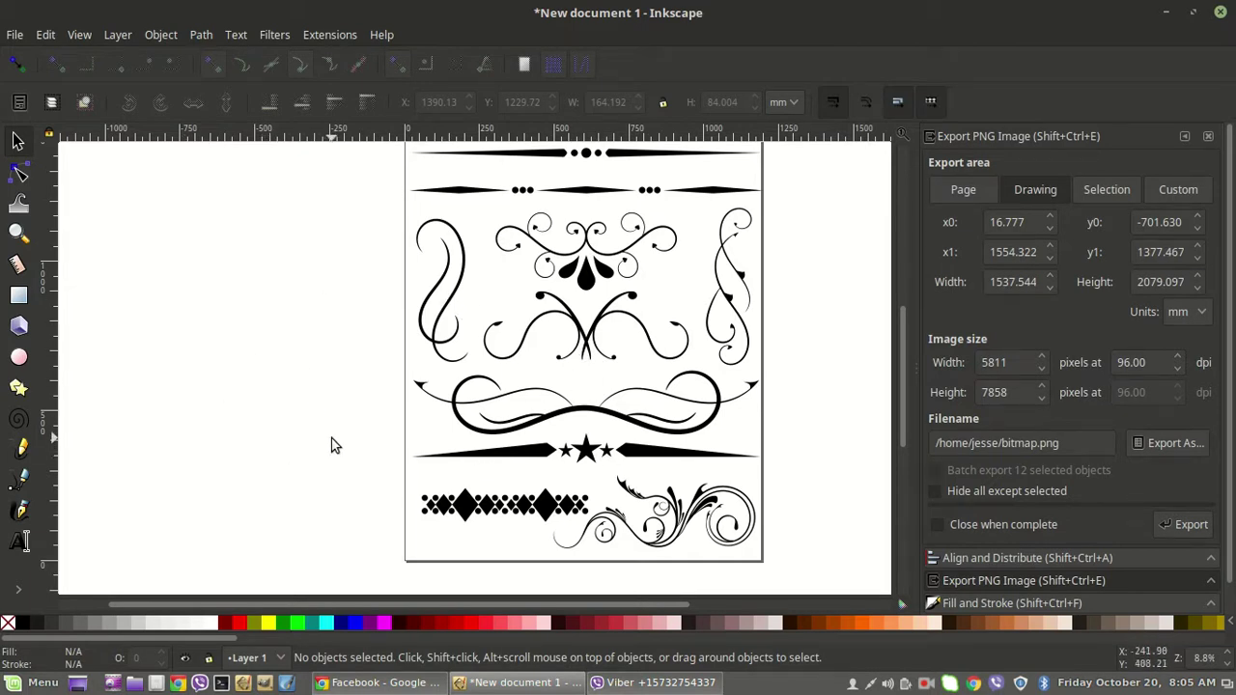
Examine the leafy scroll ornament in the page's lower right corner up close
left_click(683, 539)
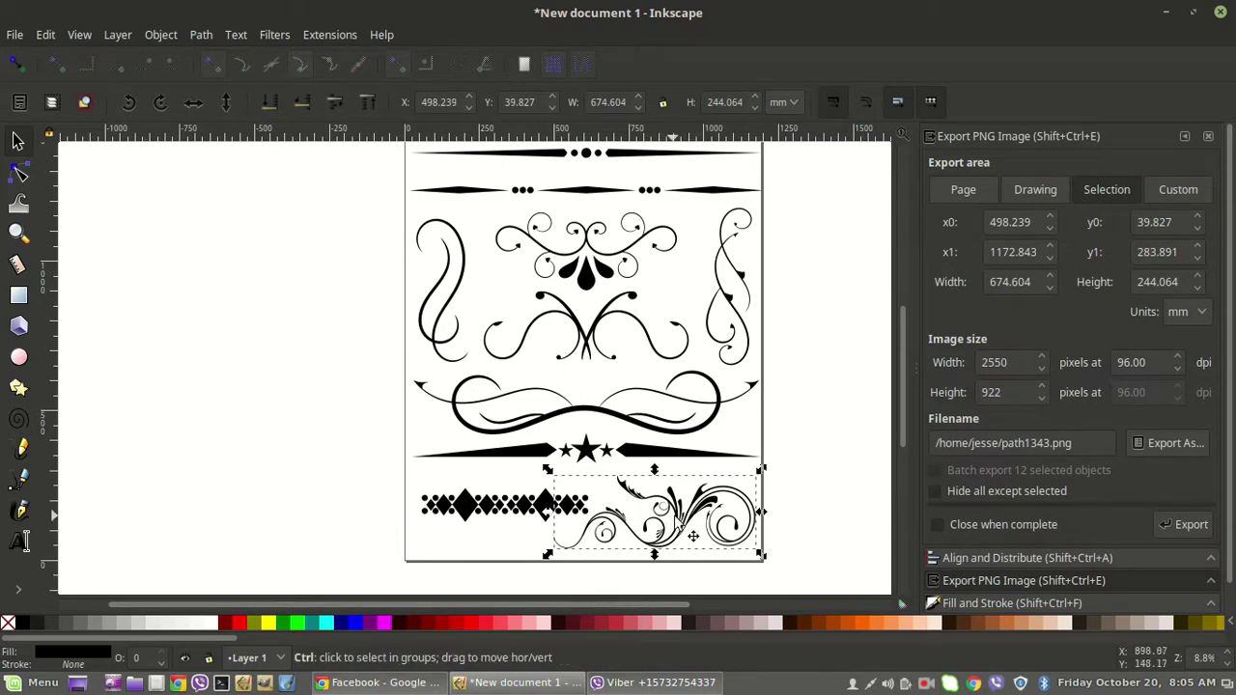
scroll(674, 519, "up", 4)
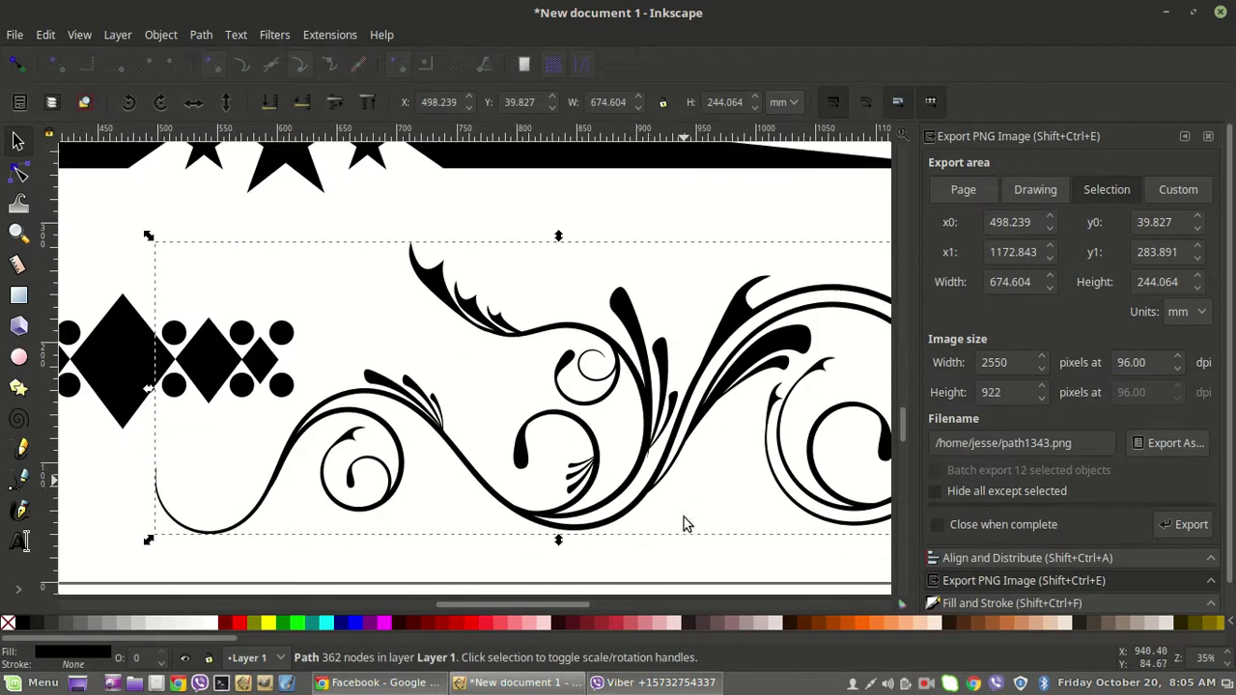
left_click_drag(509, 609, 526, 610)
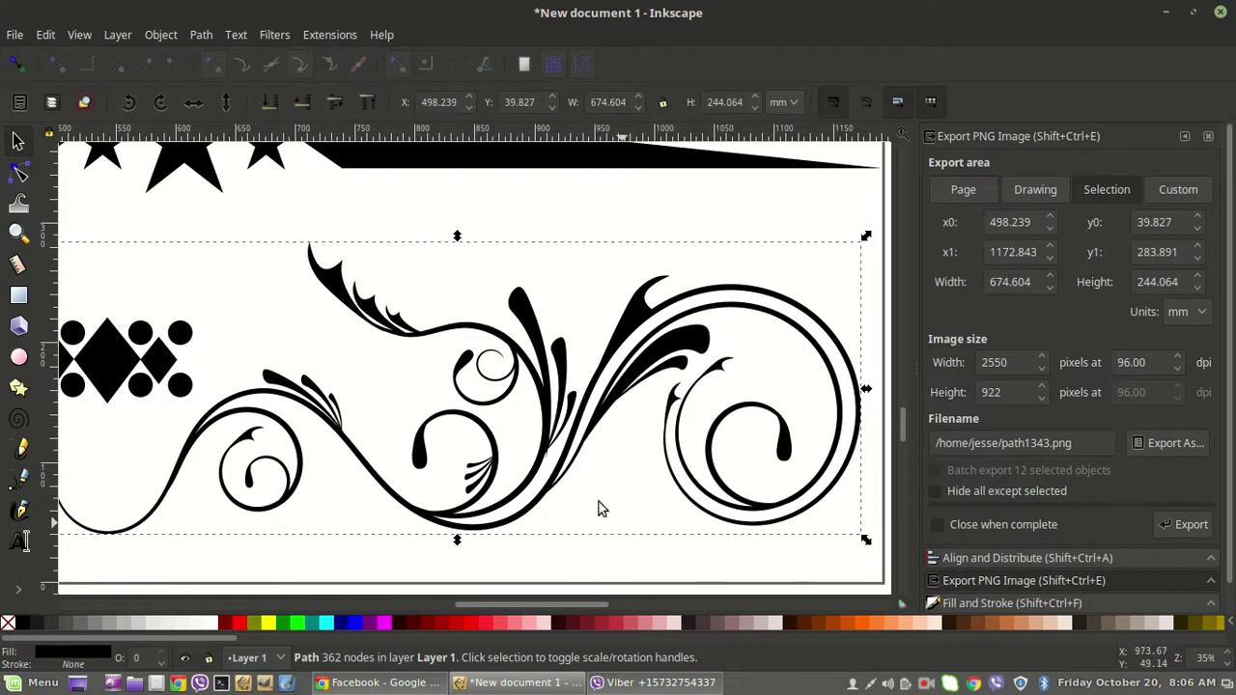
mouse_move(568, 610)
left_mouse_down()
mouse_move(519, 604)
mouse_move(544, 605)
left_mouse_up()
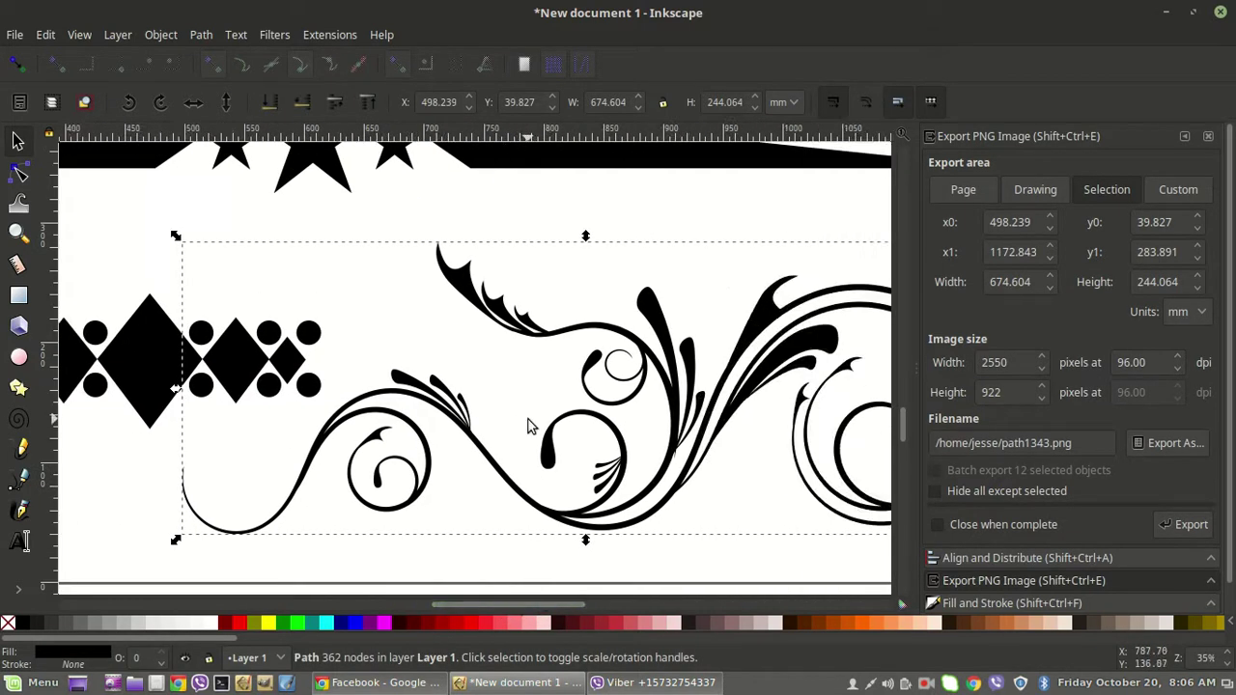
scroll(512, 415, "down", 2)
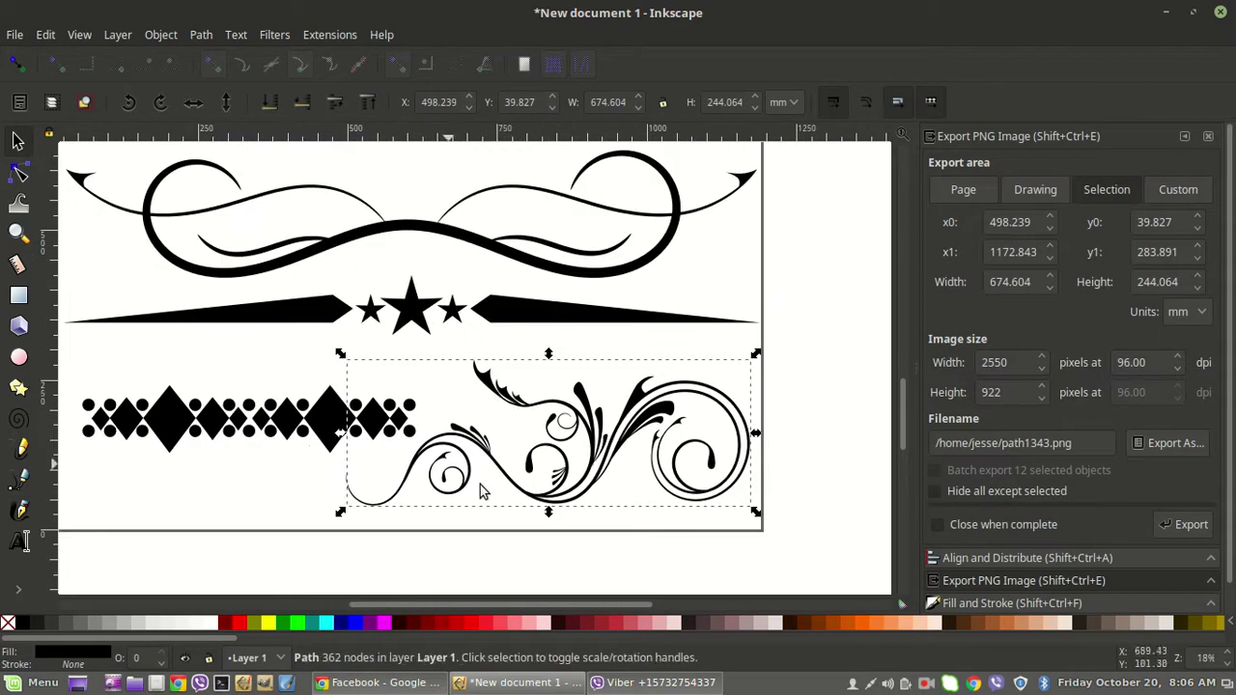
left_click_drag(538, 605, 495, 605)
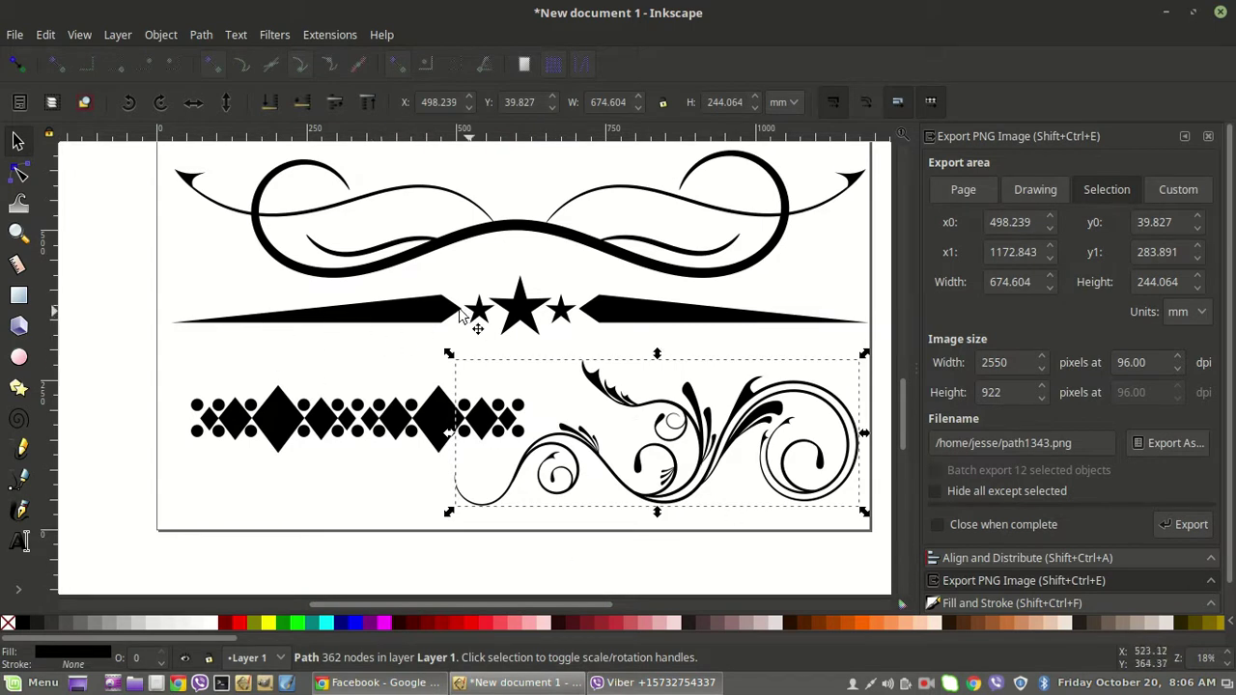
Draw a rectangle about 420 × 67 mm on the blank canvas left of the page
left_click_drag(513, 607, 362, 606)
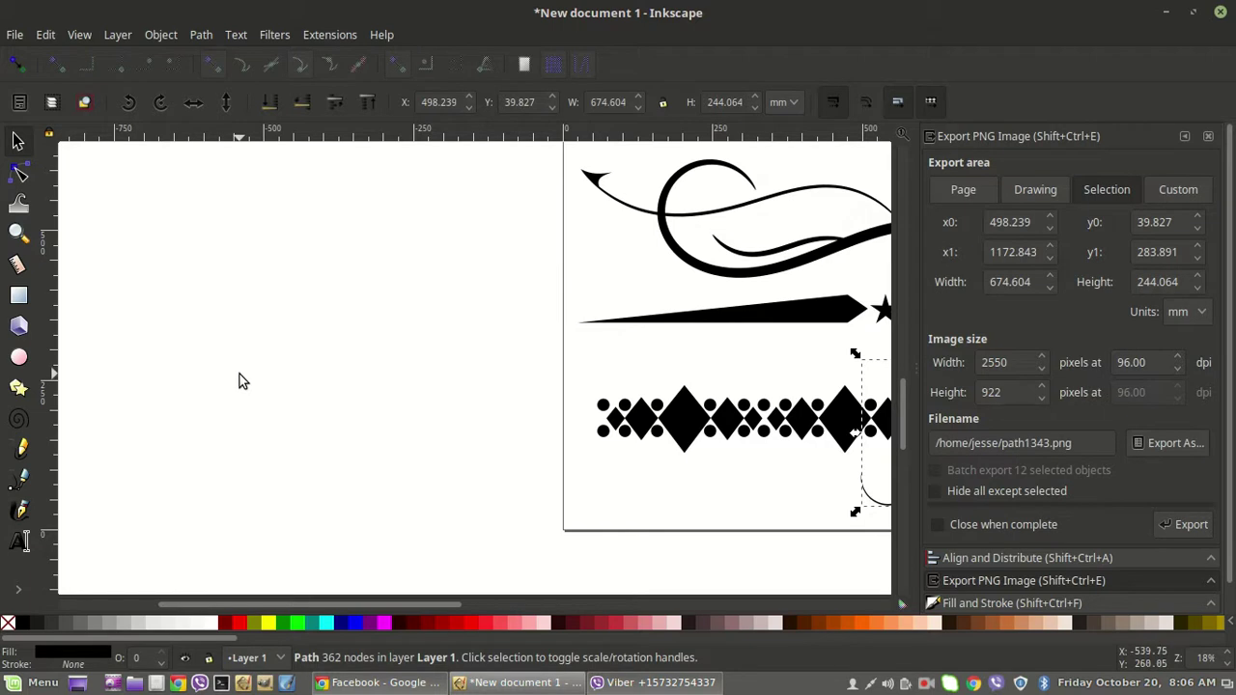
left_click(18, 300)
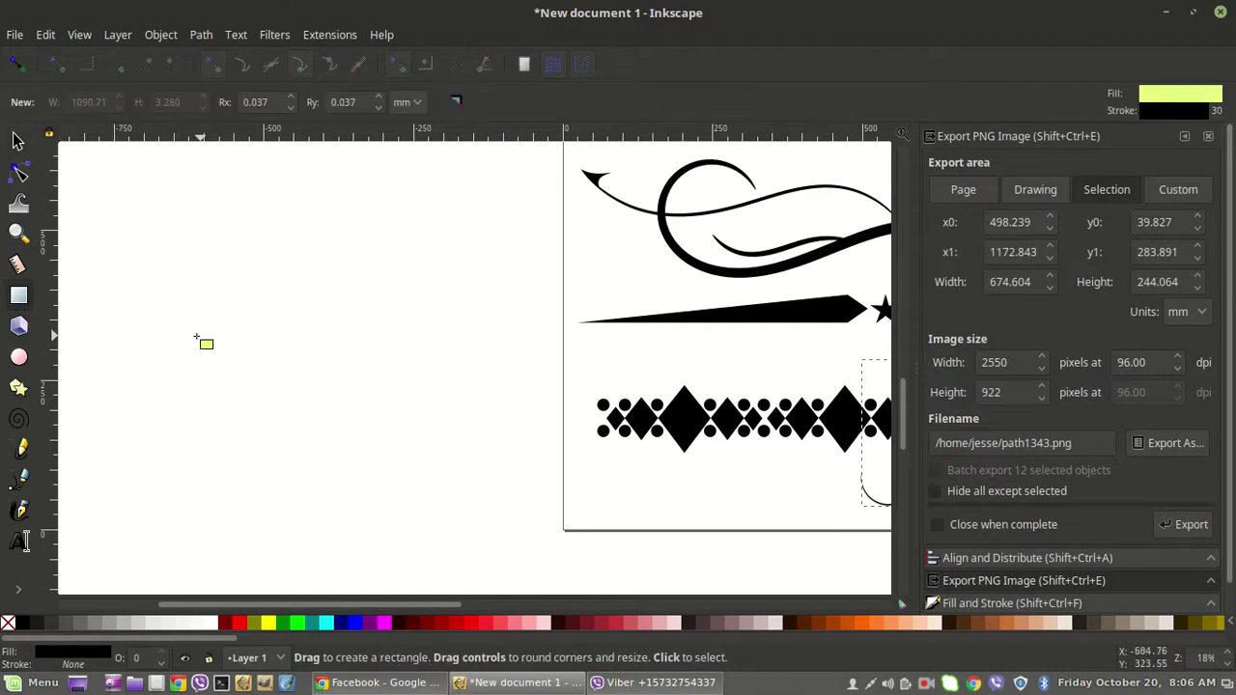
left_click_drag(166, 322, 419, 364)
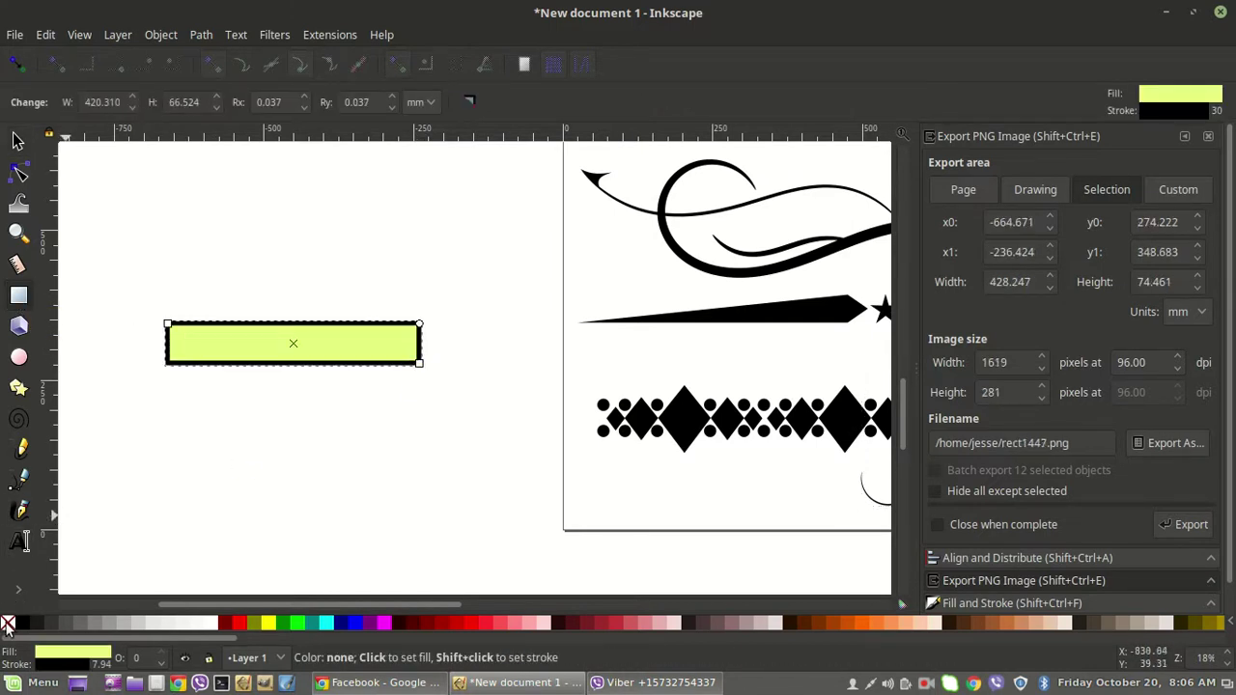
Remove the rectangle's stroke and give it a solid black fill at 100% opacity
left_click_drag(43, 652, 22, 587)
left_click(8, 622, "shift")
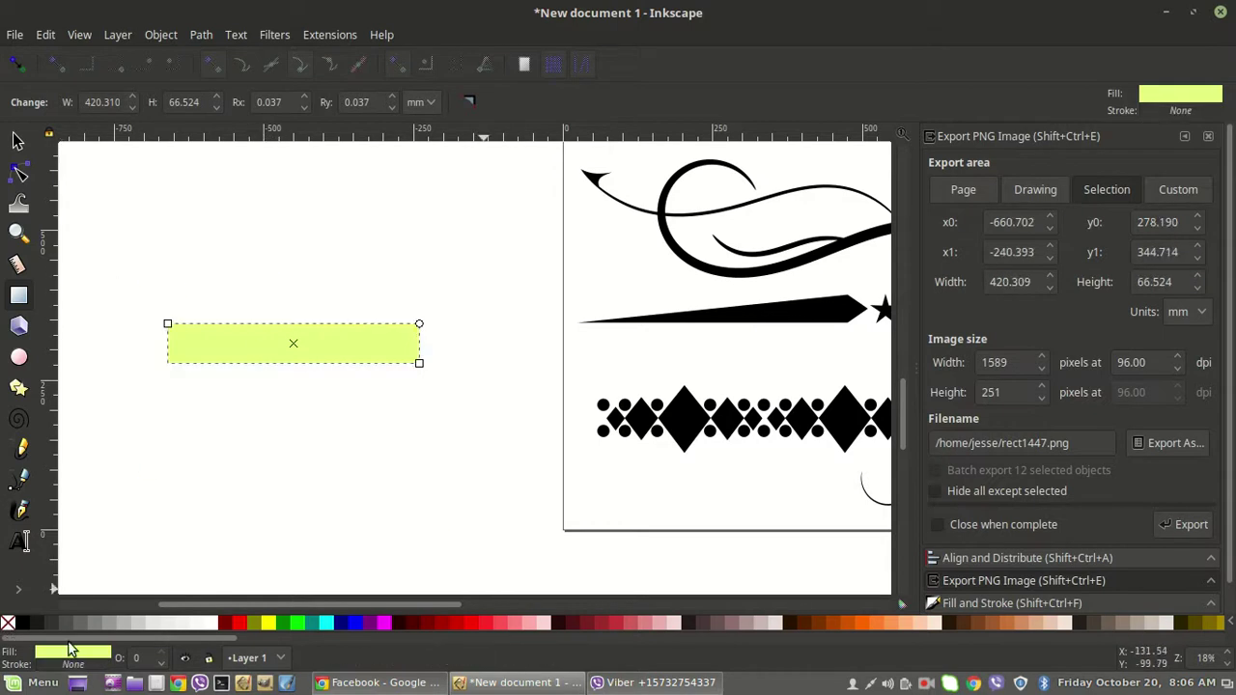
left_click(24, 623)
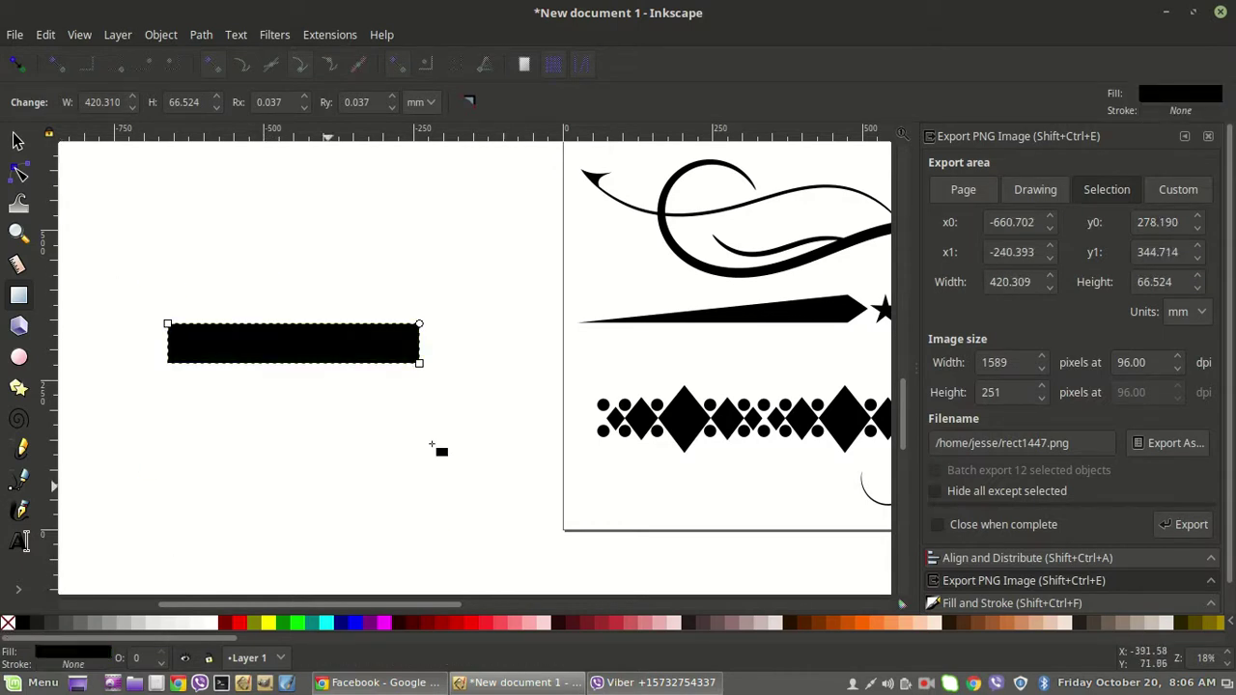
left_click(1008, 602)
left_click(1168, 509)
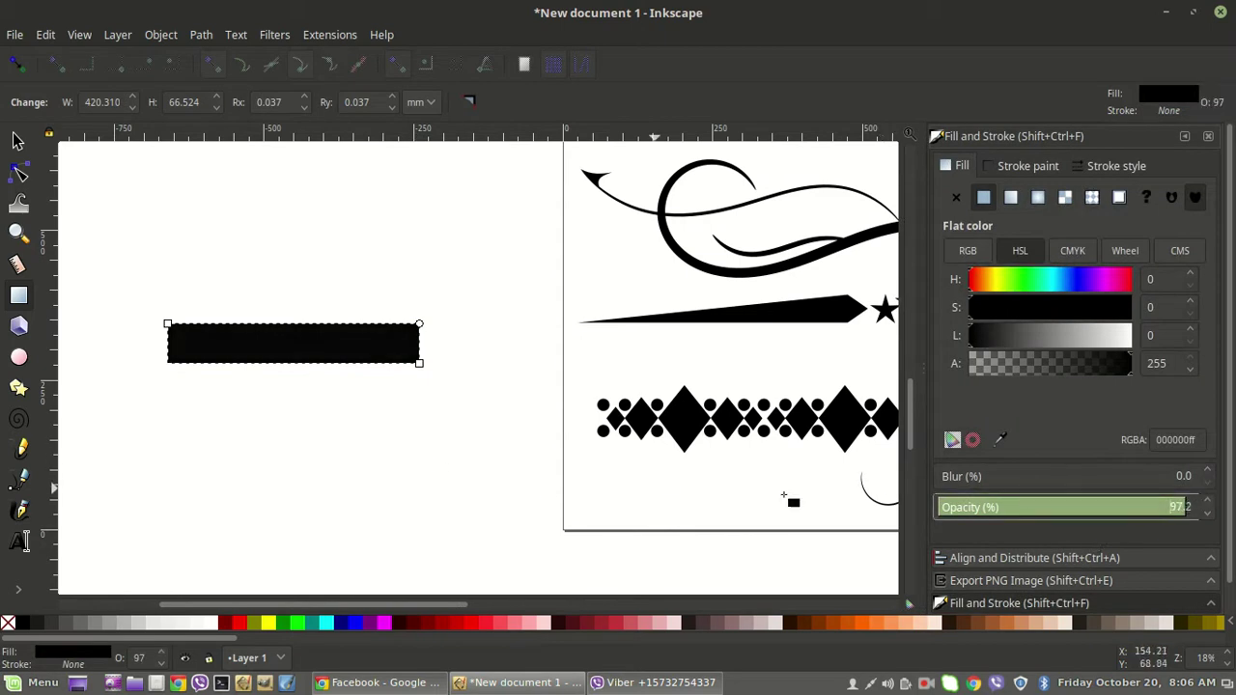
left_click(256, 439)
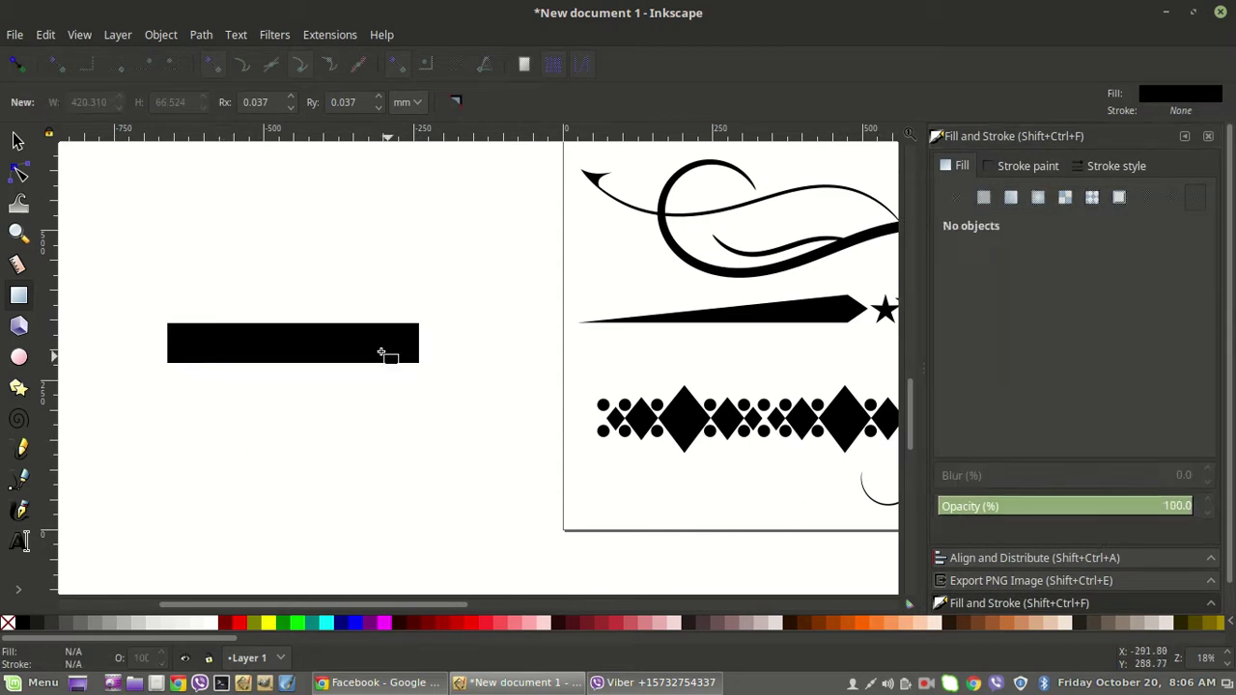
Shrink the black rectangle with its corner handle to about 402 × 62 mm, keeping the corners square
left_click(17, 142)
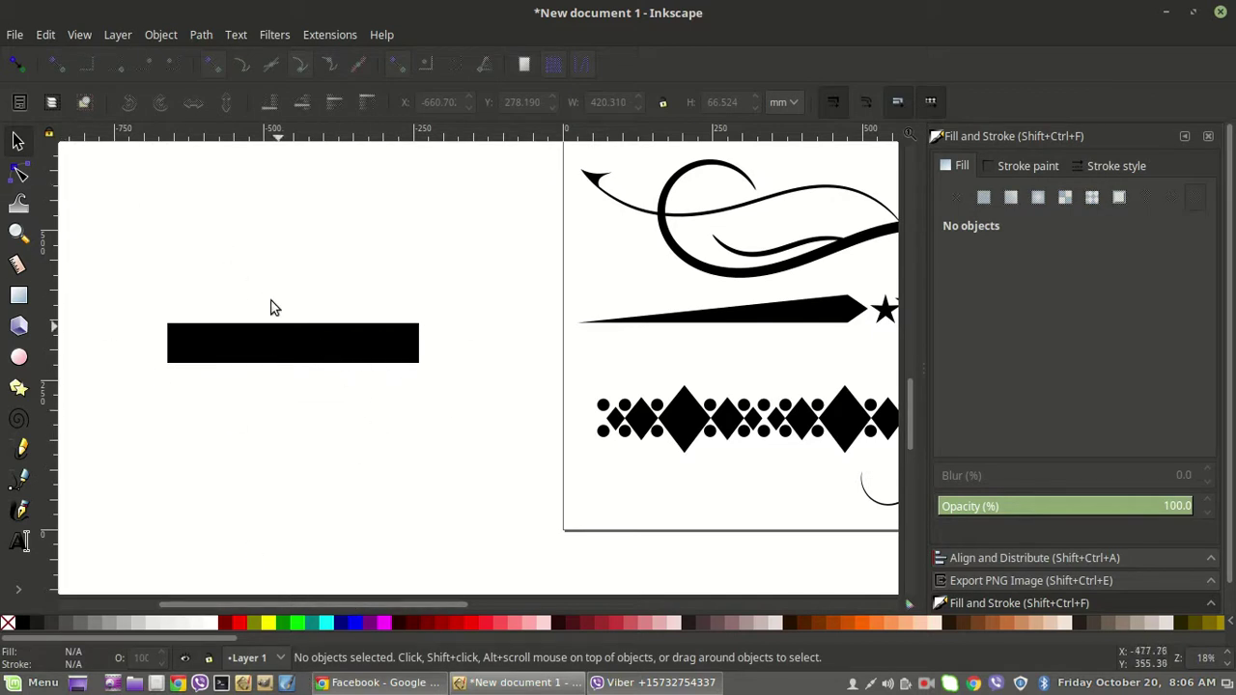
left_click(270, 331)
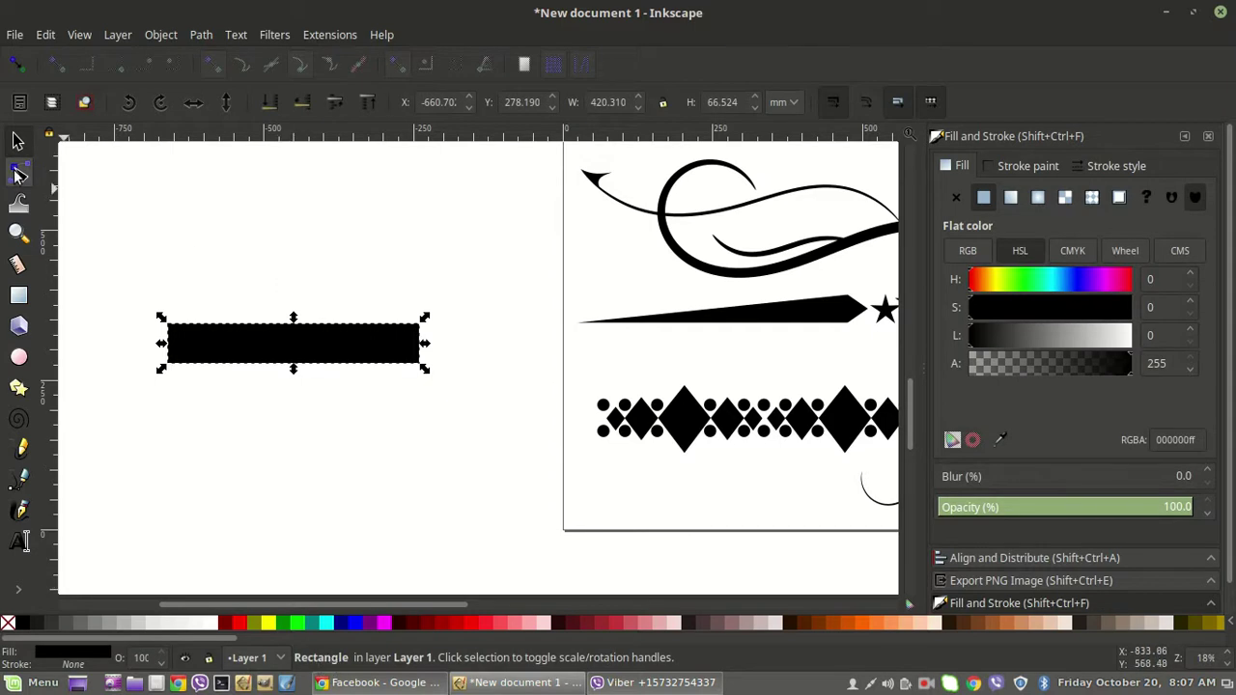
left_click(19, 174)
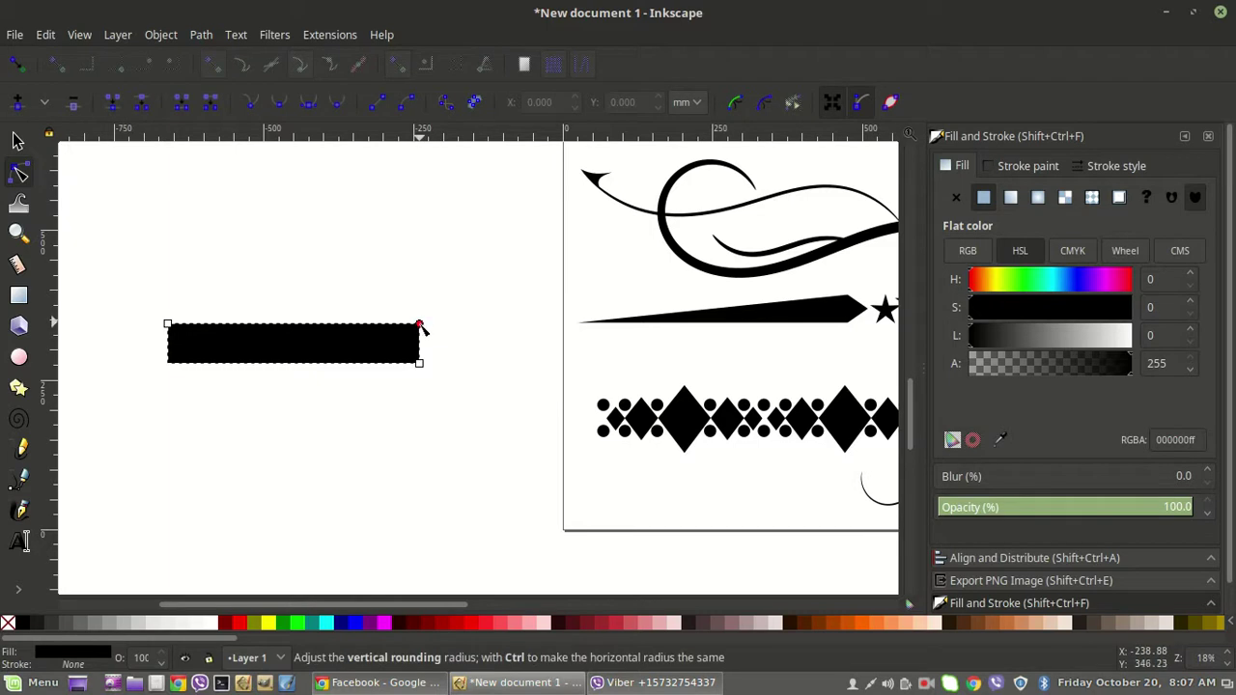
mouse_move(420, 326)
left_mouse_down()
mouse_move(400, 326)
mouse_move(420, 342)
mouse_move(421, 323)
left_mouse_up()
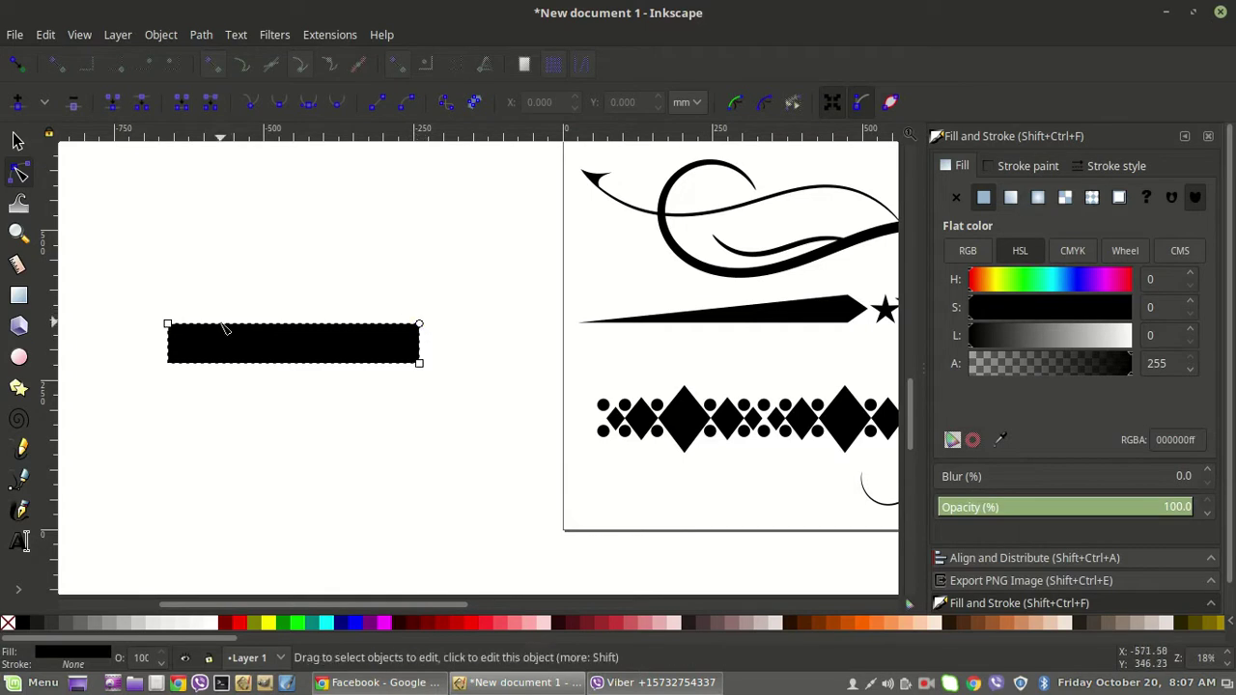
mouse_move(421, 366)
left_mouse_down()
mouse_move(446, 379)
mouse_move(409, 361)
left_mouse_up()
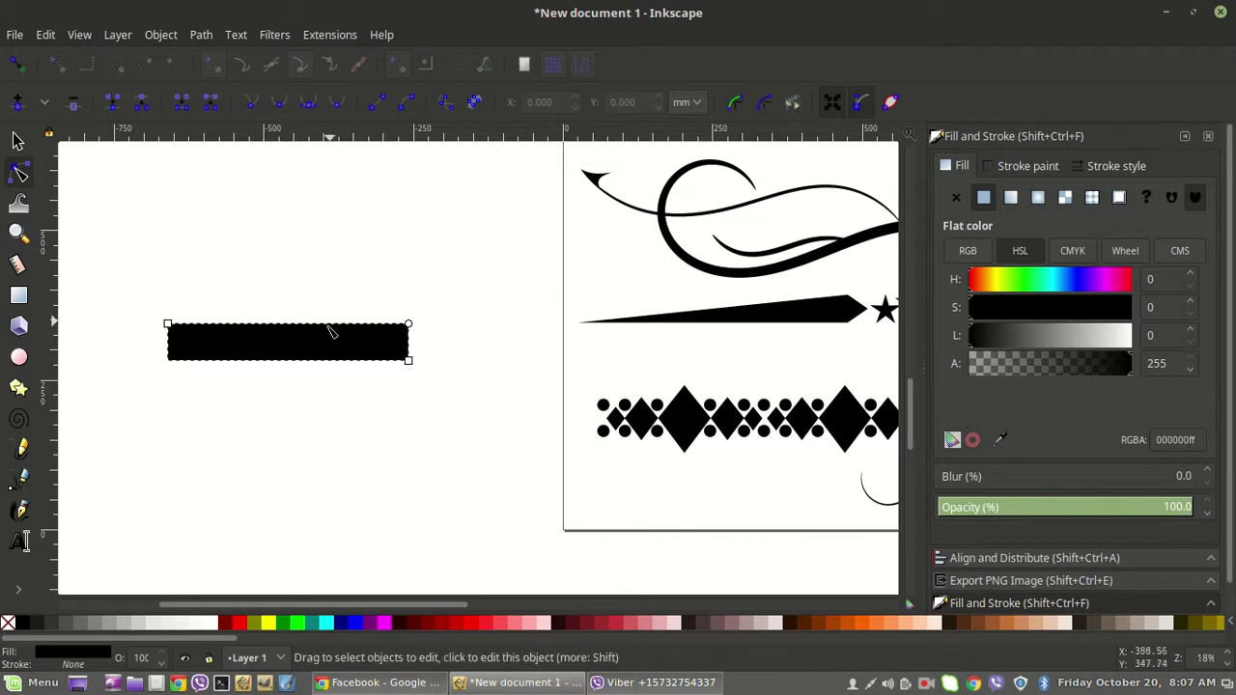
Convert the rectangle to a path and join its two left corner nodes into a single tapered point
left_click(196, 36)
left_click(216, 55)
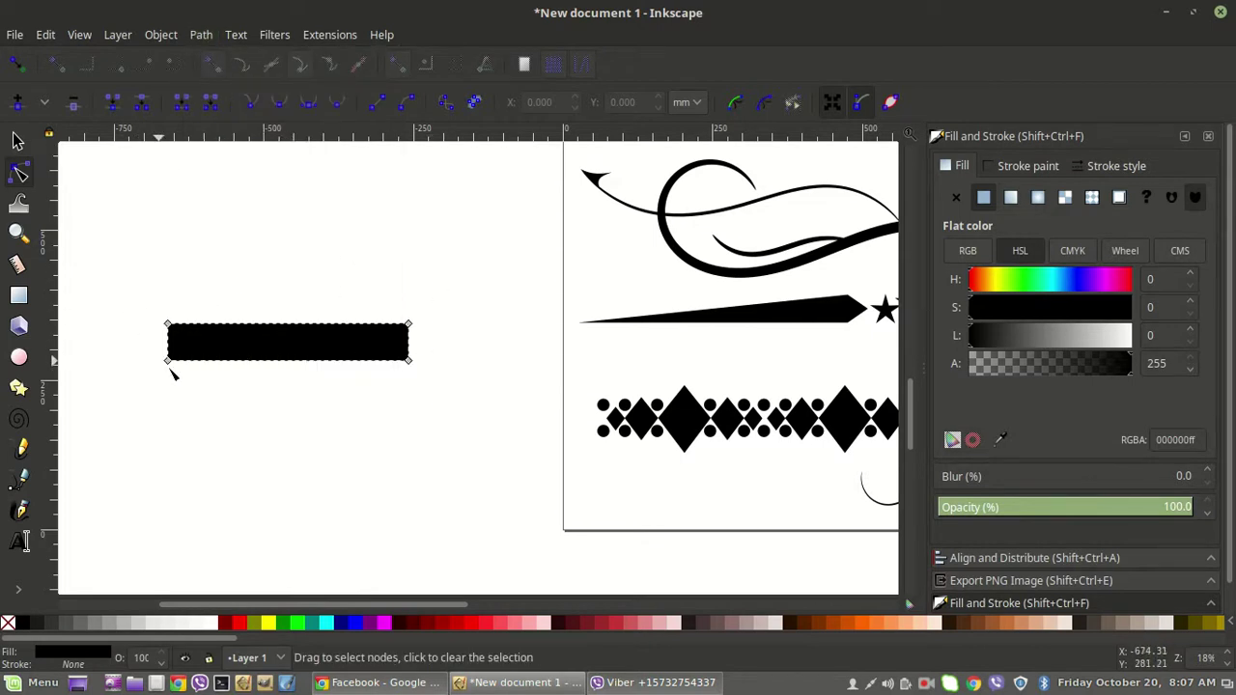
left_click_drag(410, 326, 417, 301)
key("ctrl+z")
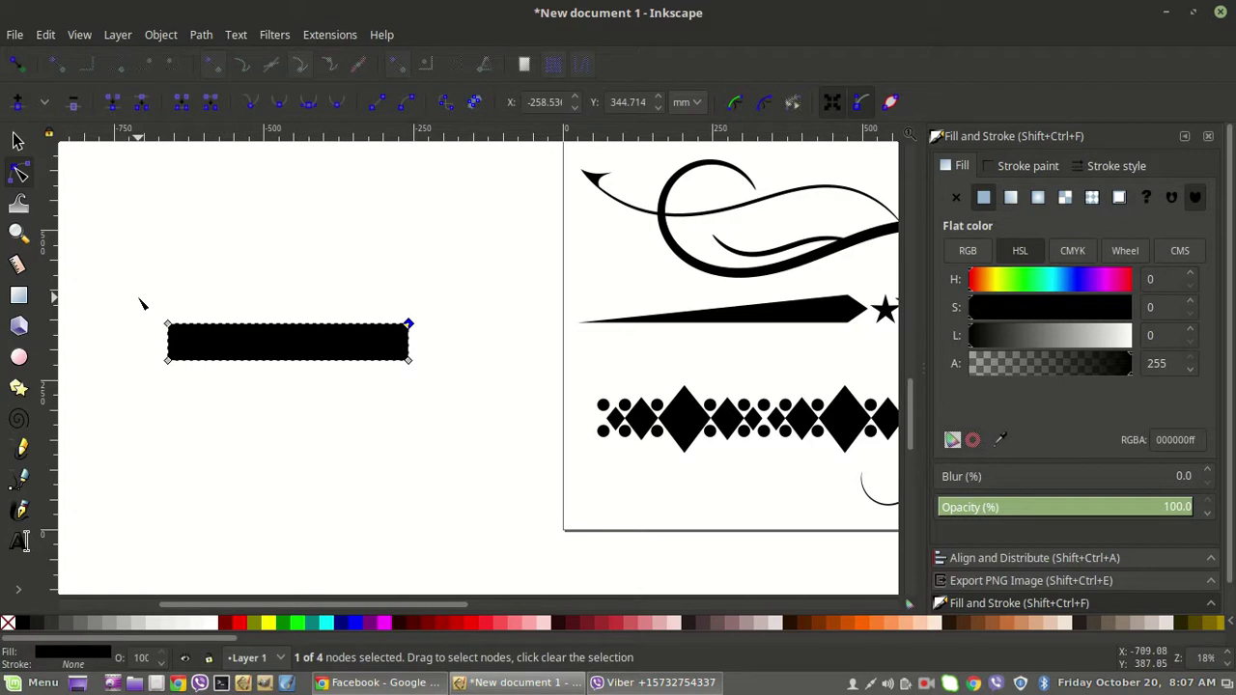
left_click_drag(144, 299, 191, 401)
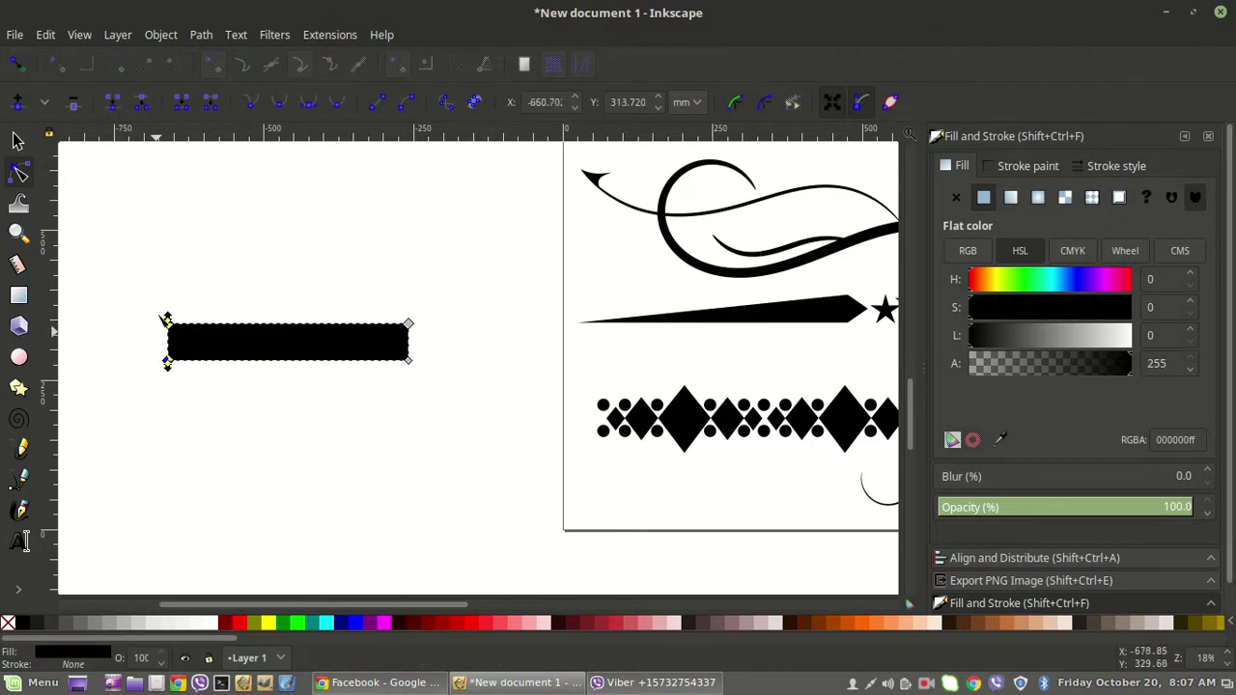
left_click(114, 105)
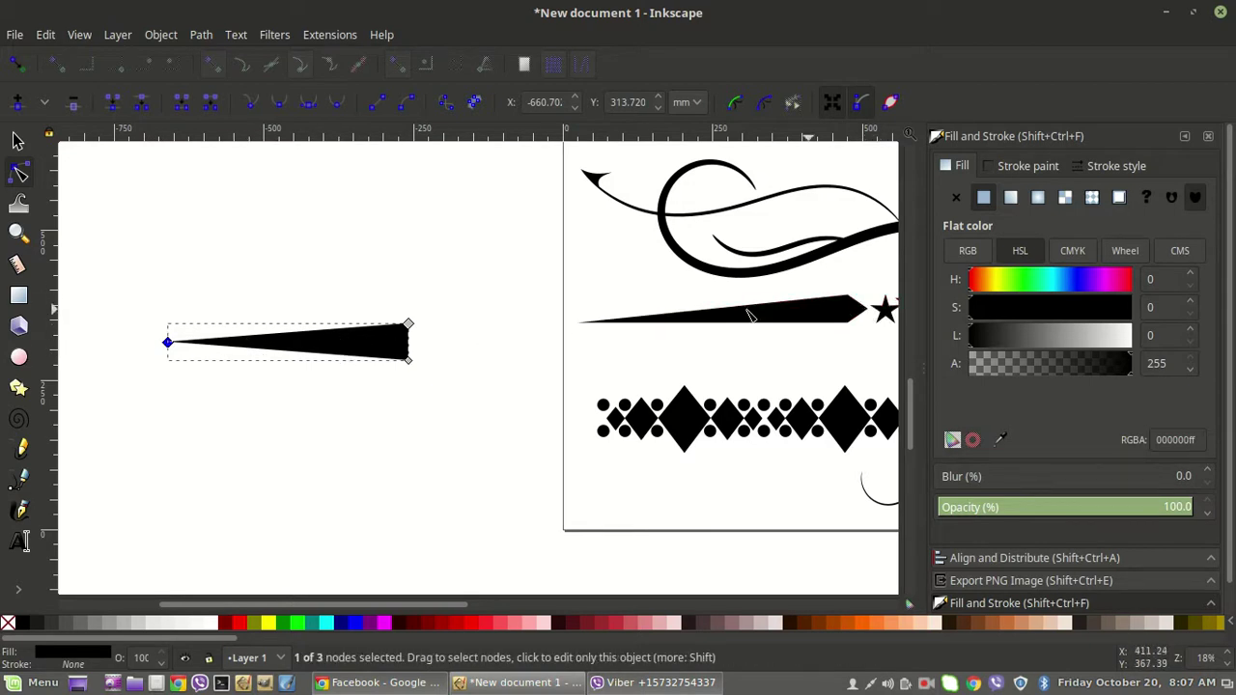
Insert a node midway along the wedge's right edge and pull it outward horizontally about 44 mm to form a tip
left_click_drag(384, 300, 436, 396)
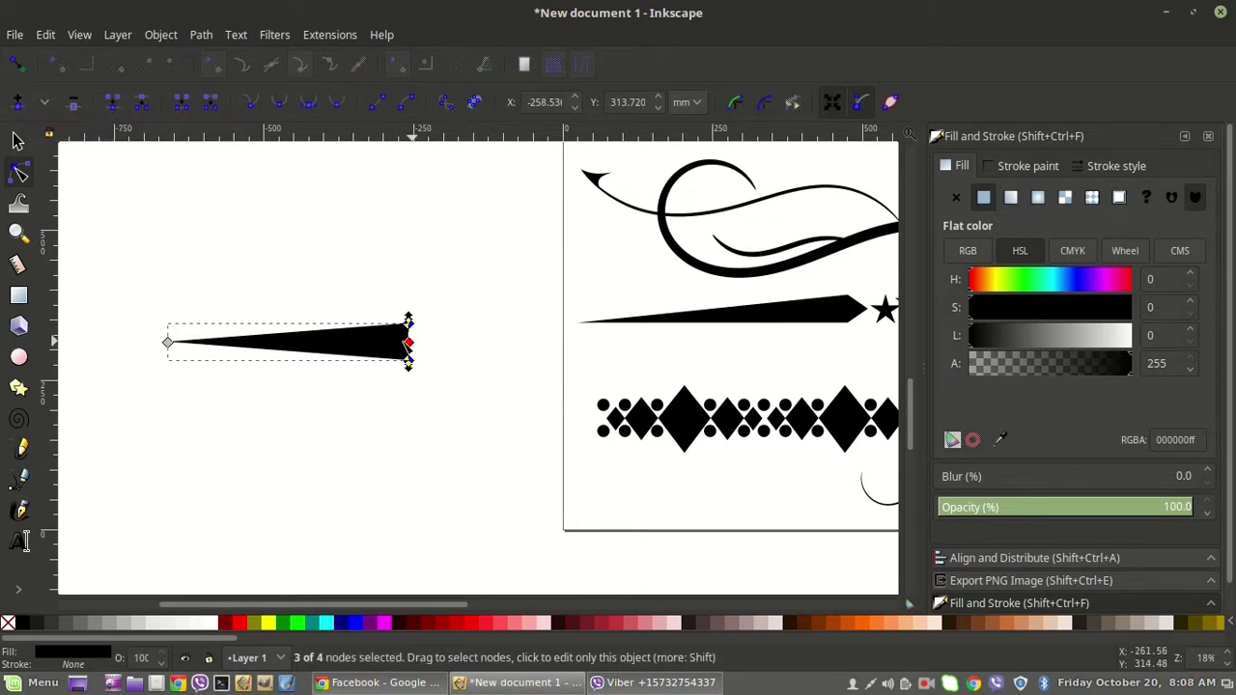
left_click(310, 232)
left_click(408, 344)
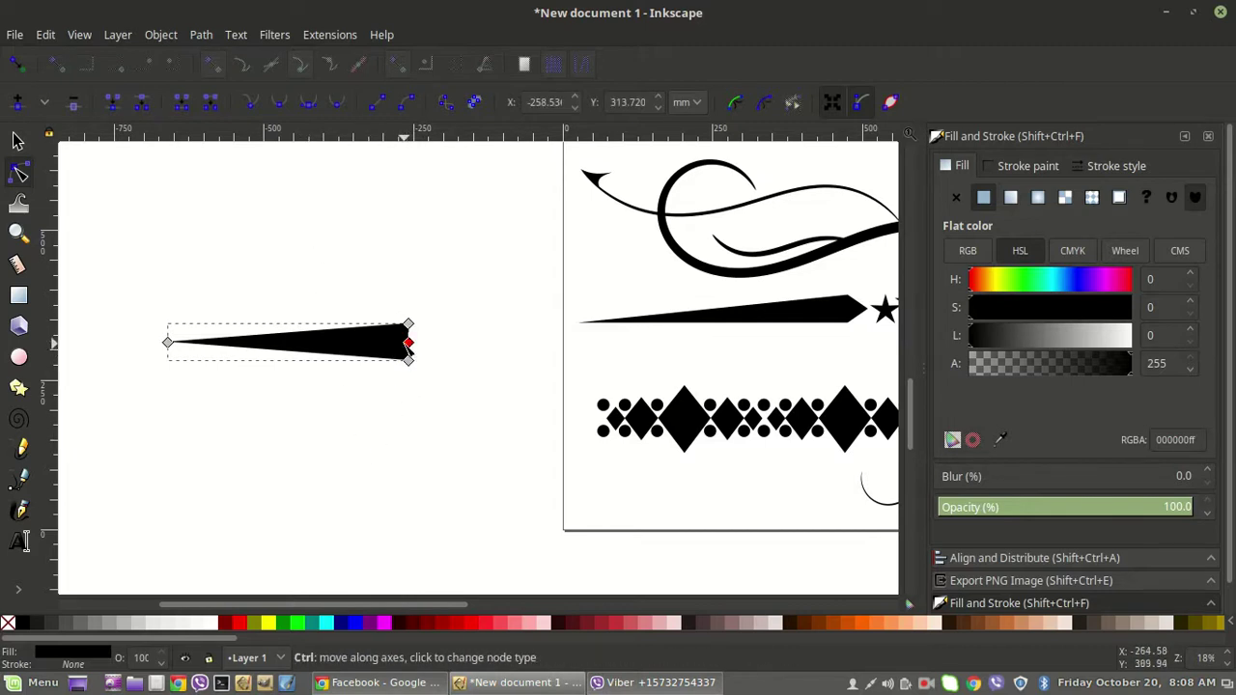
left_click_drag(410, 345, 435, 344)
left_click(445, 363)
left_click(349, 281)
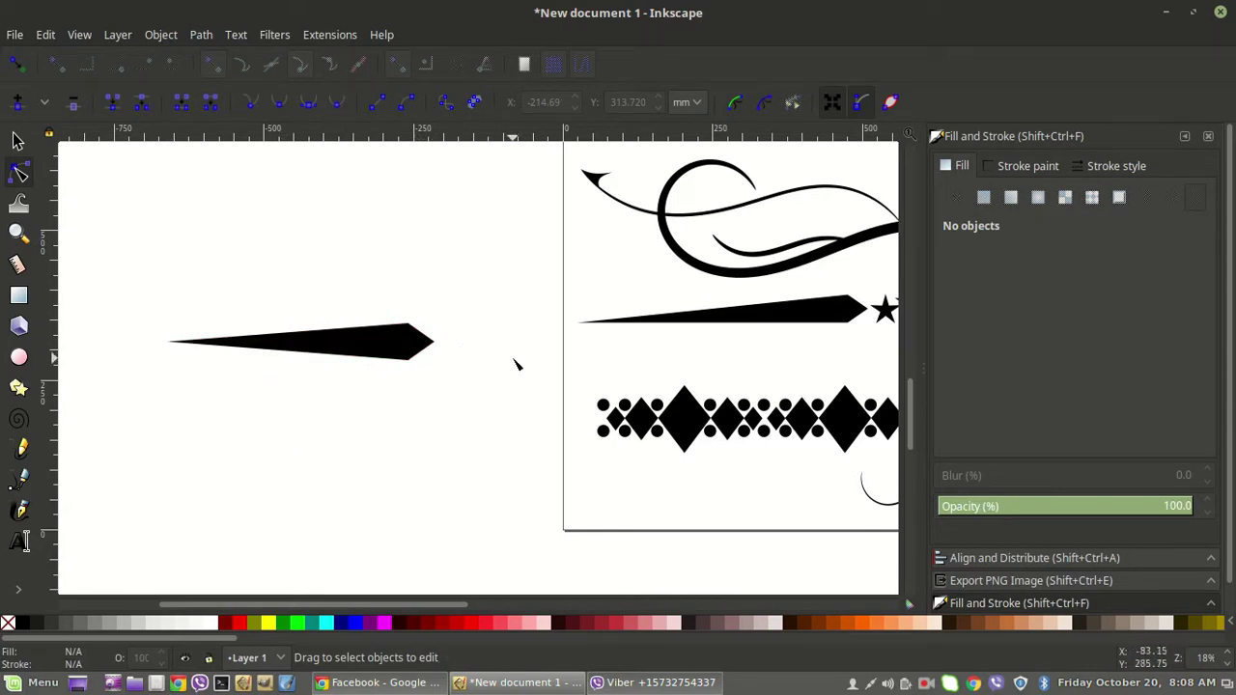
Examine the tapered dividers at the top of the page, then return to the wedge
left_click_drag(427, 604, 485, 603)
scroll(715, 367, "up", 8)
scroll(716, 368, "up", 3)
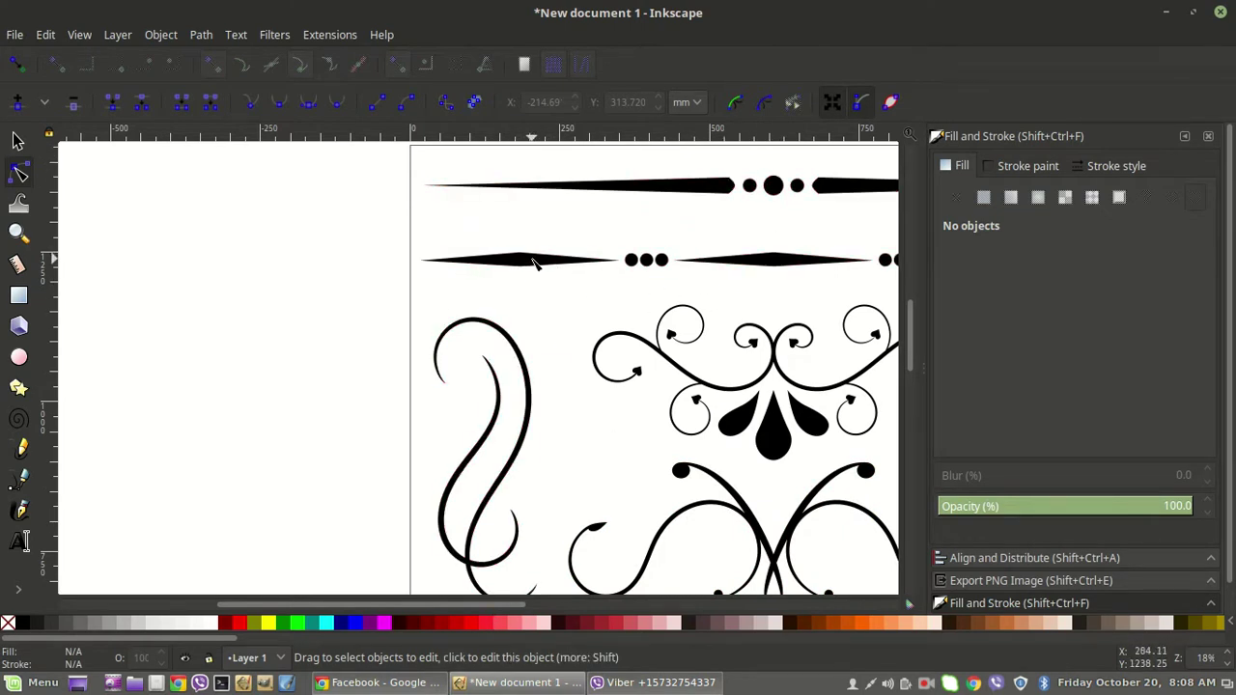
scroll(480, 606, "left", 1)
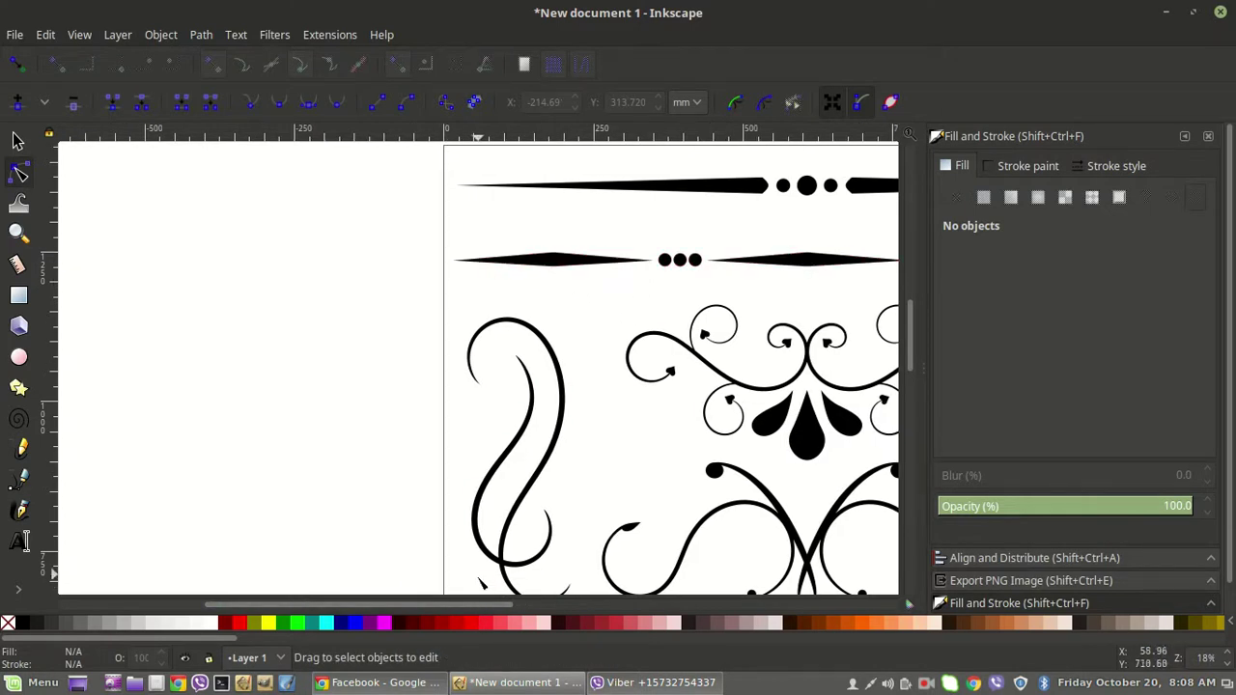
left_click_drag(469, 601, 386, 602)
scroll(364, 477, "down", 5)
scroll(363, 480, "down", 3)
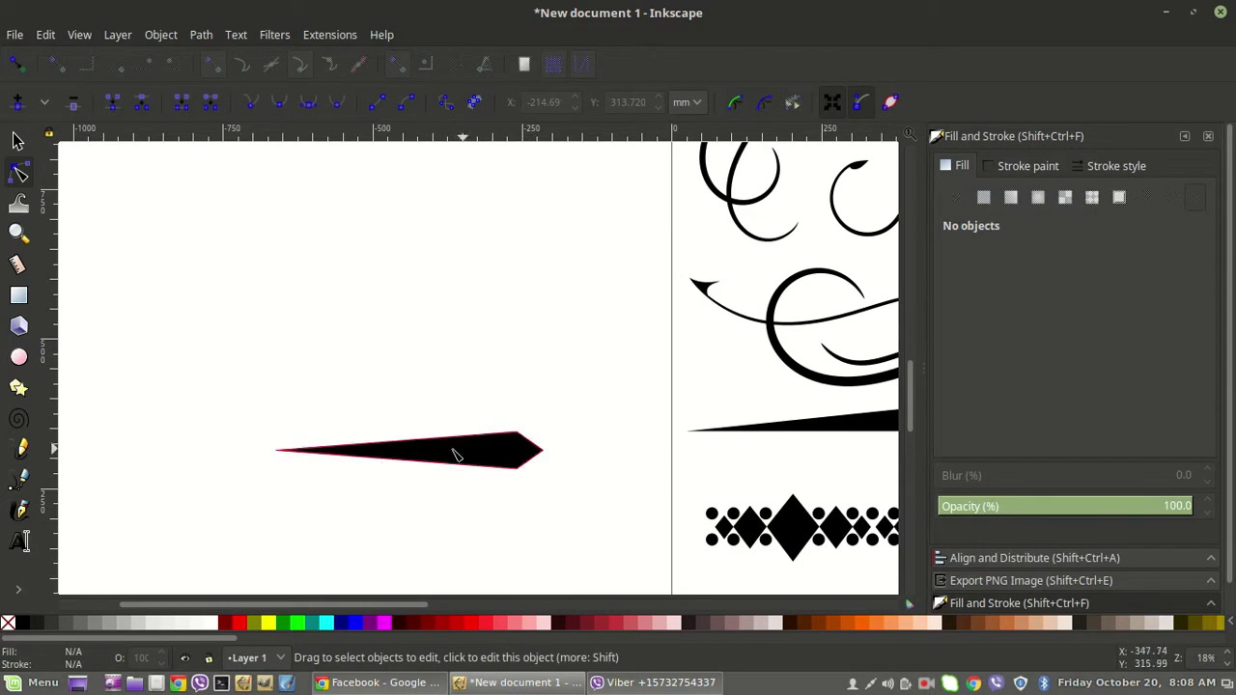
Move the wedge up and left on the blank canvas and add the text "For" beside its blunt tip
key("s")
left_click_drag(461, 442, 350, 365)
key("t")
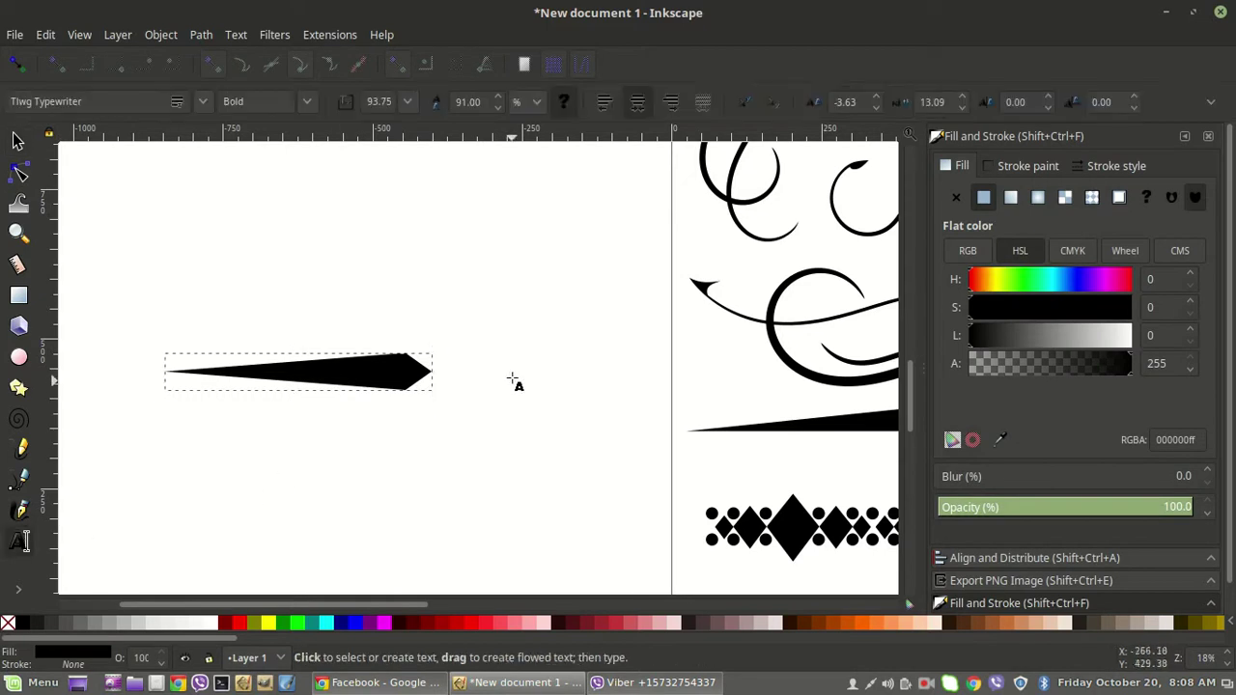
left_click(510, 371)
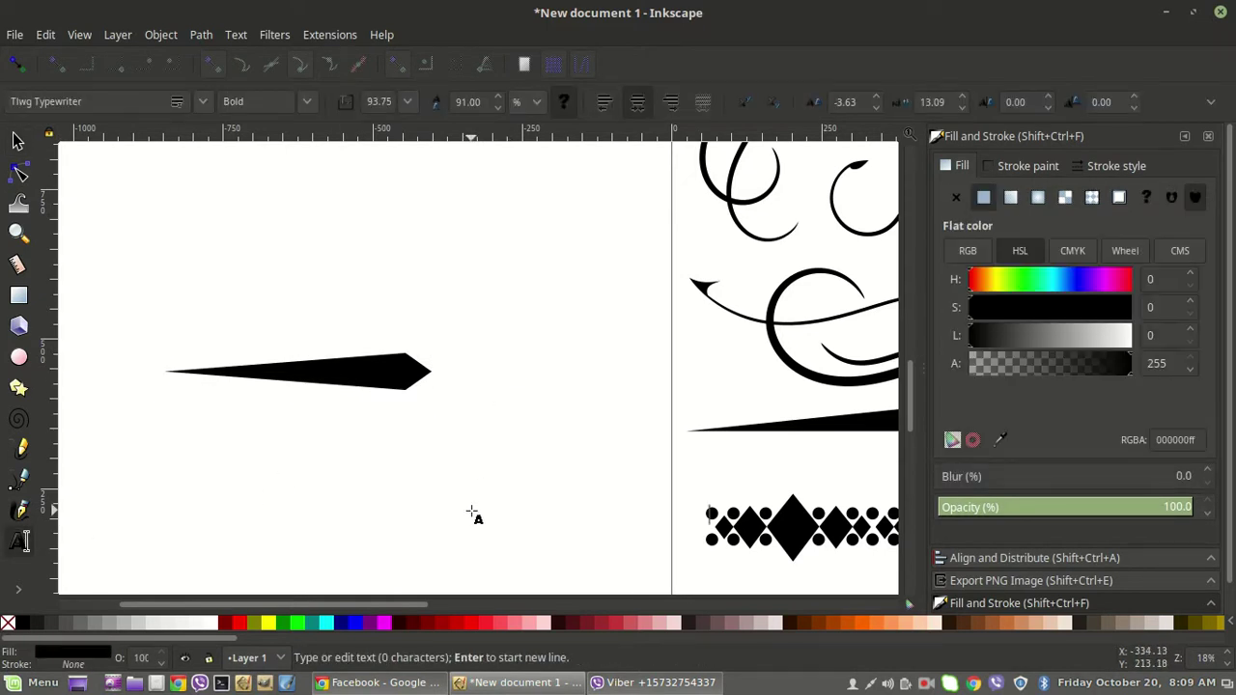
type("a")
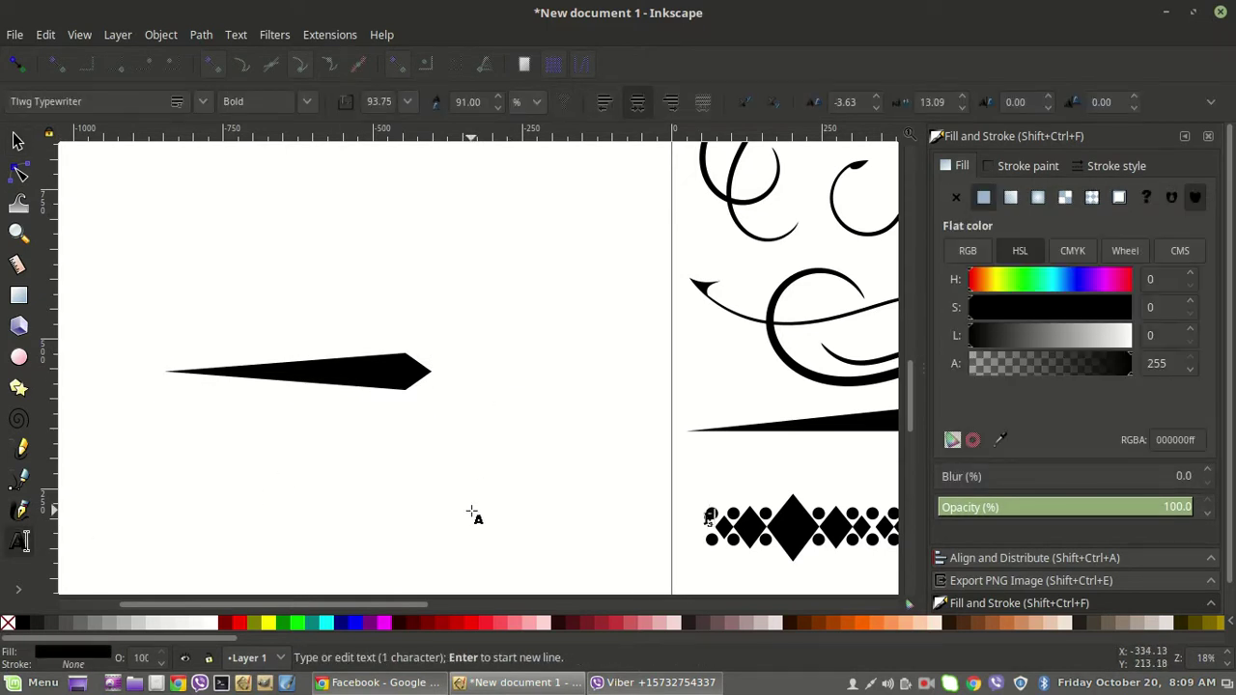
left_click(480, 383)
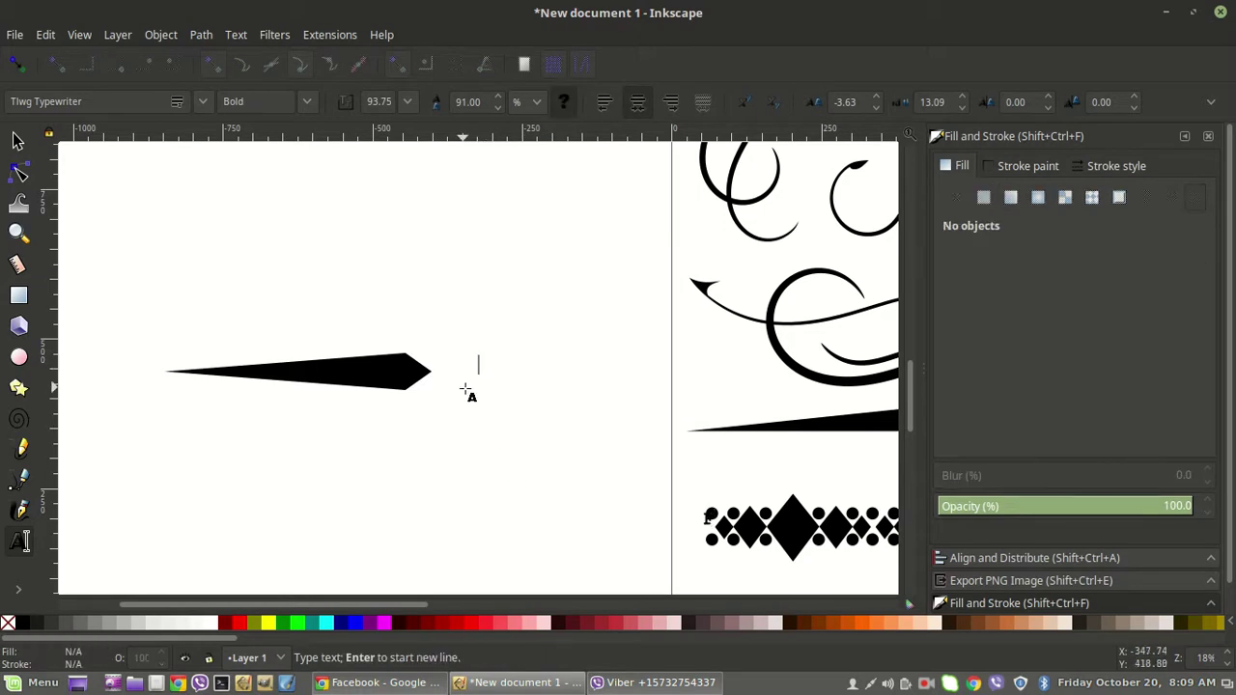
type("For")
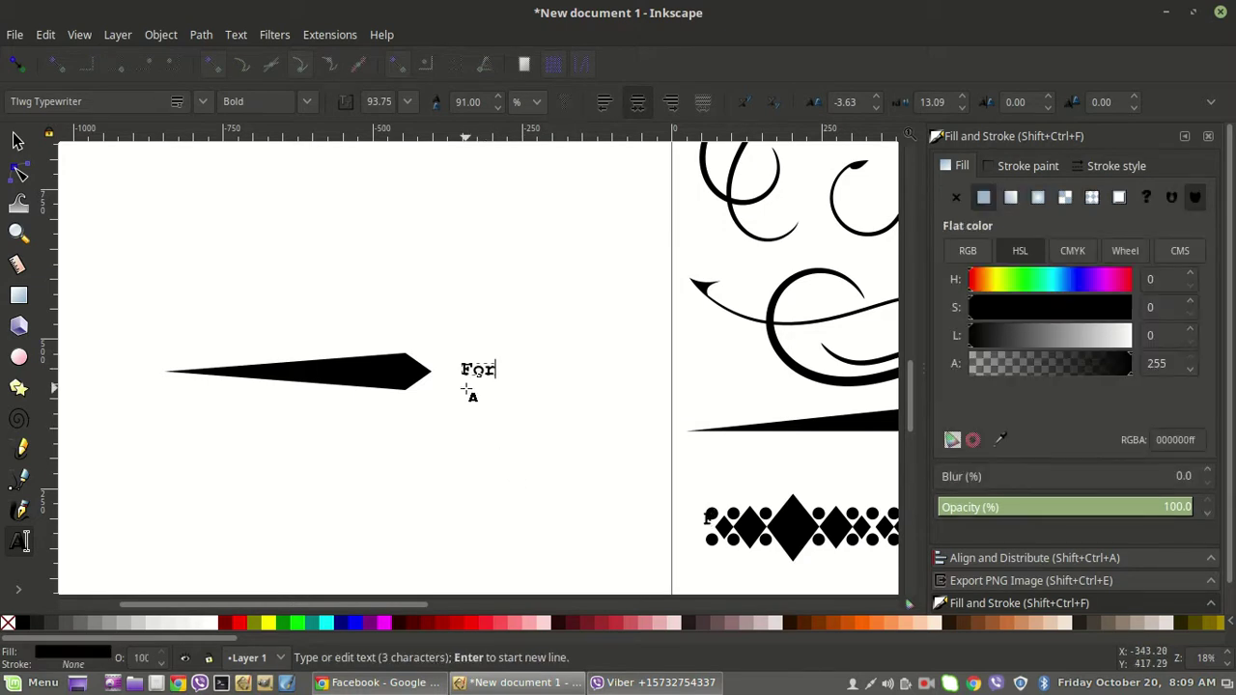
Enlarge the "For" text to about 159 × 56 mm and fit it right next to the wedge's tip
left_click(18, 141)
left_click_drag(504, 383, 541, 478)
left_click_drag(436, 379, 452, 383)
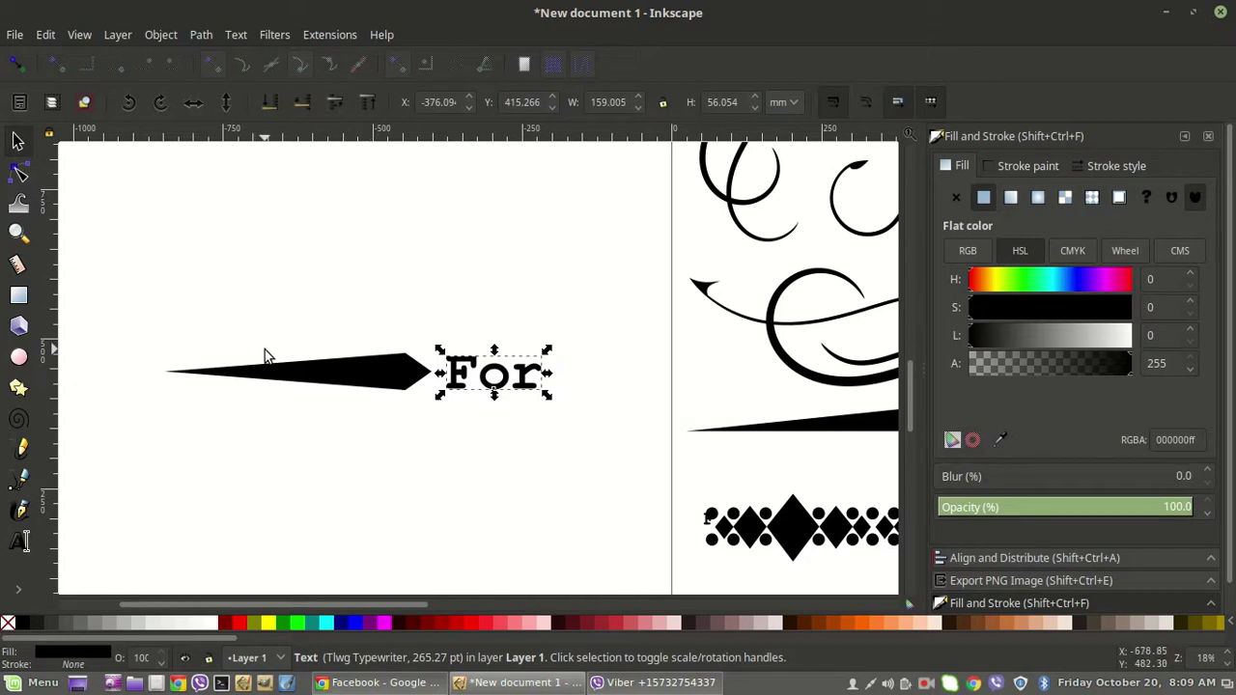
Select the wedge and the "For" text together and move them farther left, to about X -1285 mm
scroll(266, 354, "down", 2)
left_click_drag(443, 425, 442, 425)
left_click_drag(406, 376, 273, 377)
scroll(199, 408, "up", 2)
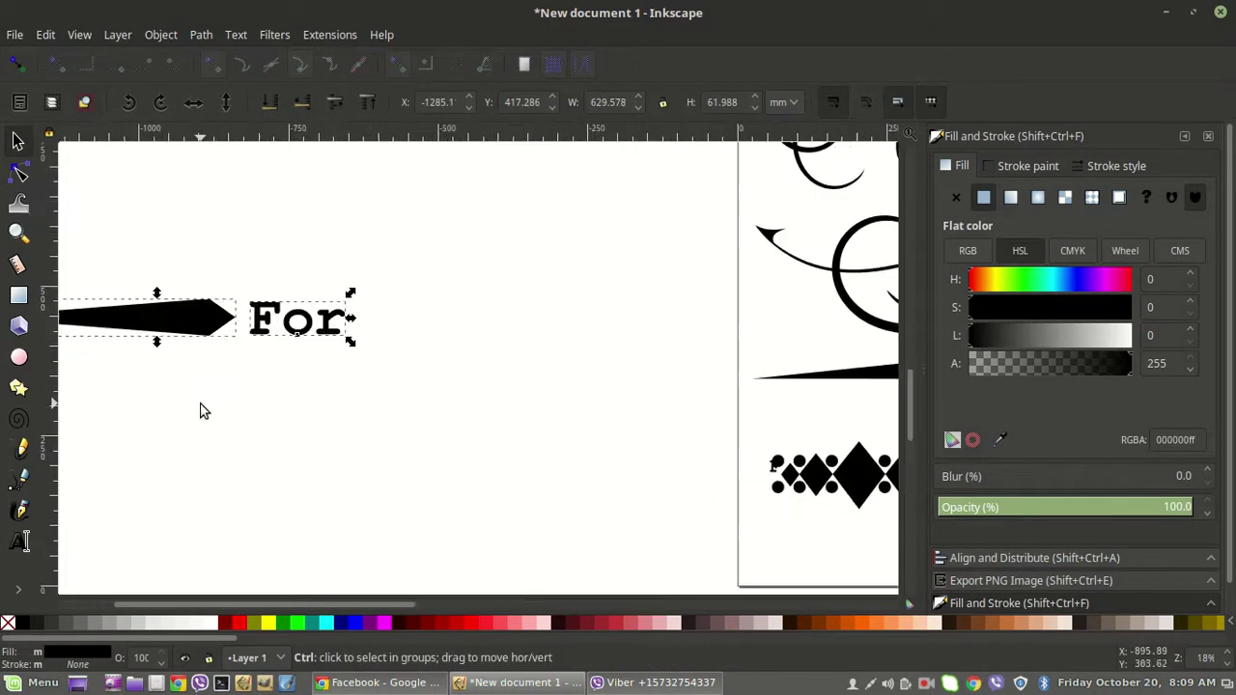
Resize the wedge to about 354 × 49 mm, keeping its blunt tip next to the "For" text
scroll(203, 362, "down", 1)
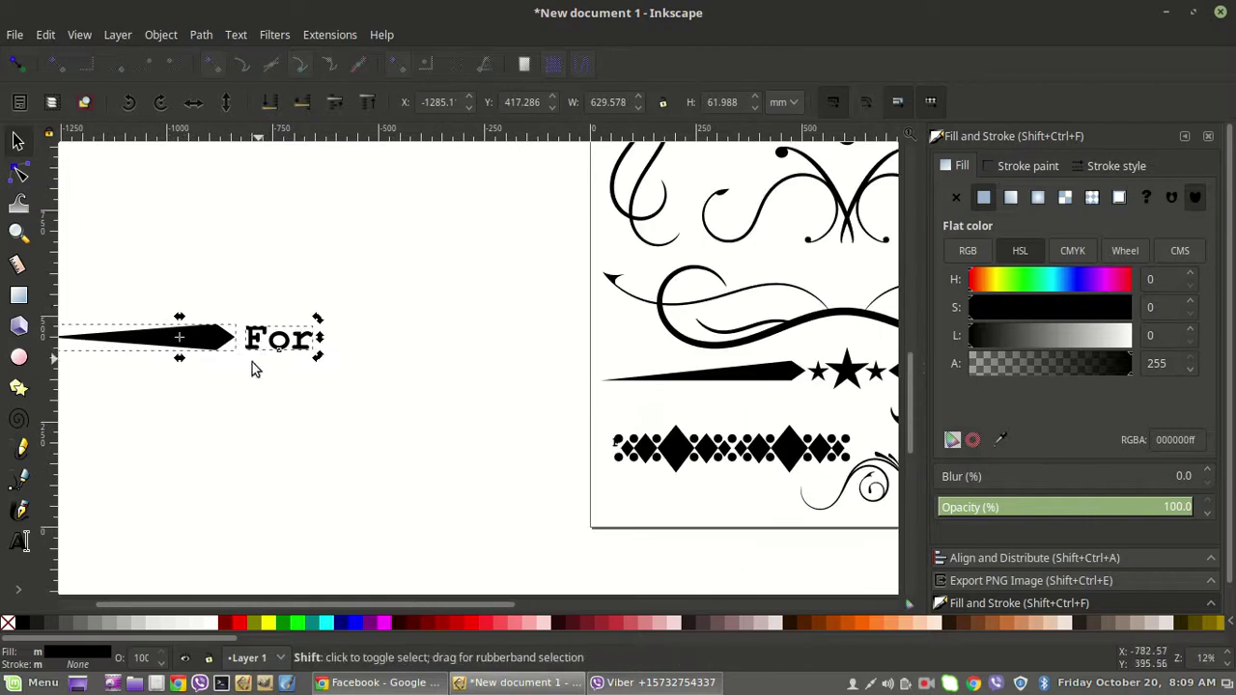
left_click(207, 326)
left_click(215, 334)
left_click_drag(241, 358, 213, 338)
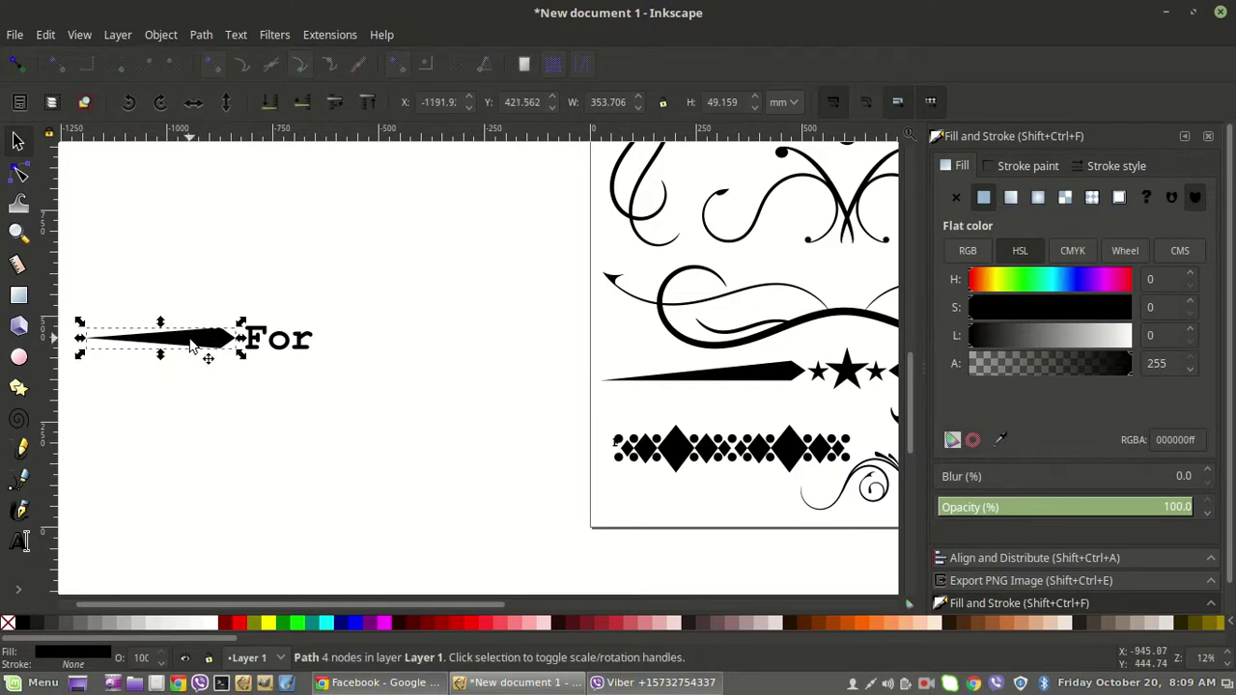
Duplicate the wedge, flip the copy horizontally and move it to the other side of "For", at about X -645 mm
right_click(196, 345)
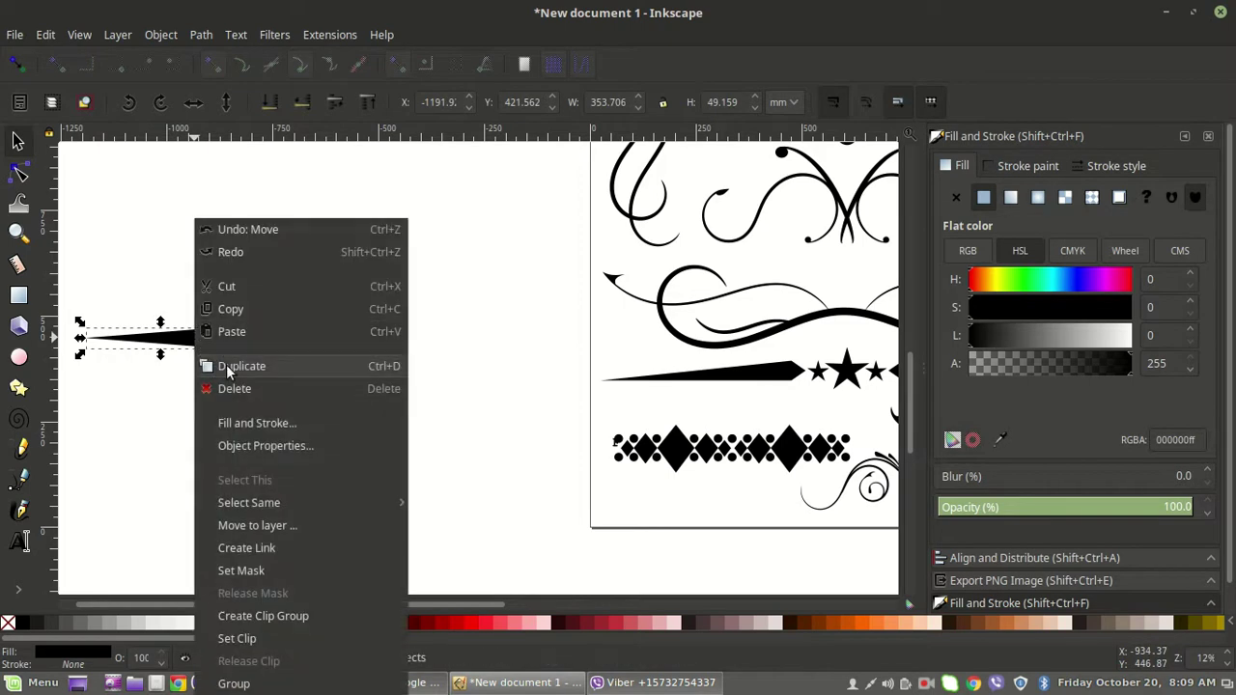
left_click(226, 364)
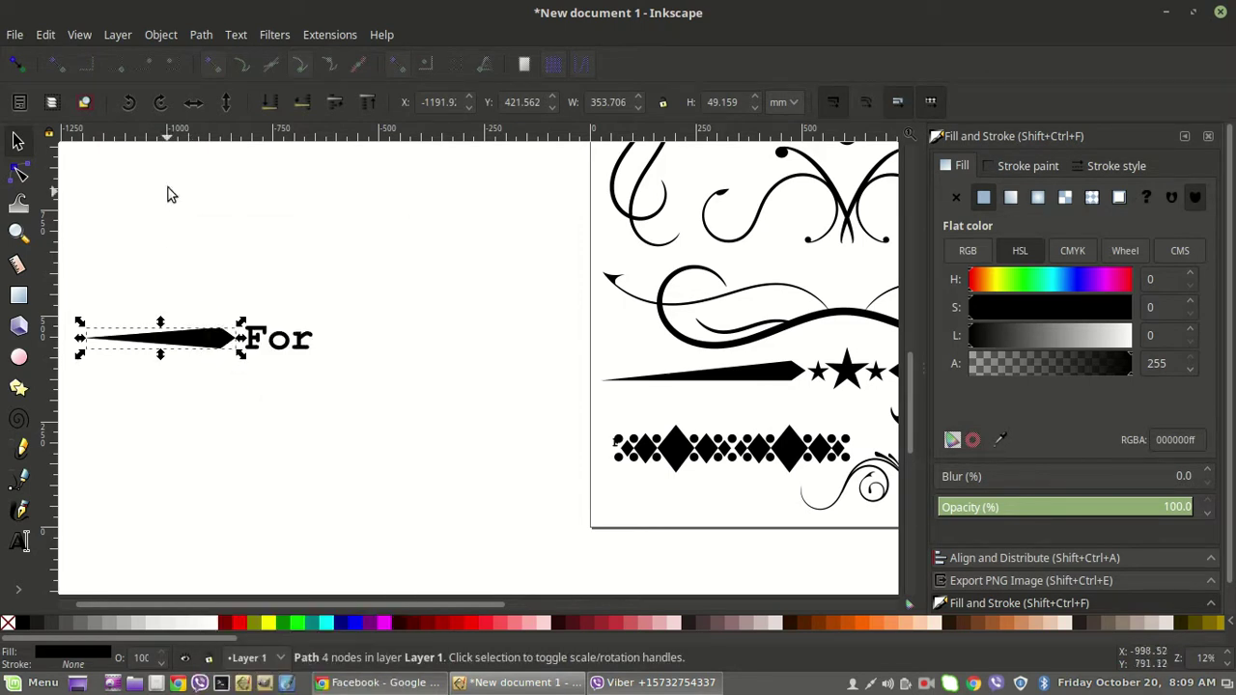
left_click(190, 112)
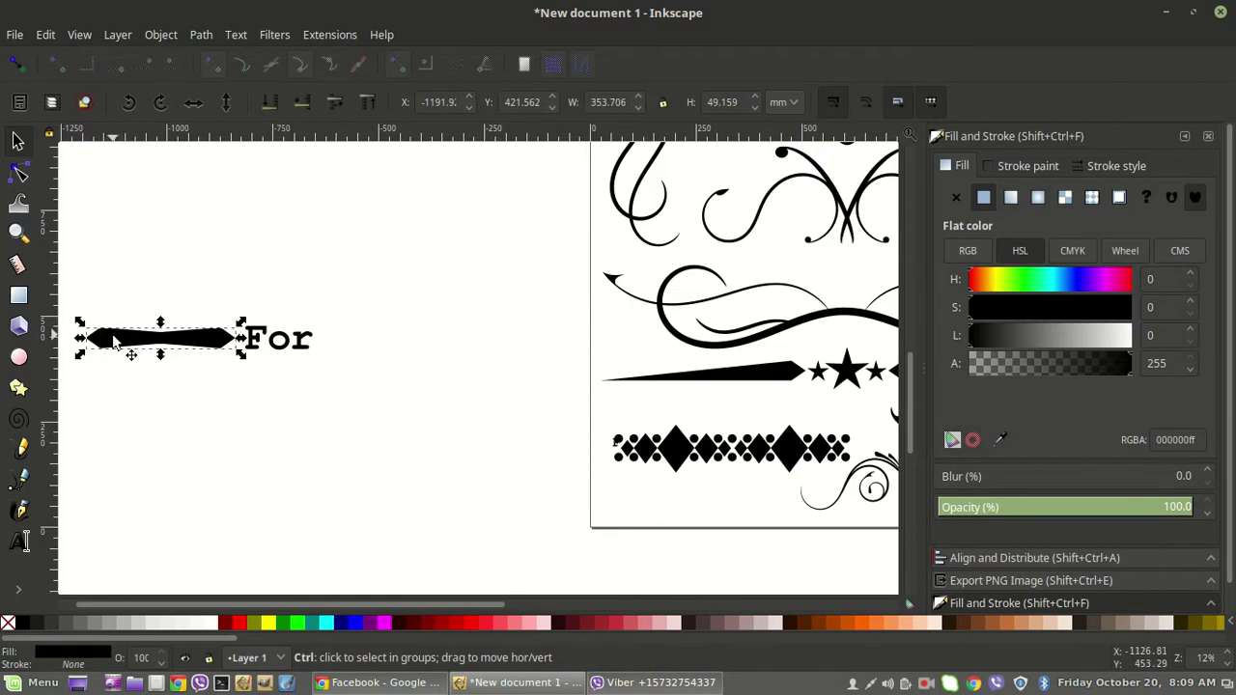
key("ctrl+d")
left_click_drag(130, 346, 349, 349)
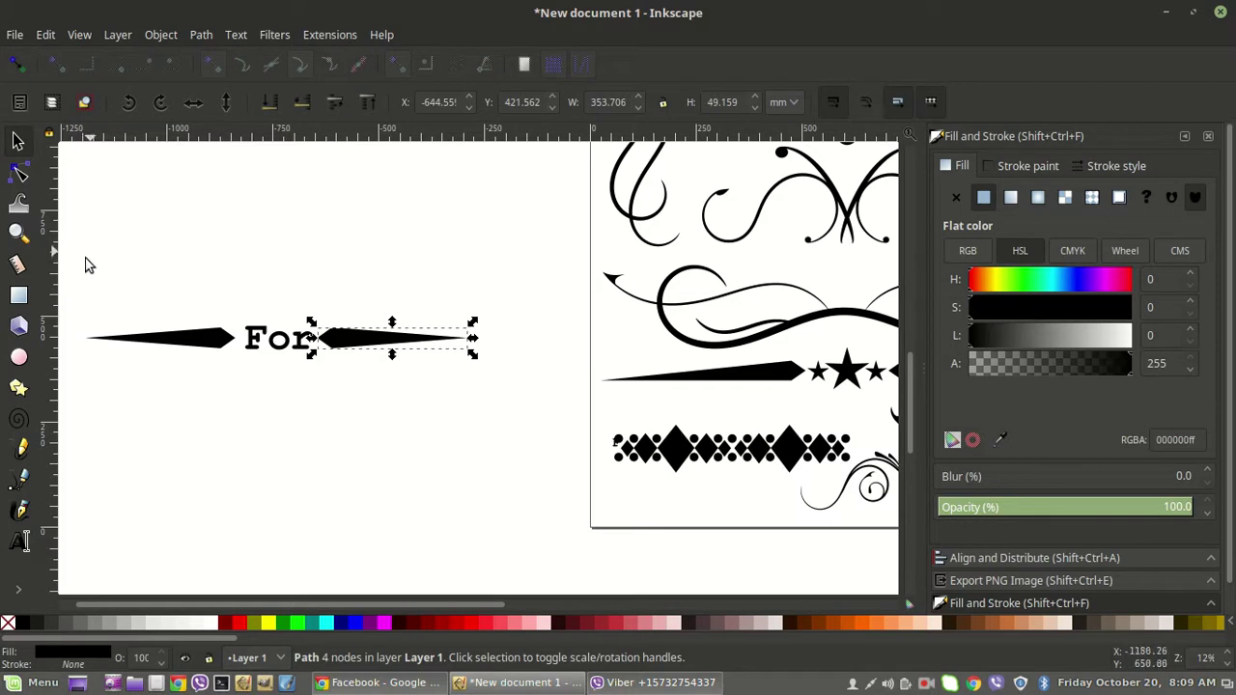
Select both wedges and the "For" text and delete them
left_click_drag(72, 268, 396, 401)
key("Delete")
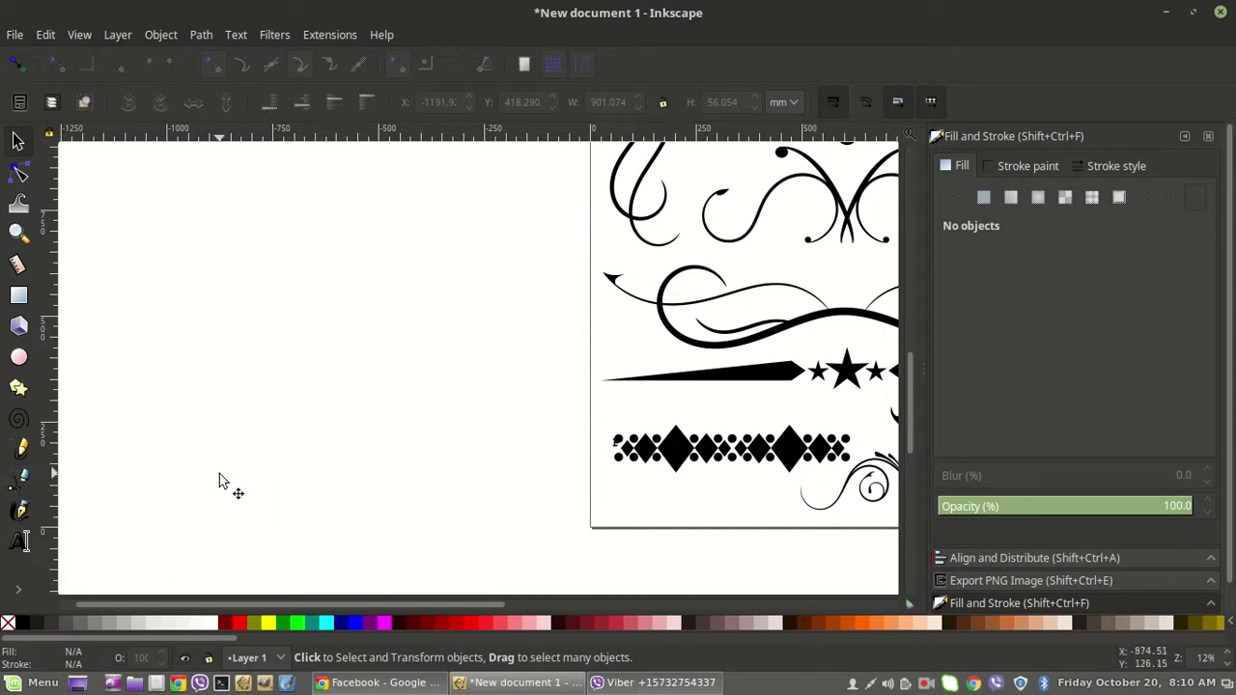
Draw a nearly horizontal straight line about 396 mm long on the blank canvas with the Pen tool, then delete it
key("shift+F6")
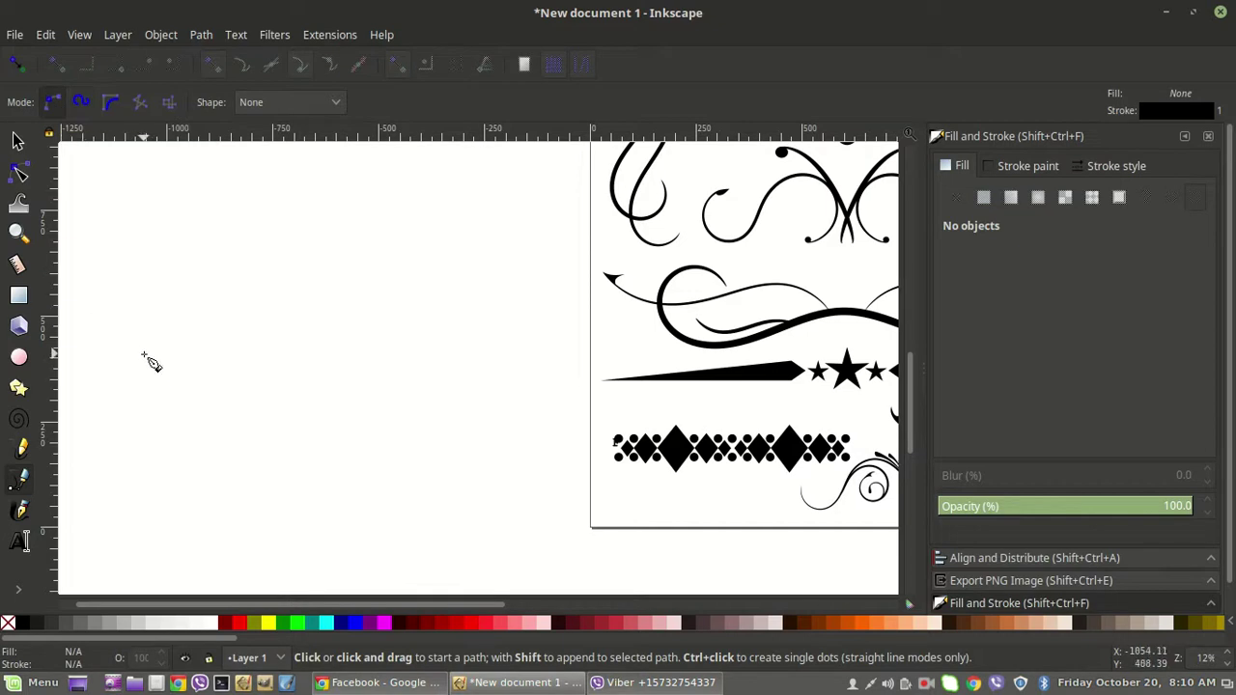
left_click(144, 355)
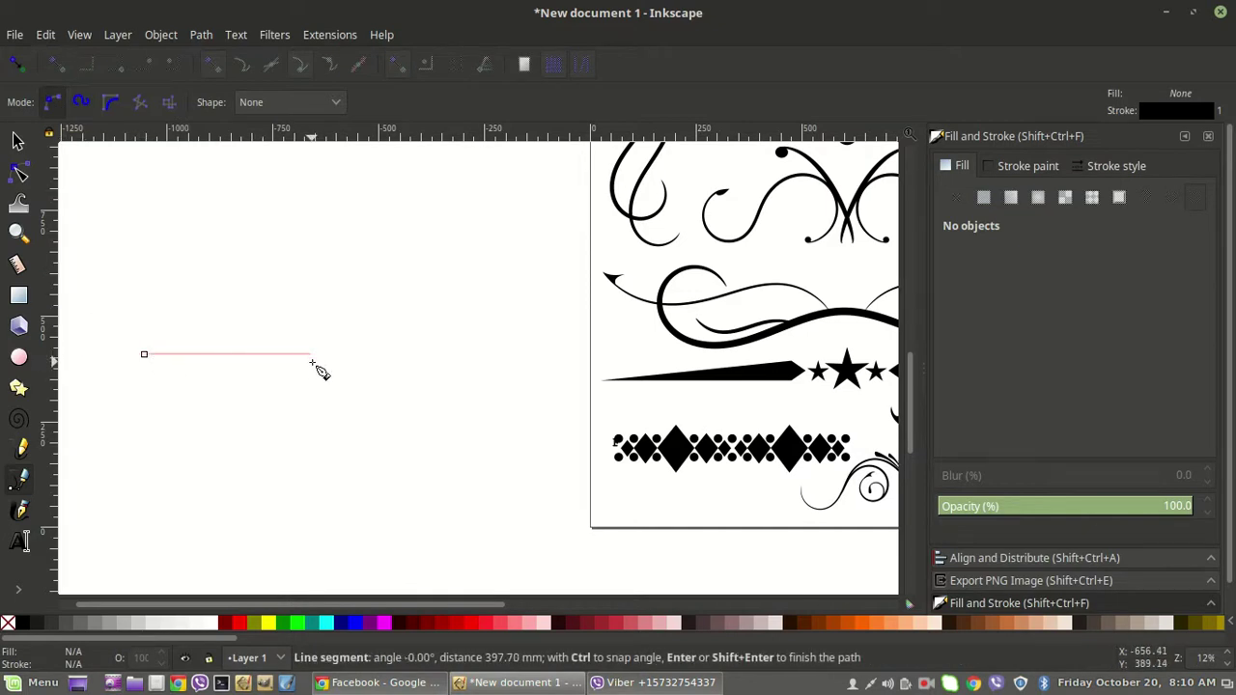
left_click(311, 357)
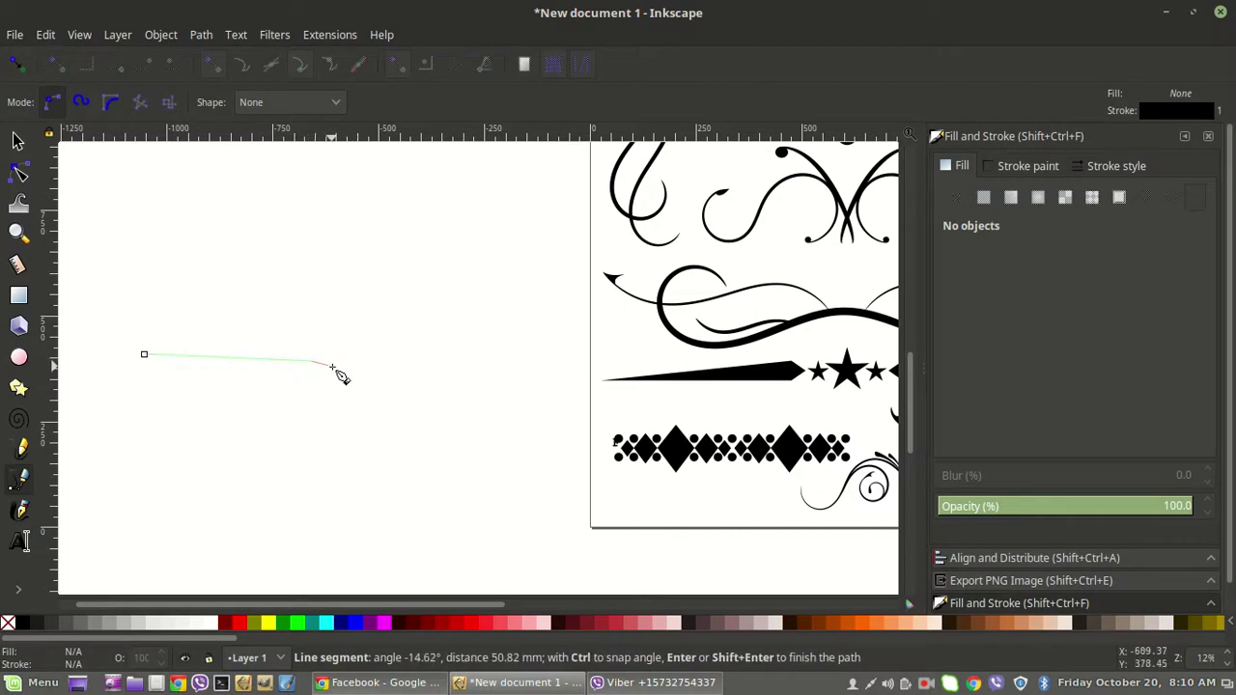
key("Return")
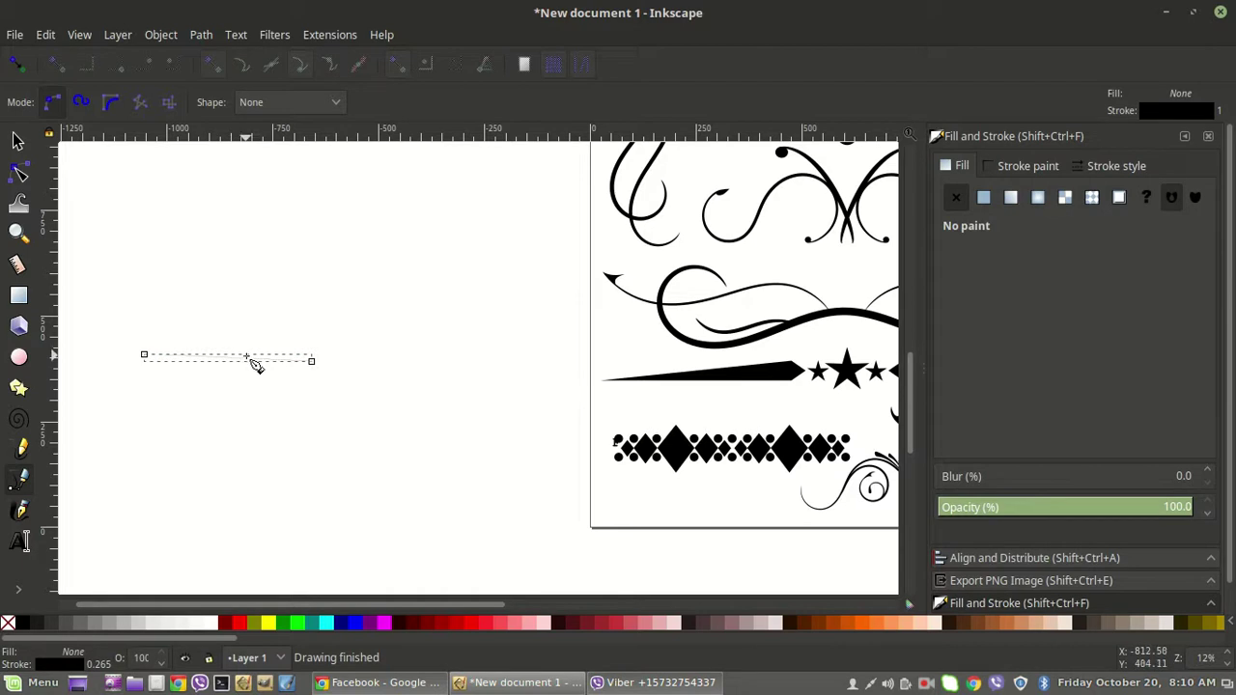
left_click(17, 141)
left_click(239, 387)
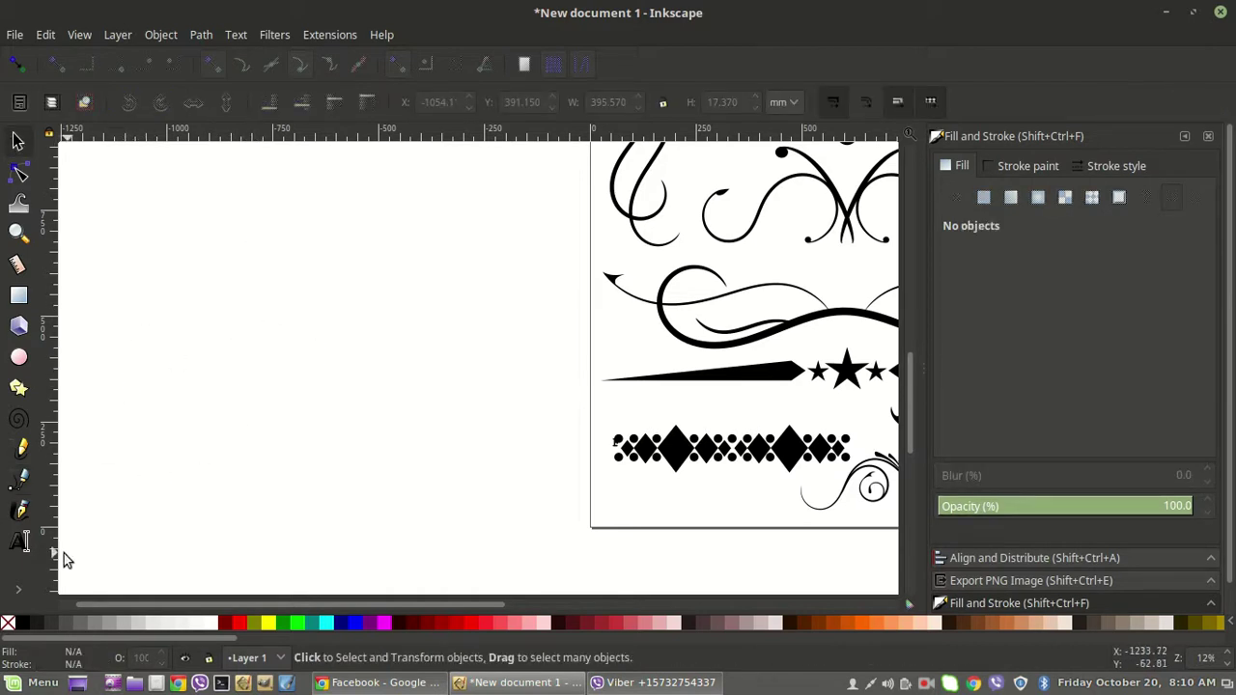
Draw a Spiro path as a wave ending in a curl, about 550 × 273 mm, on the blank canvas, then delete it
key("b")
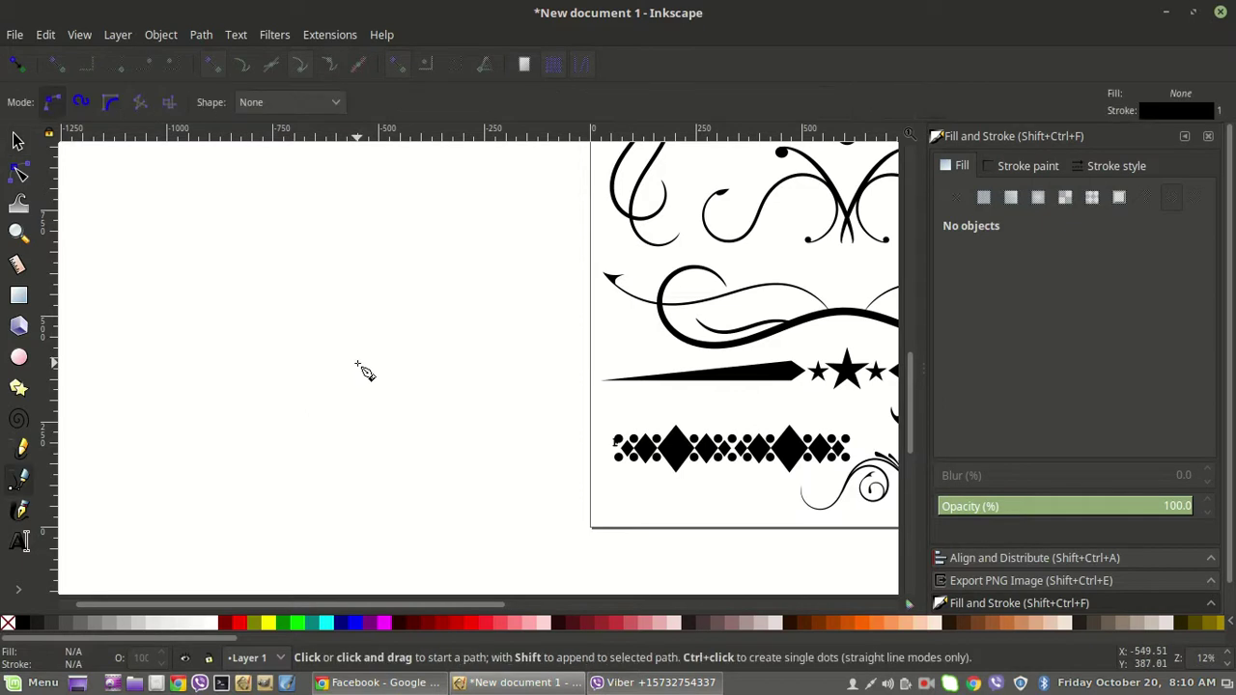
left_click(81, 103)
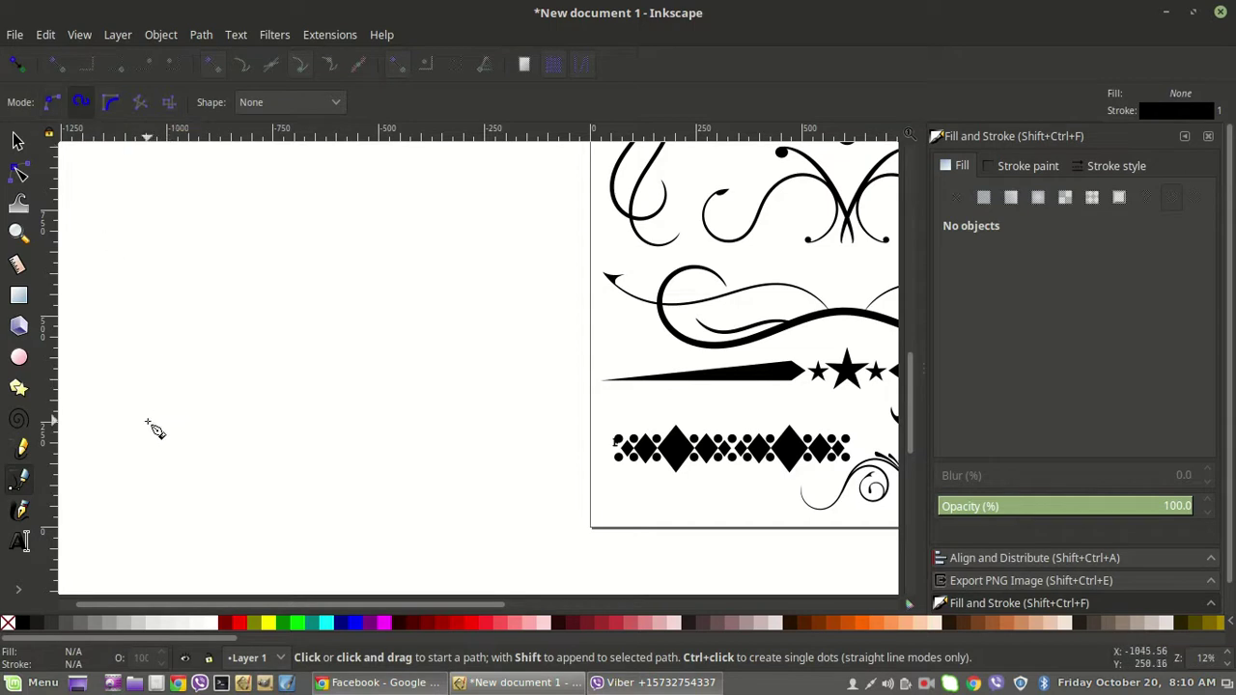
left_click(142, 420)
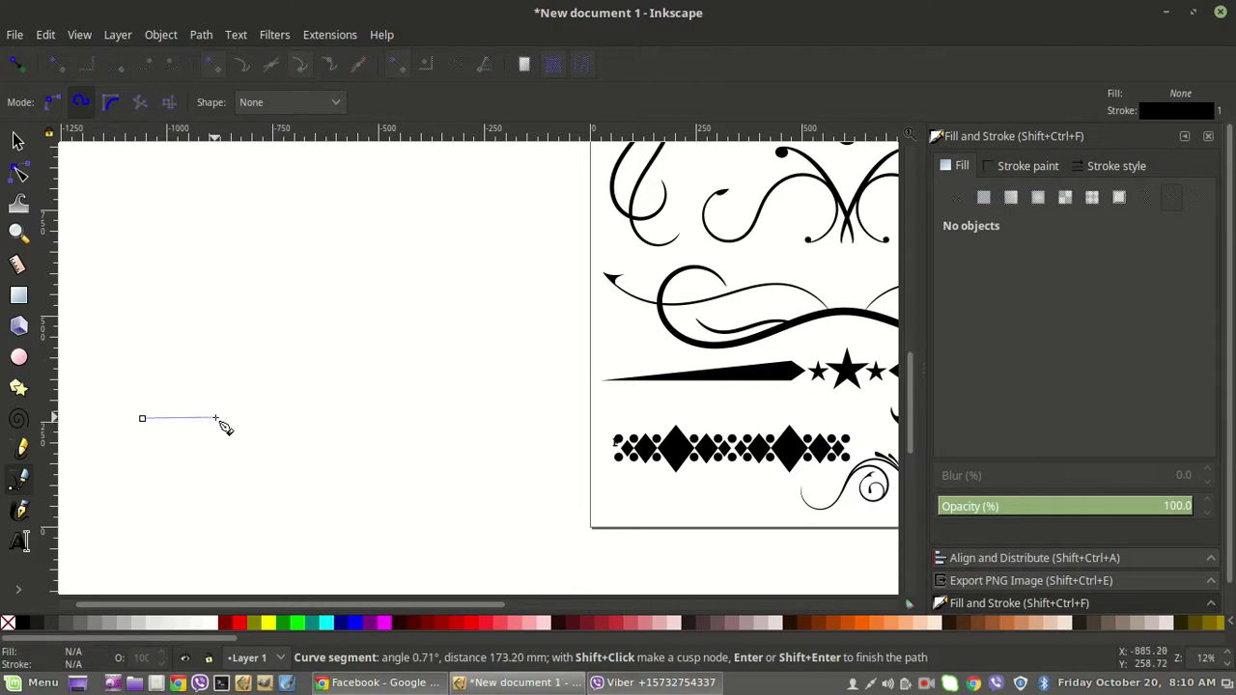
left_click(216, 418)
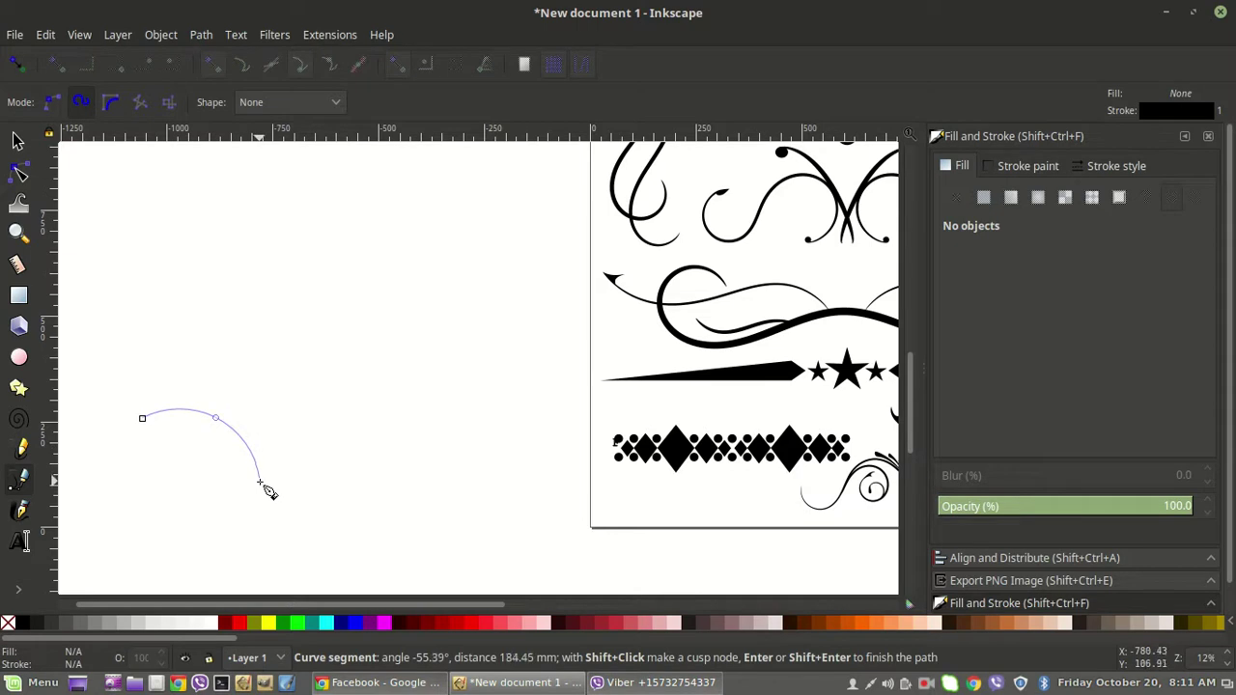
left_click(260, 483)
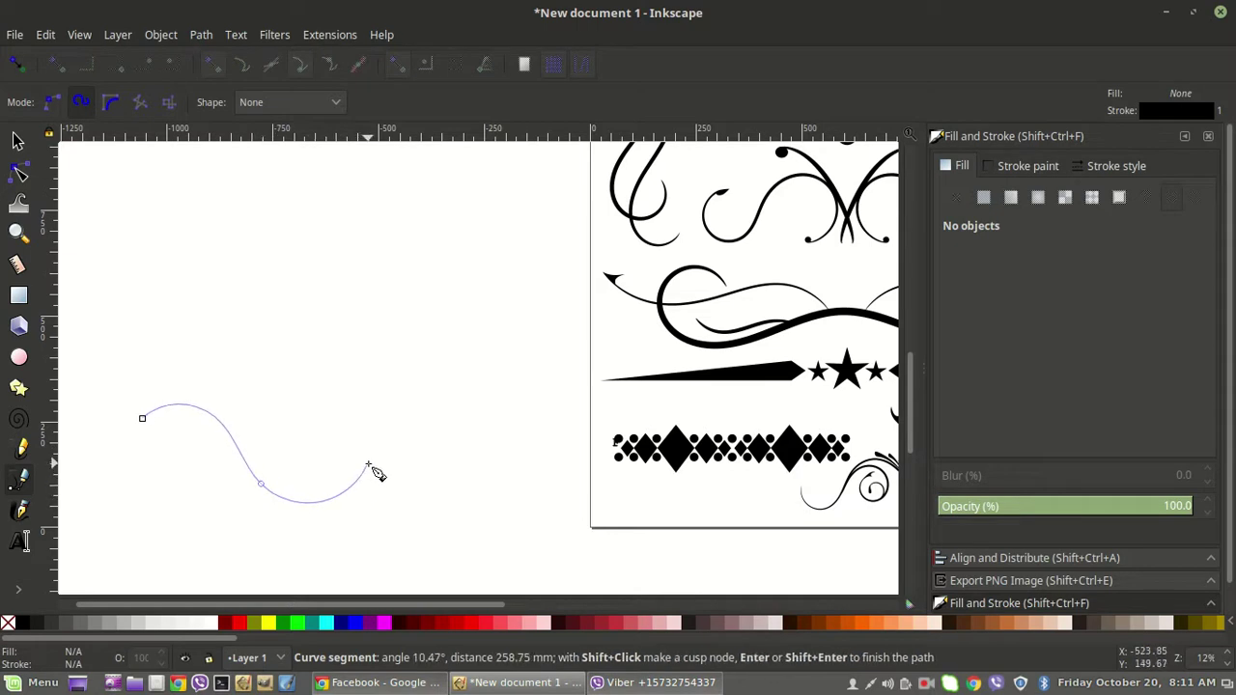
left_click(313, 391)
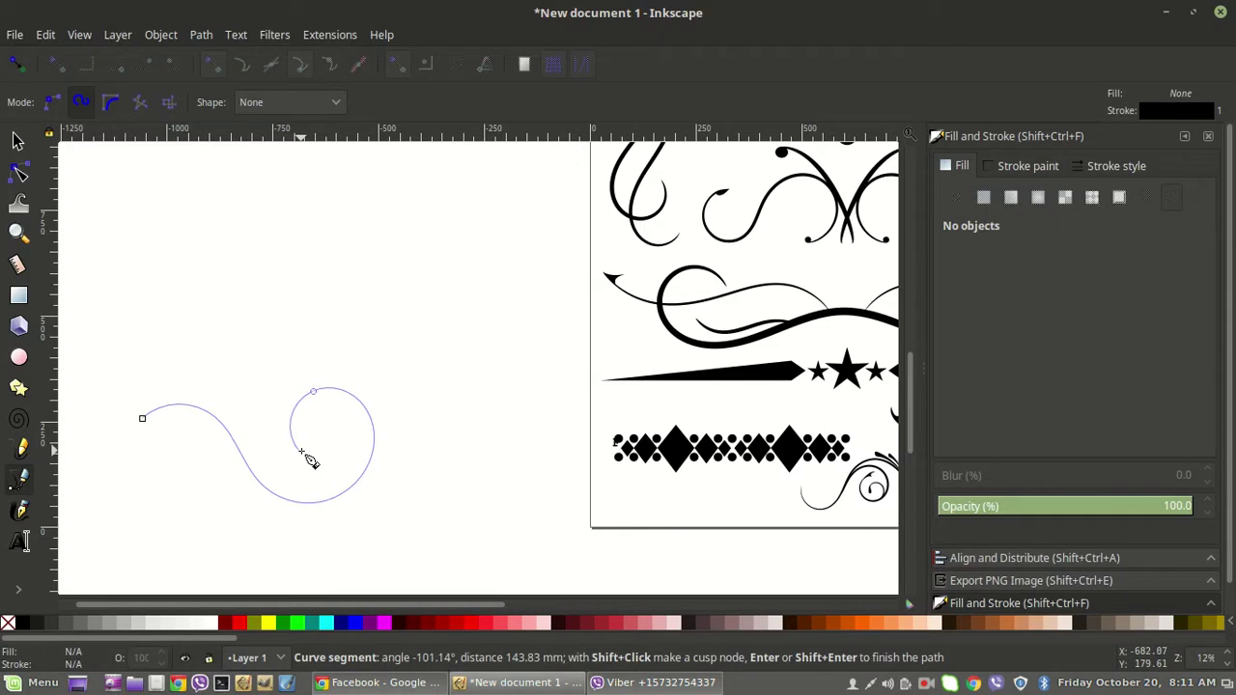
left_click(301, 451)
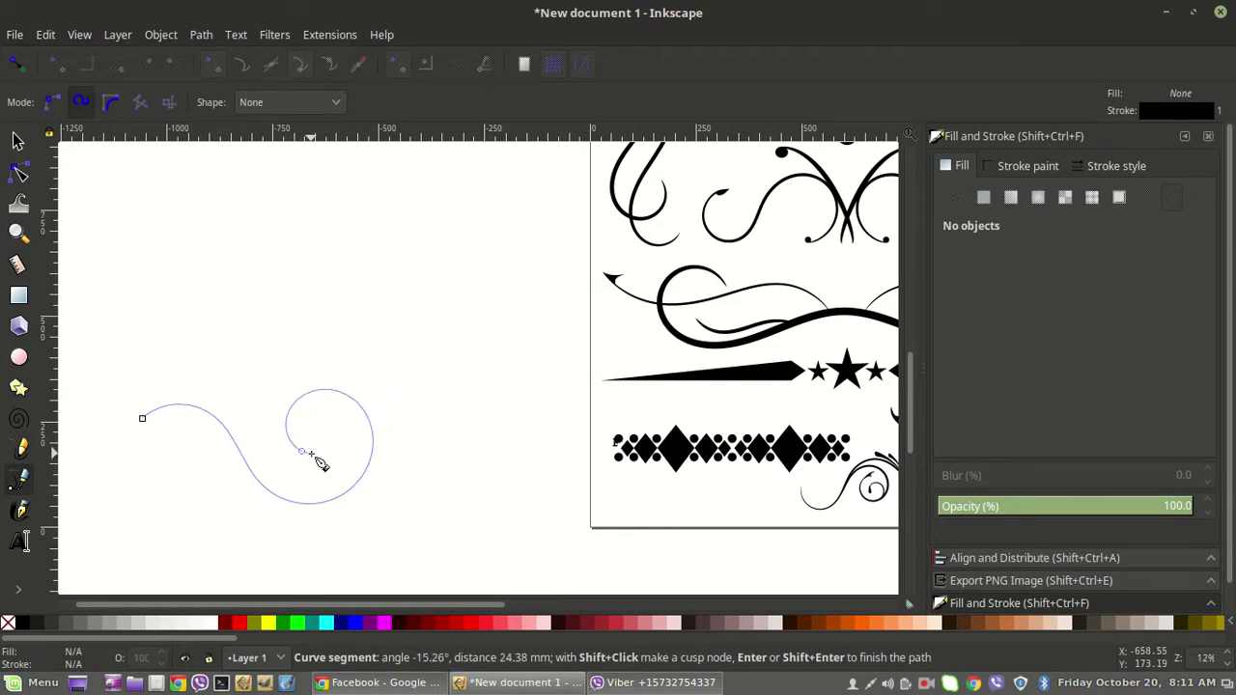
key("Return")
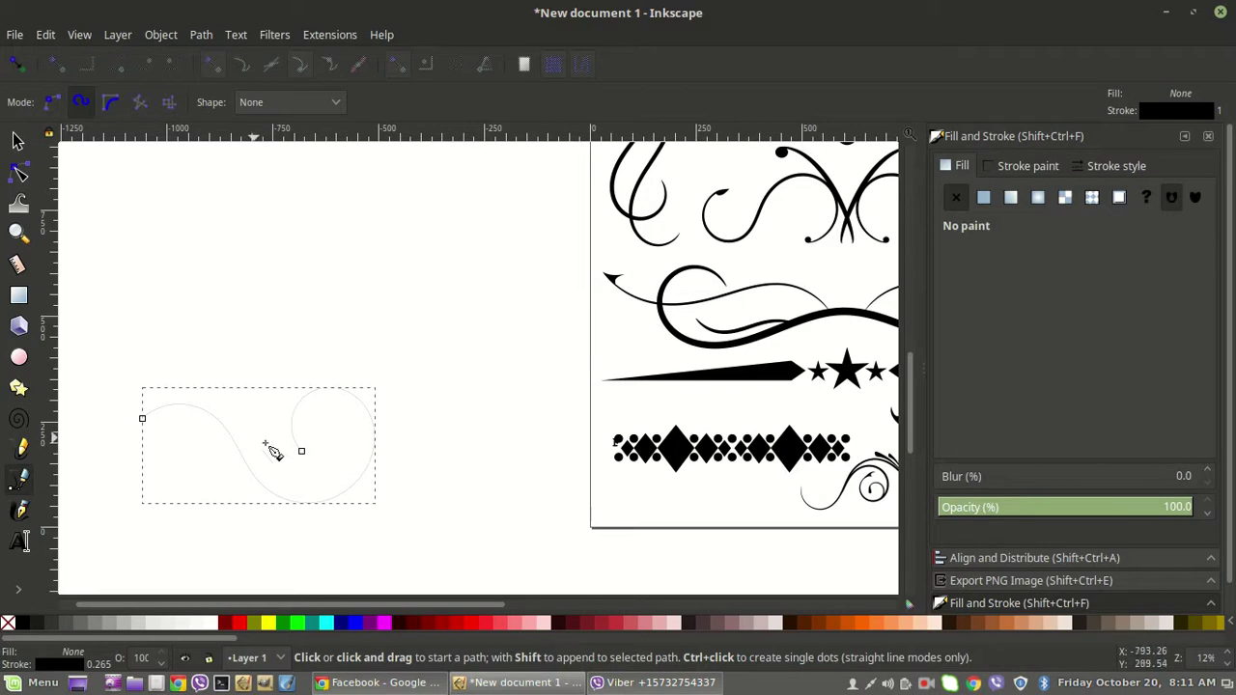
left_click(16, 142)
key("Delete")
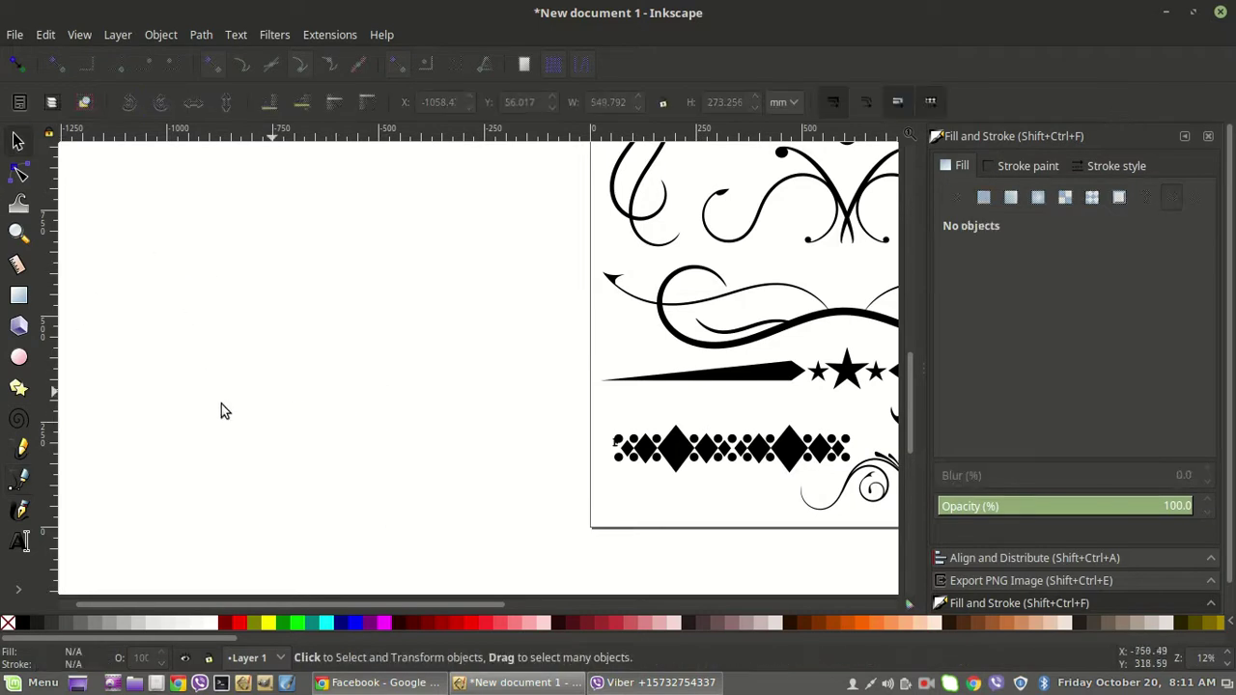
Draw a Spiro path with the Ellipse shape on the blank canvas, waving down and back up into a curl
left_click(18, 479)
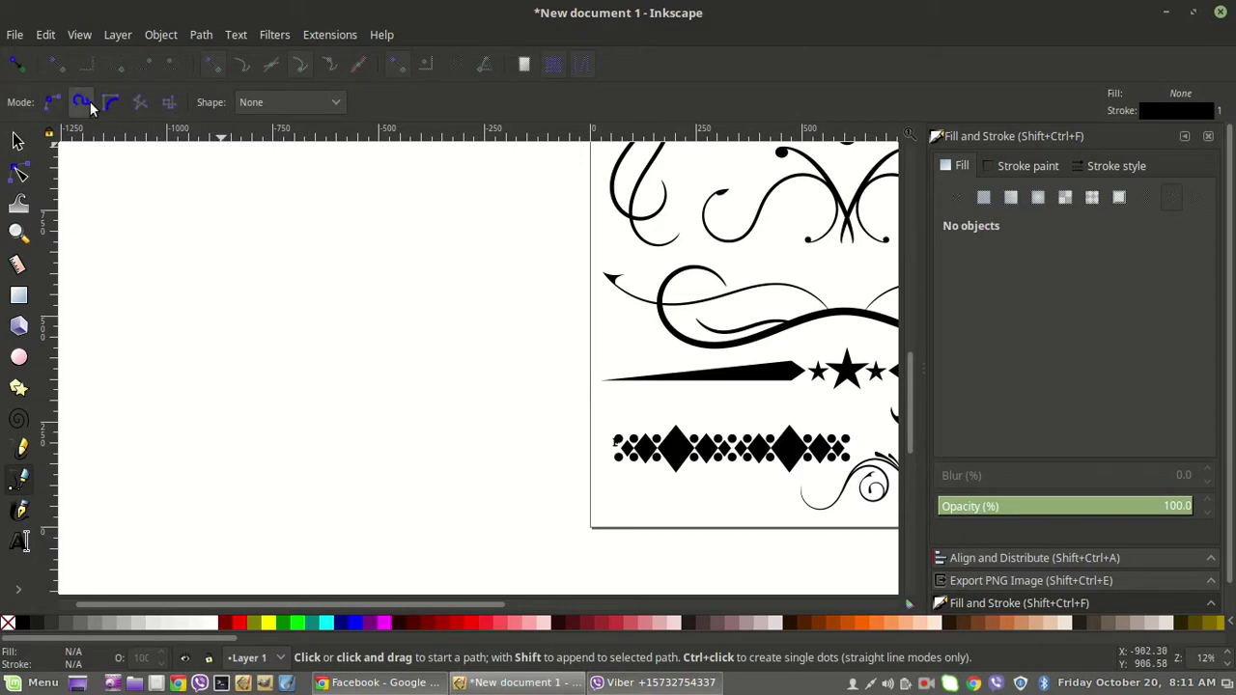
left_click(337, 103)
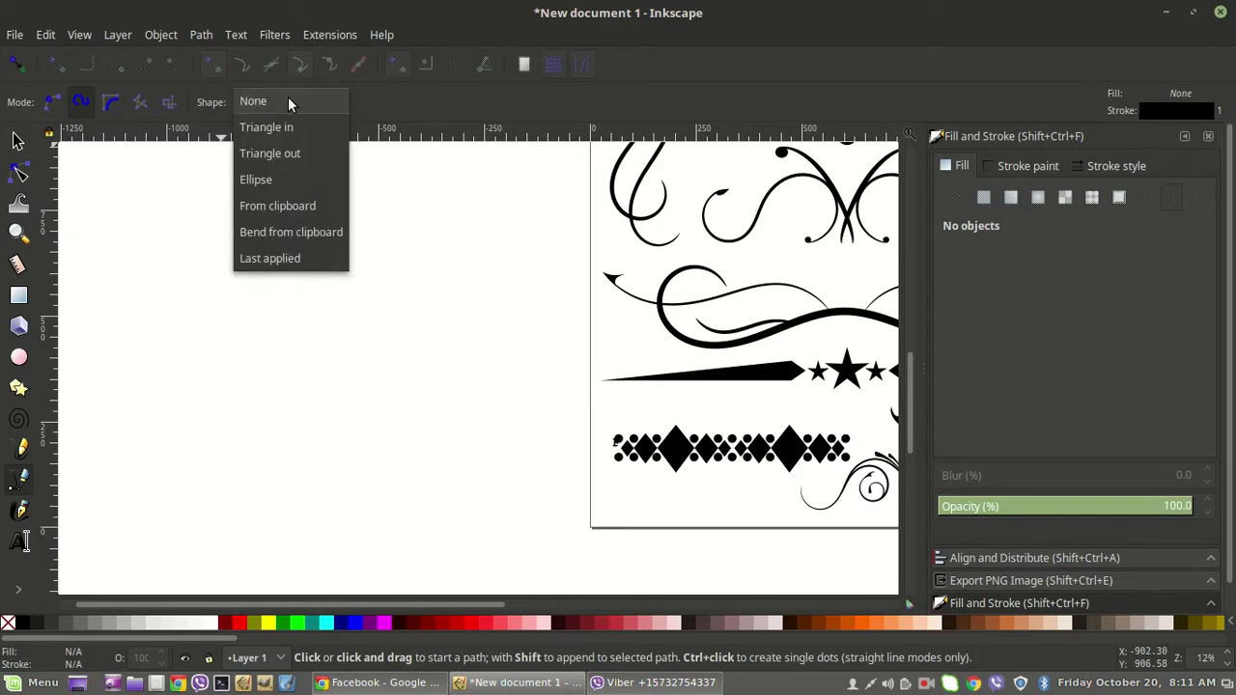
left_click(258, 184)
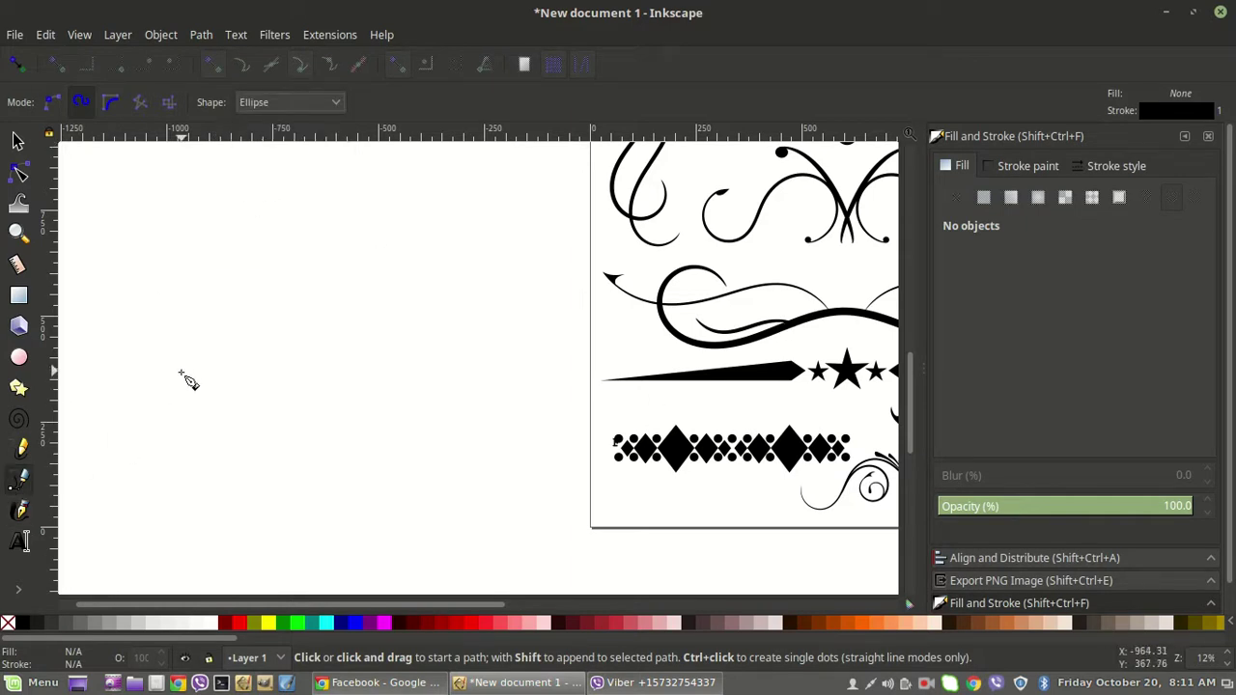
left_click(159, 387)
left_click(268, 413)
left_click(310, 373)
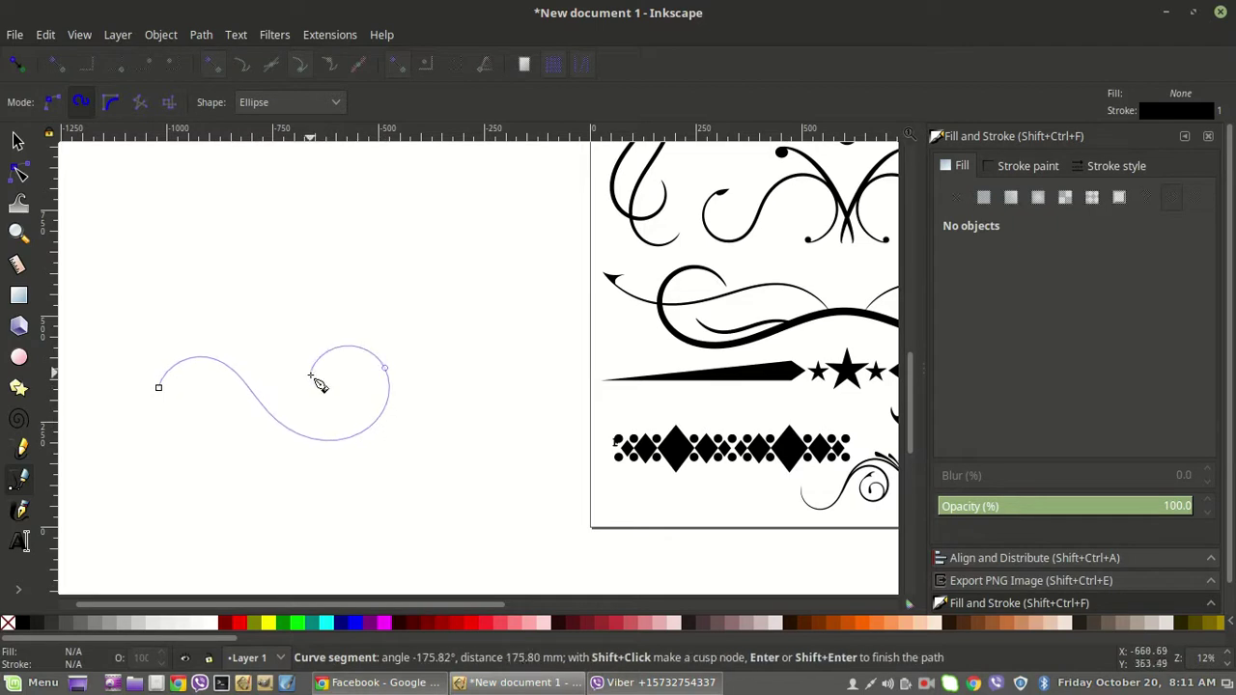
key("Return")
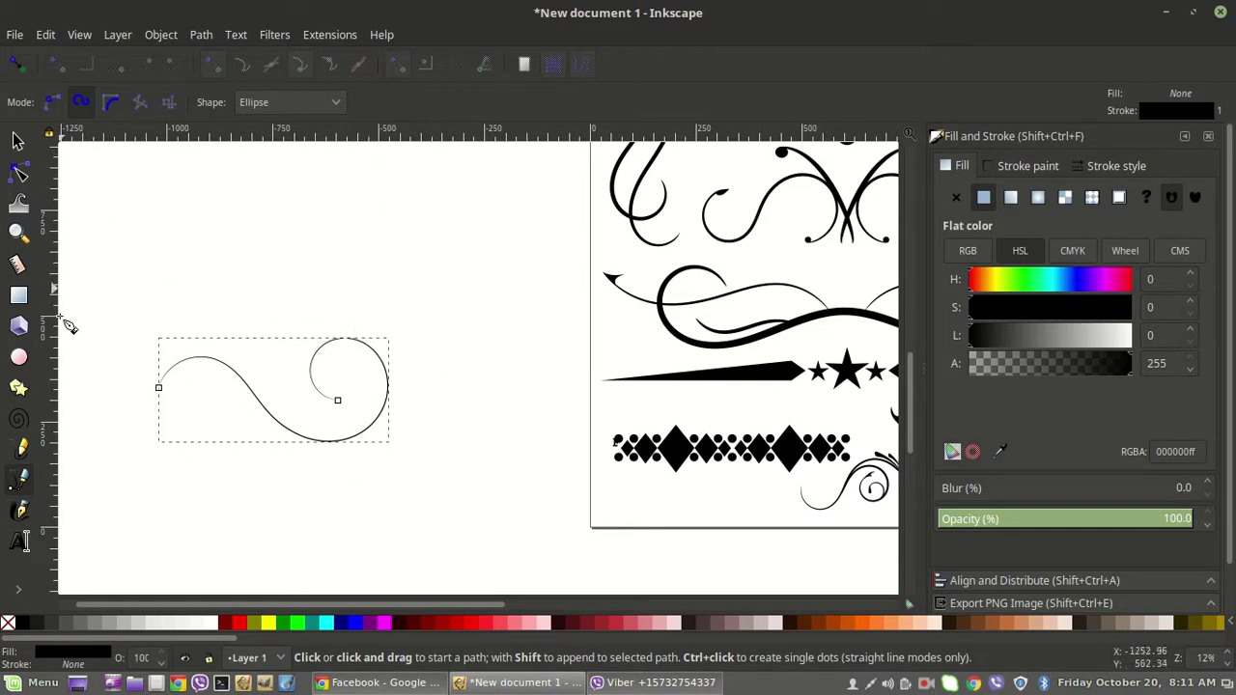
Thicken the swirl's tapered stroke with the width handle at its start node, then deselect the swirl
left_click(17, 174)
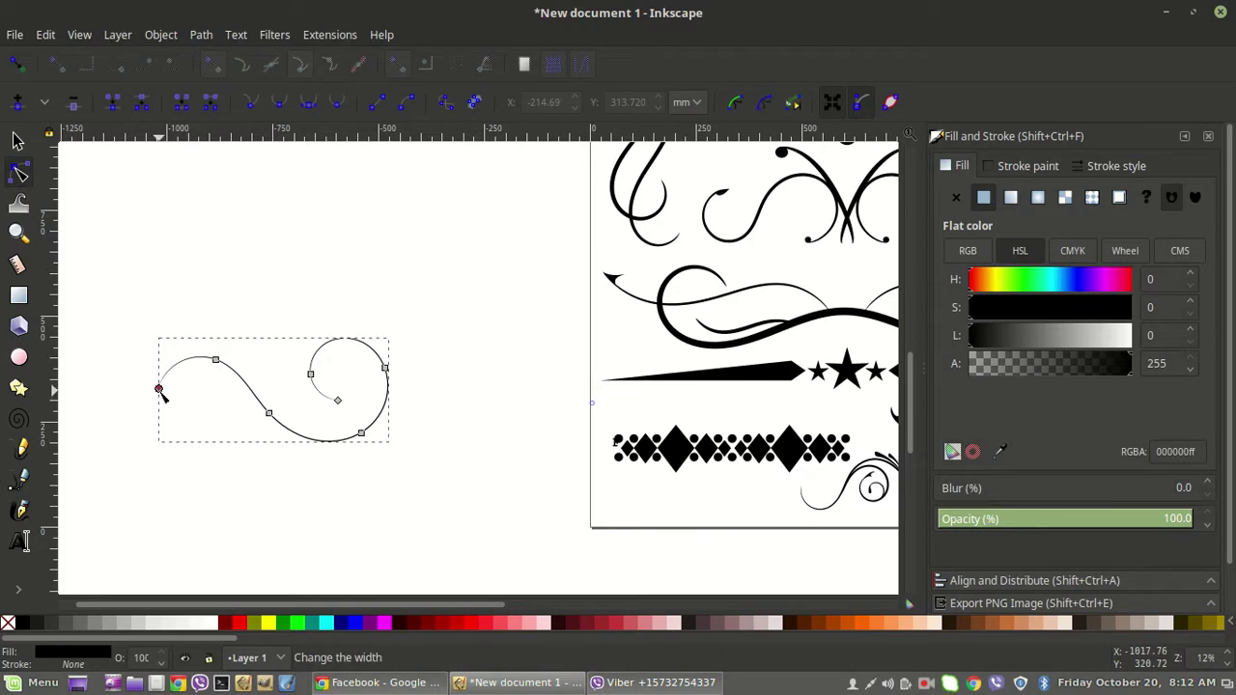
left_click_drag(160, 390, 161, 390)
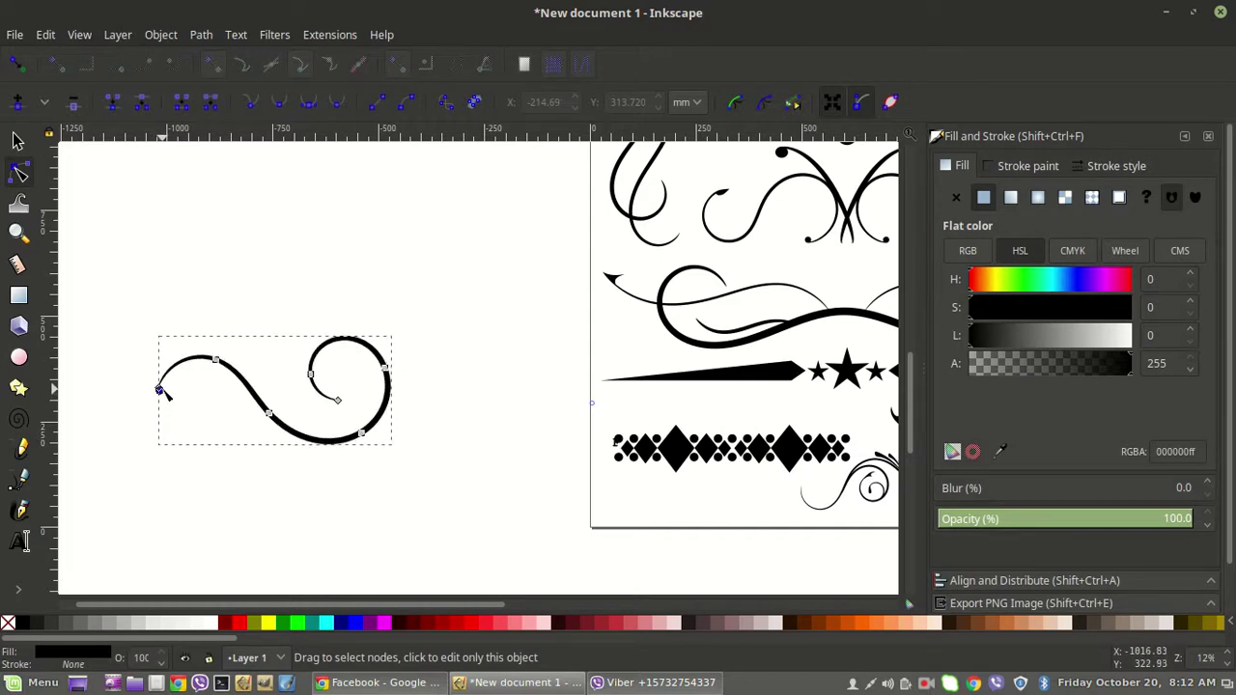
left_click_drag(160, 390, 160, 390)
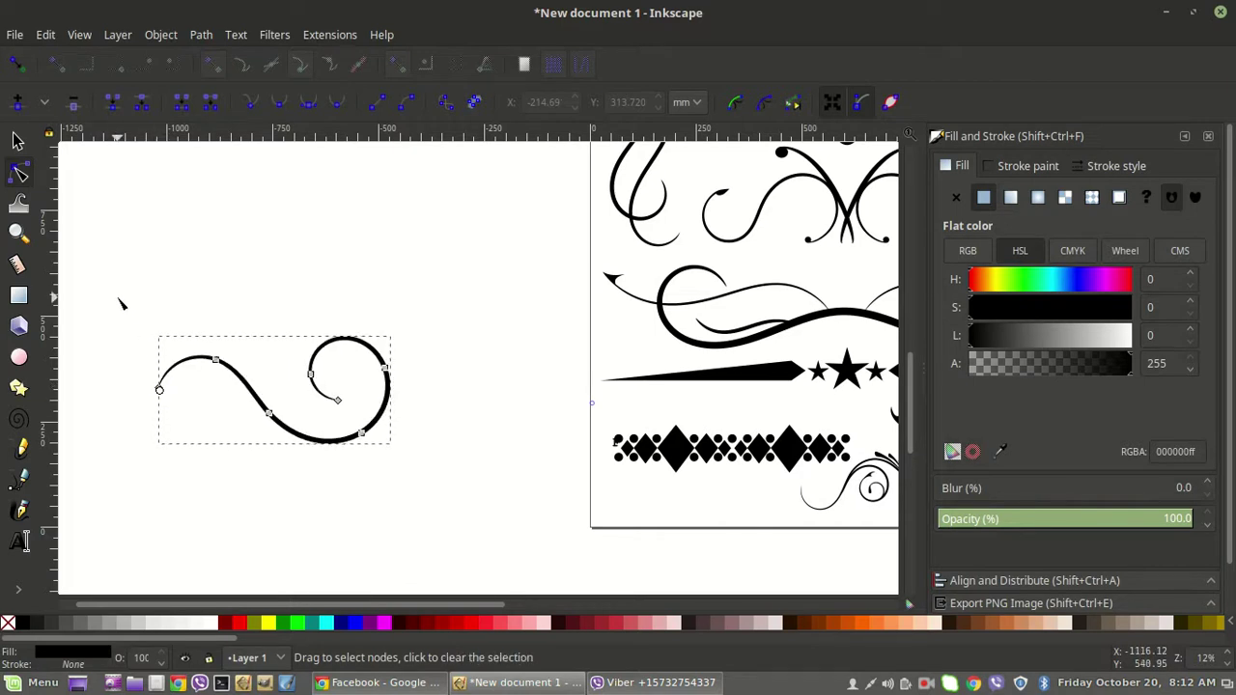
left_click(251, 293)
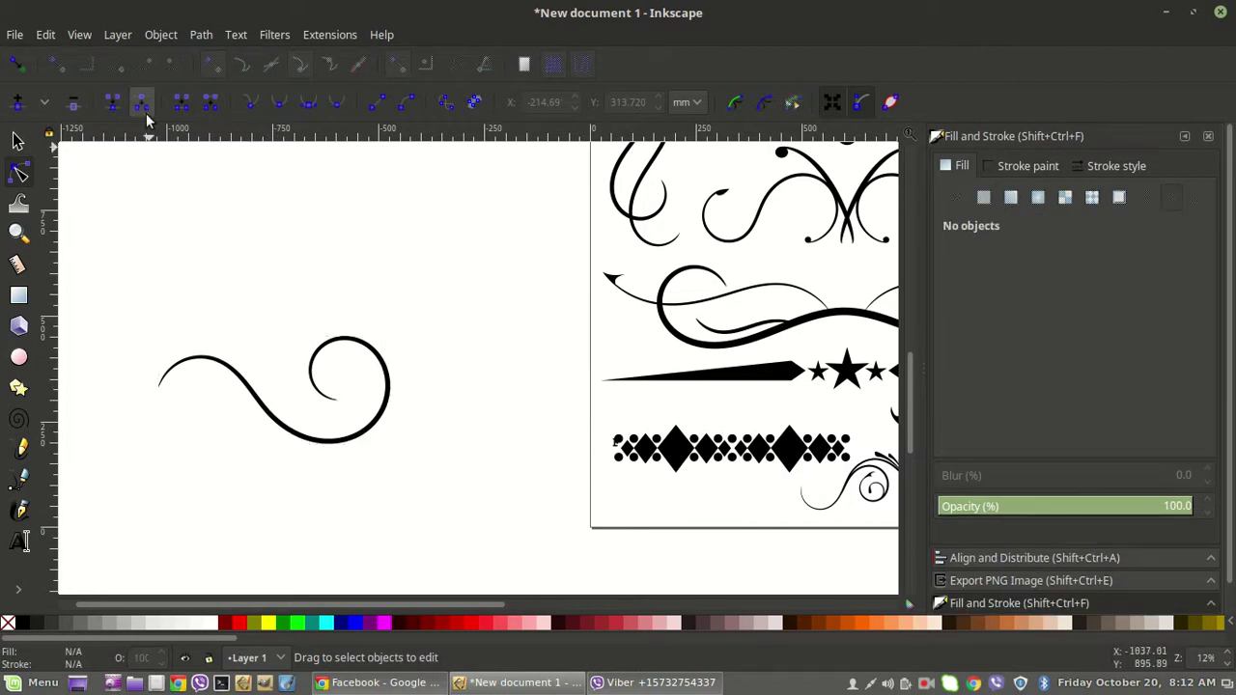
Draw a tall, narrow black ellipse above the start of the swirl and try adjusting its arc endpoint
left_click(18, 357)
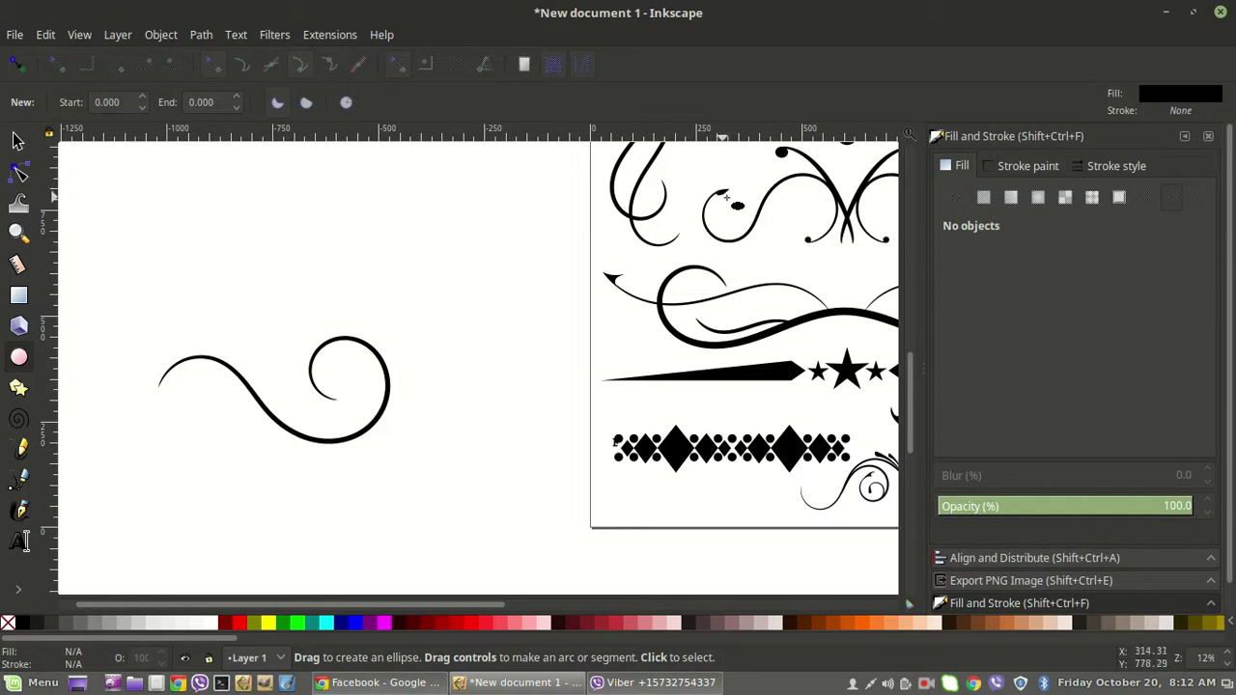
left_click_drag(178, 222, 211, 294)
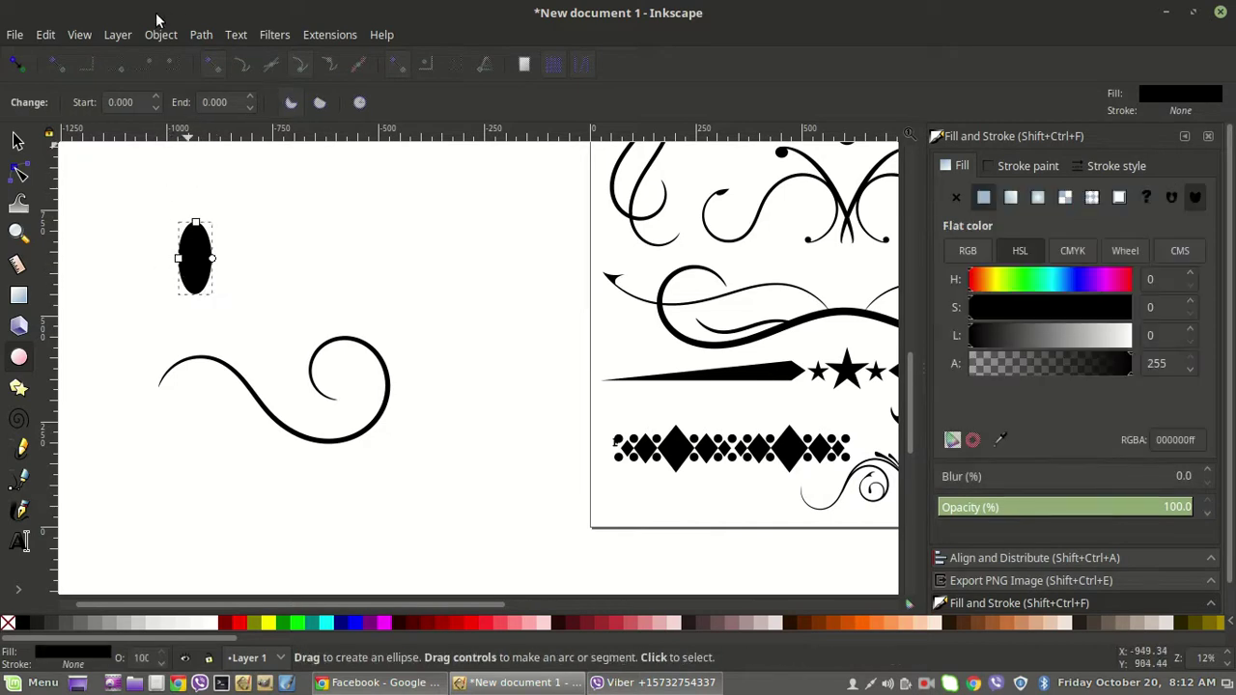
left_click(201, 35)
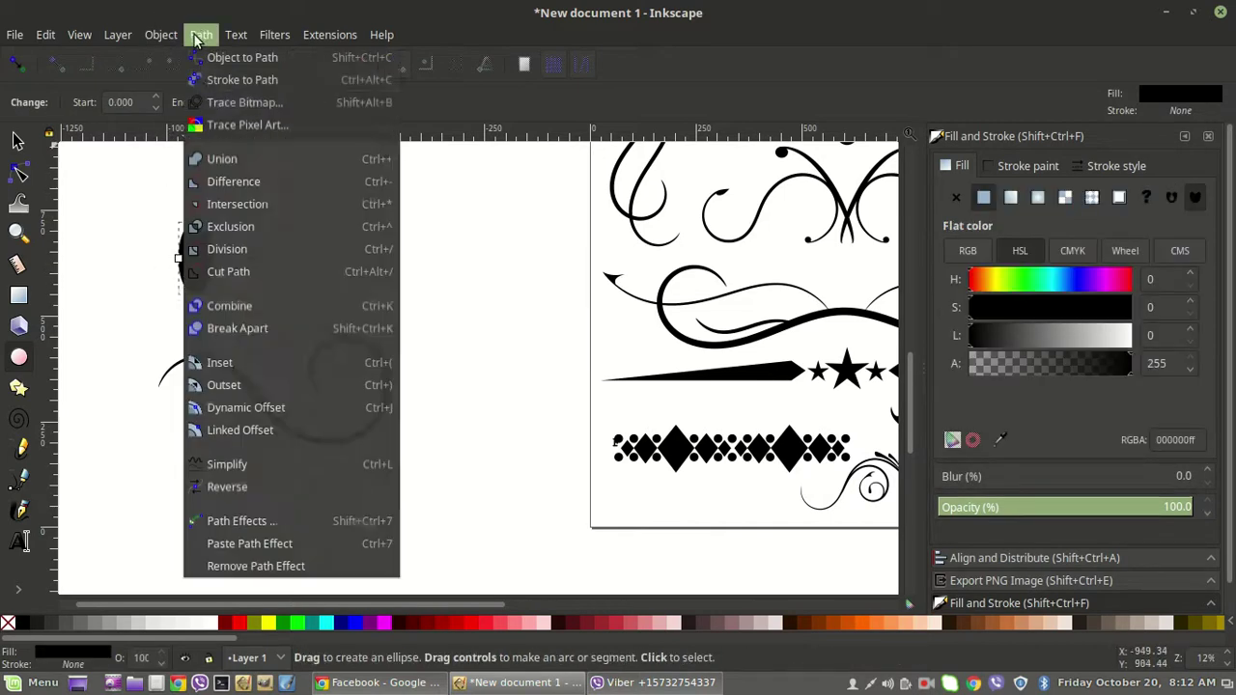
left_click(111, 230)
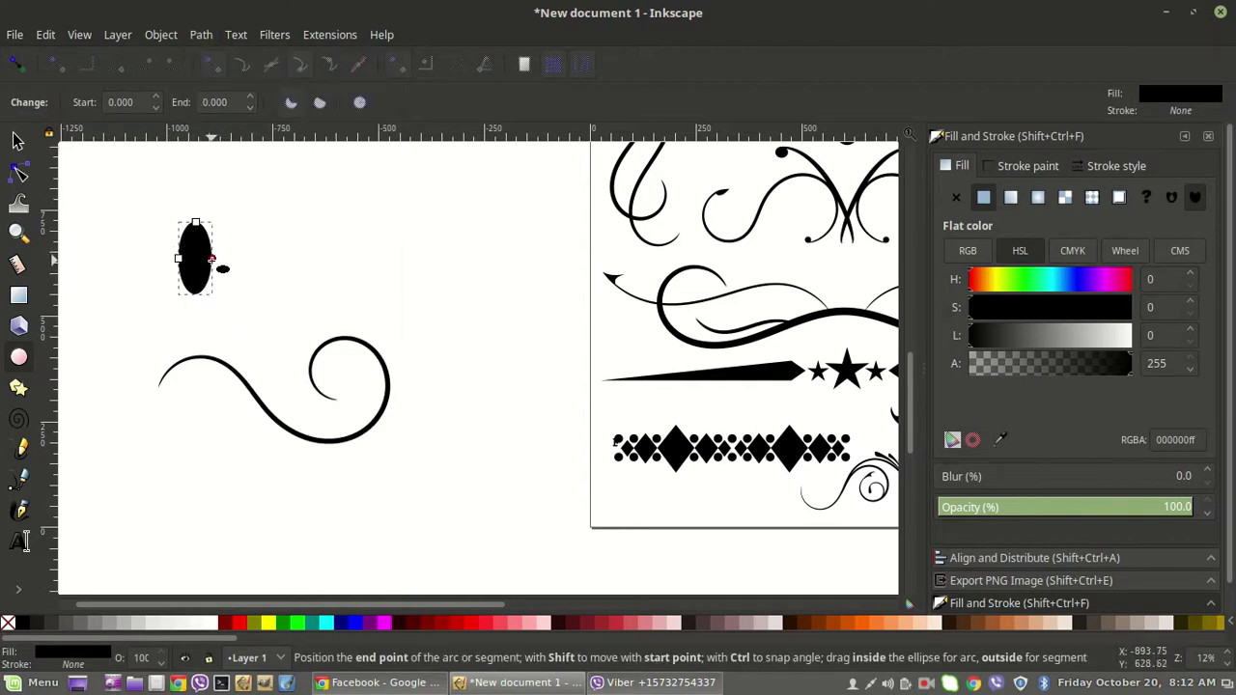
left_click_drag(212, 257, 329, 242)
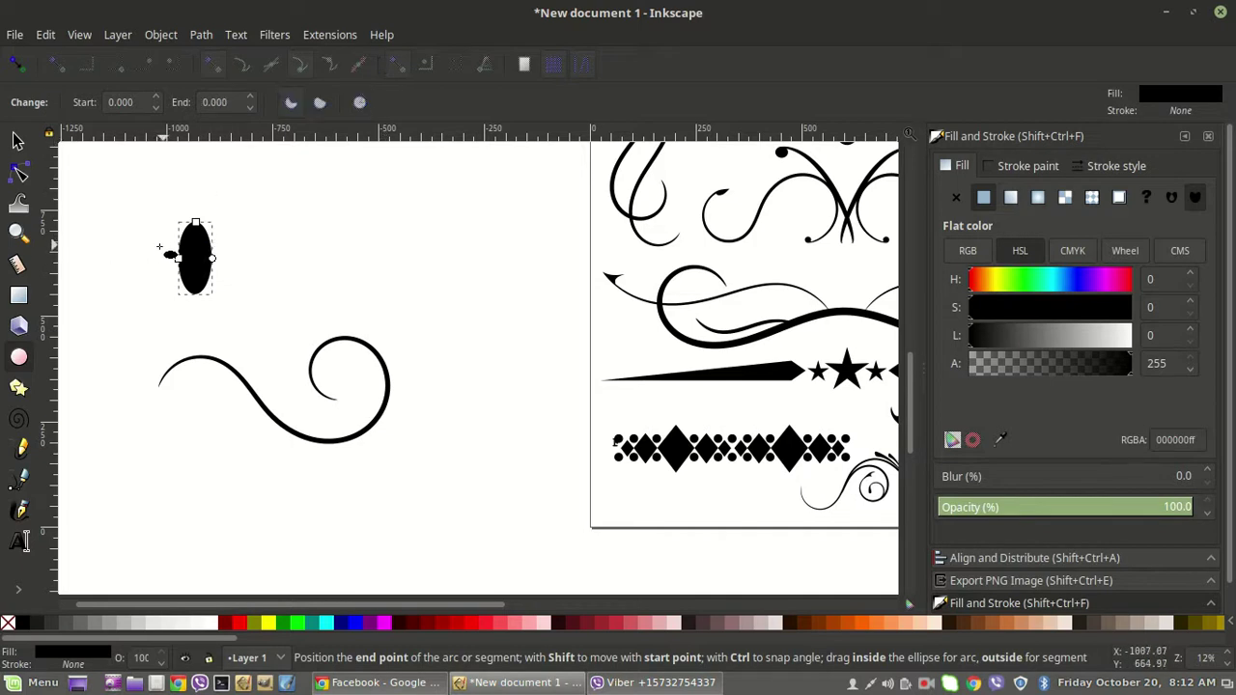
Convert the black ellipse to a path and make its top node a corner to form a pointed leaf
left_click(201, 37)
left_click(232, 62)
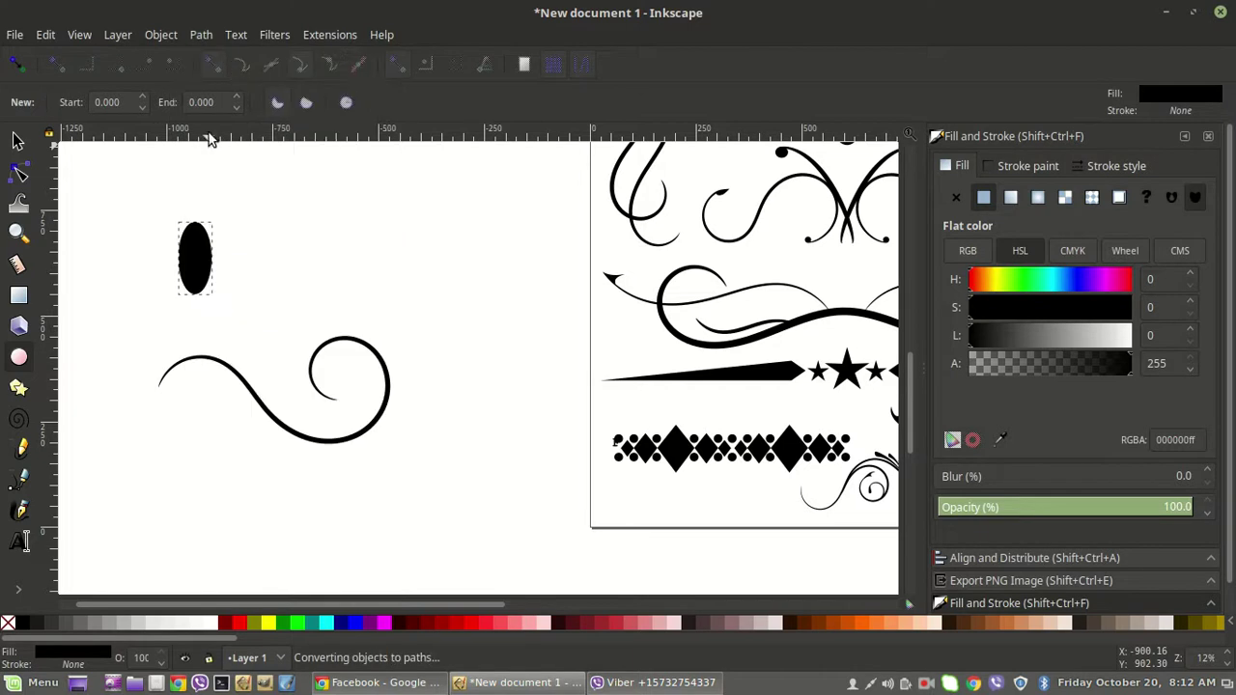
left_click(19, 174)
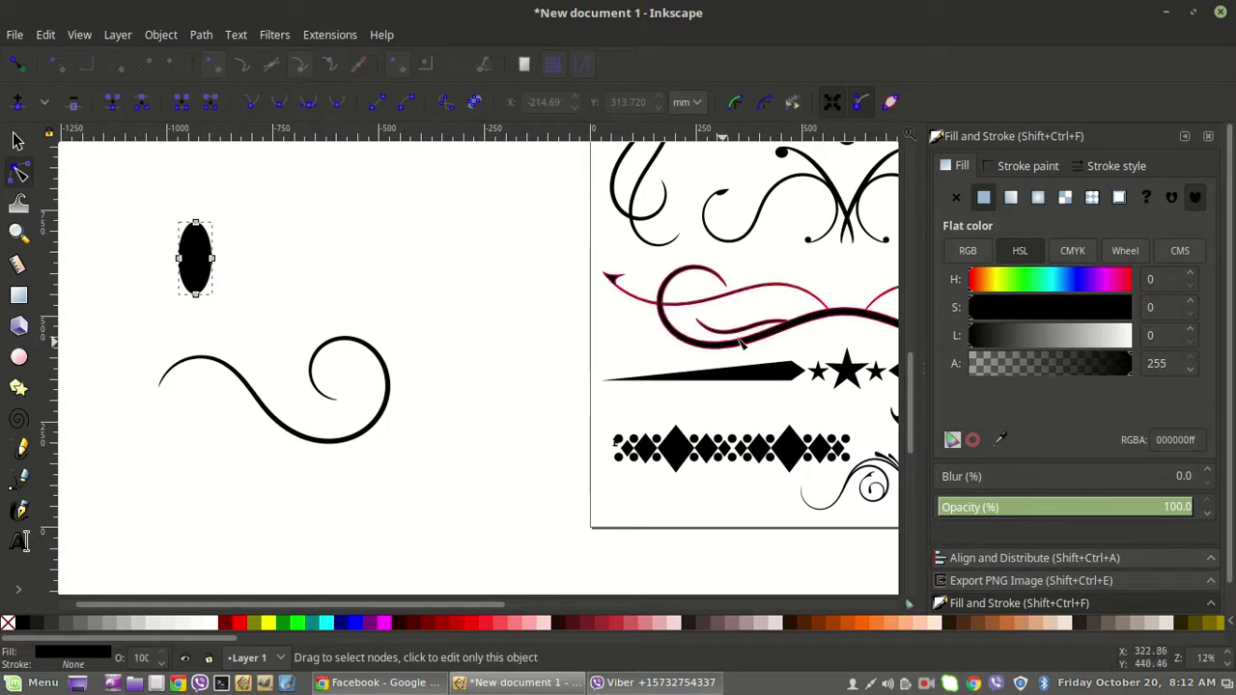
left_click_drag(178, 207, 226, 250)
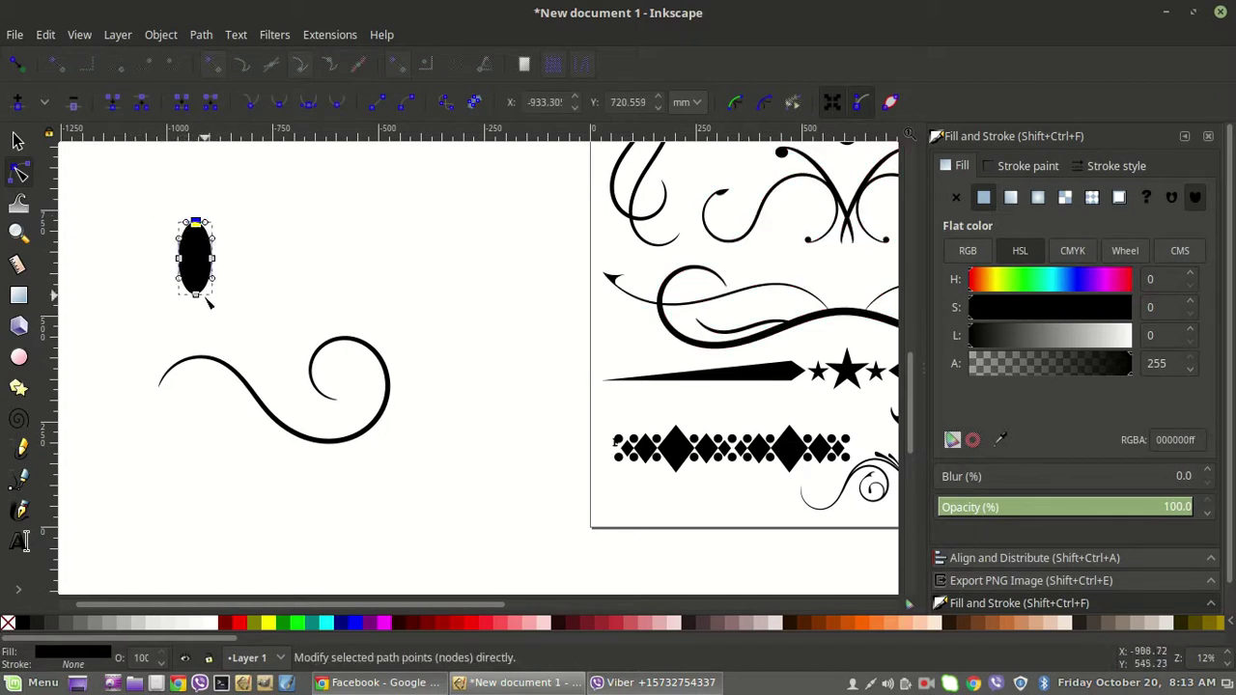
left_click(249, 102)
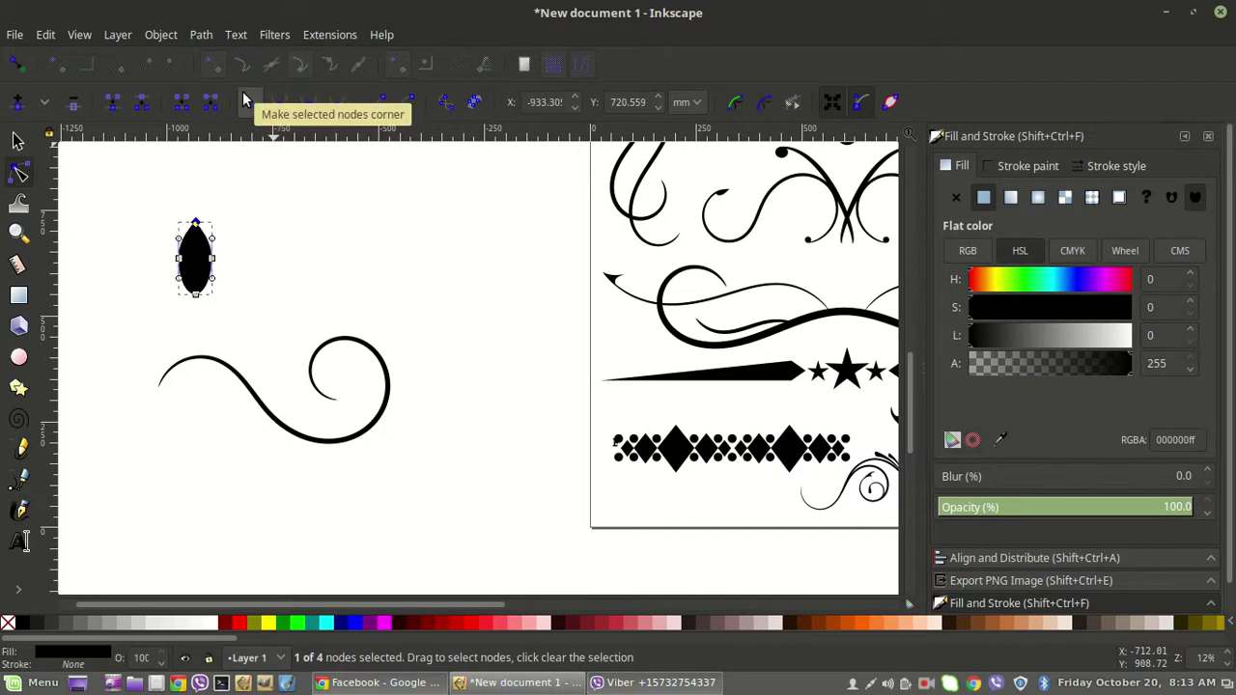
left_click(175, 205)
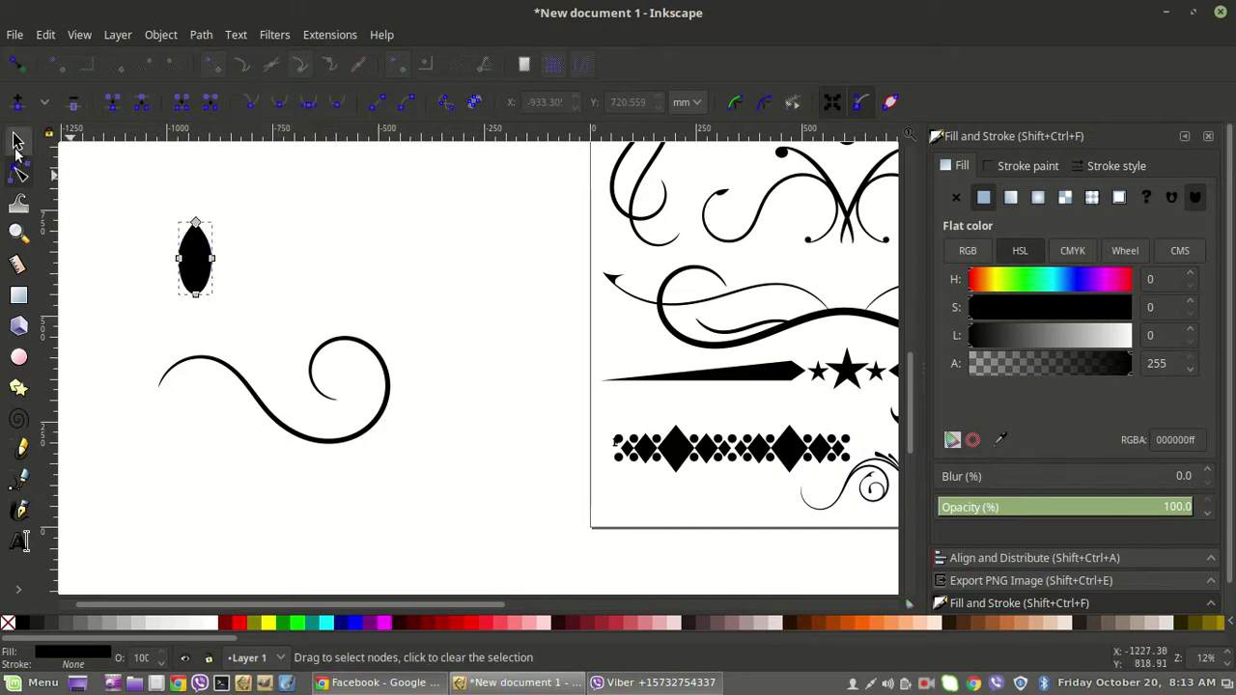
Slim the leaf shape down to about 58 mm wide and 156 mm tall
left_click(17, 141)
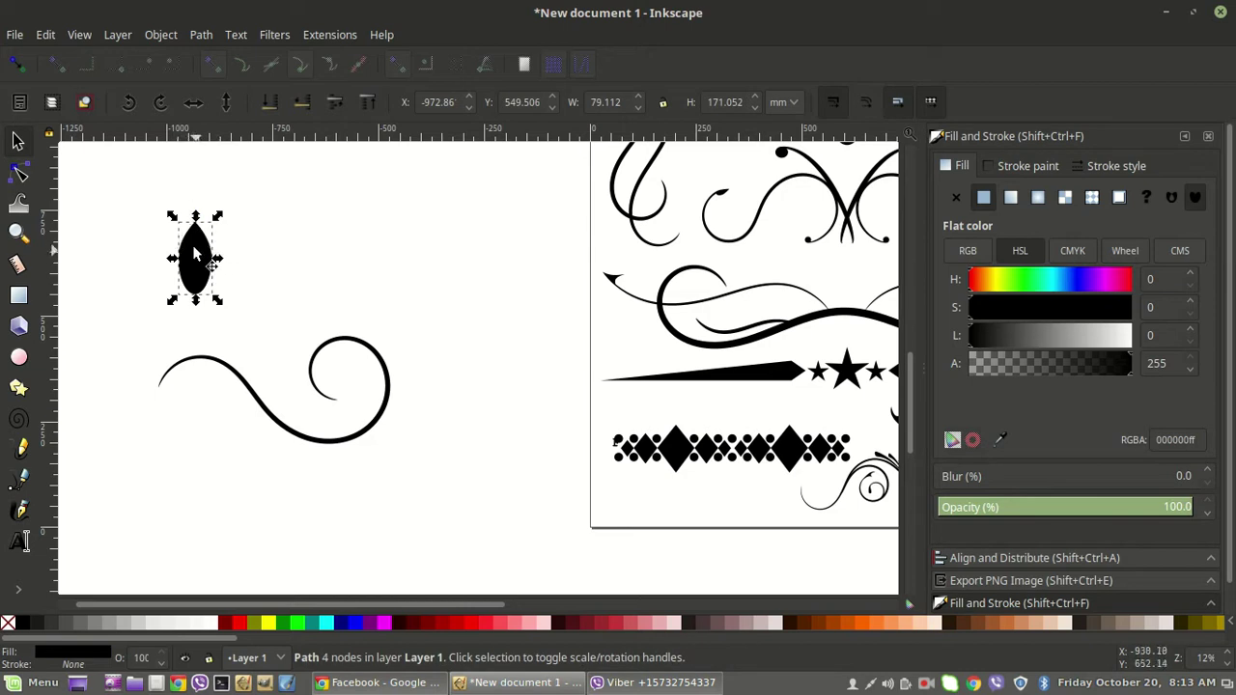
left_click_drag(195, 305, 193, 317)
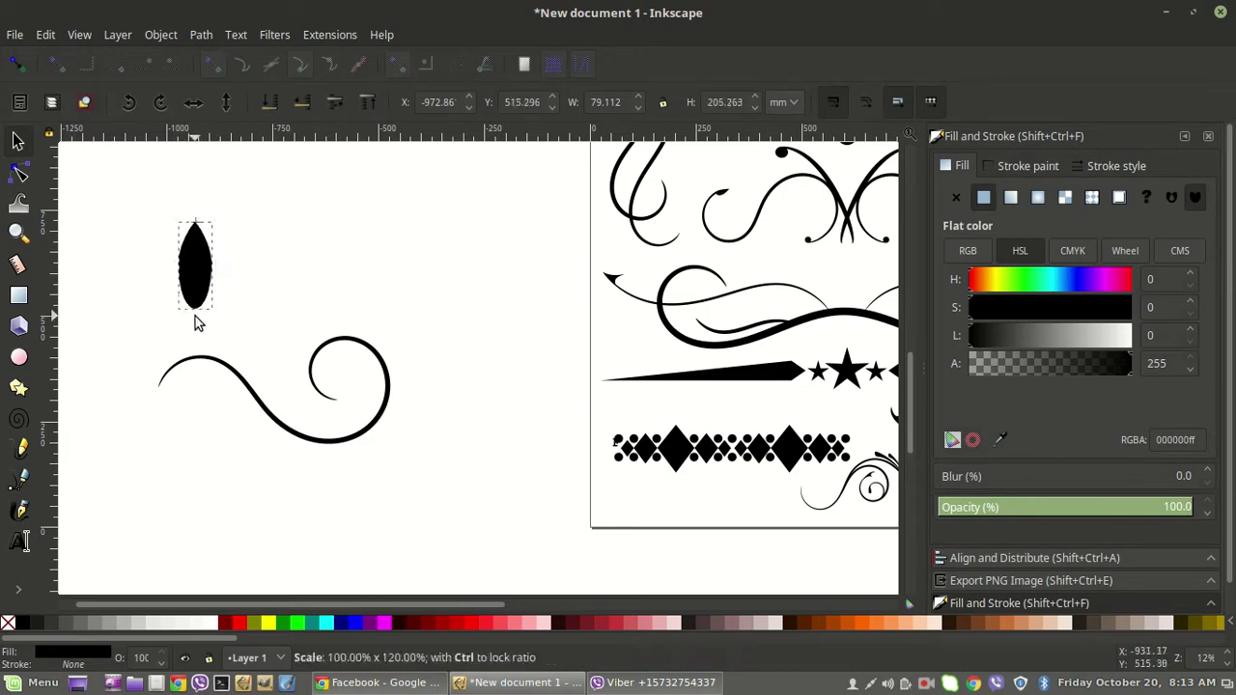
left_click_drag(226, 275, 212, 275)
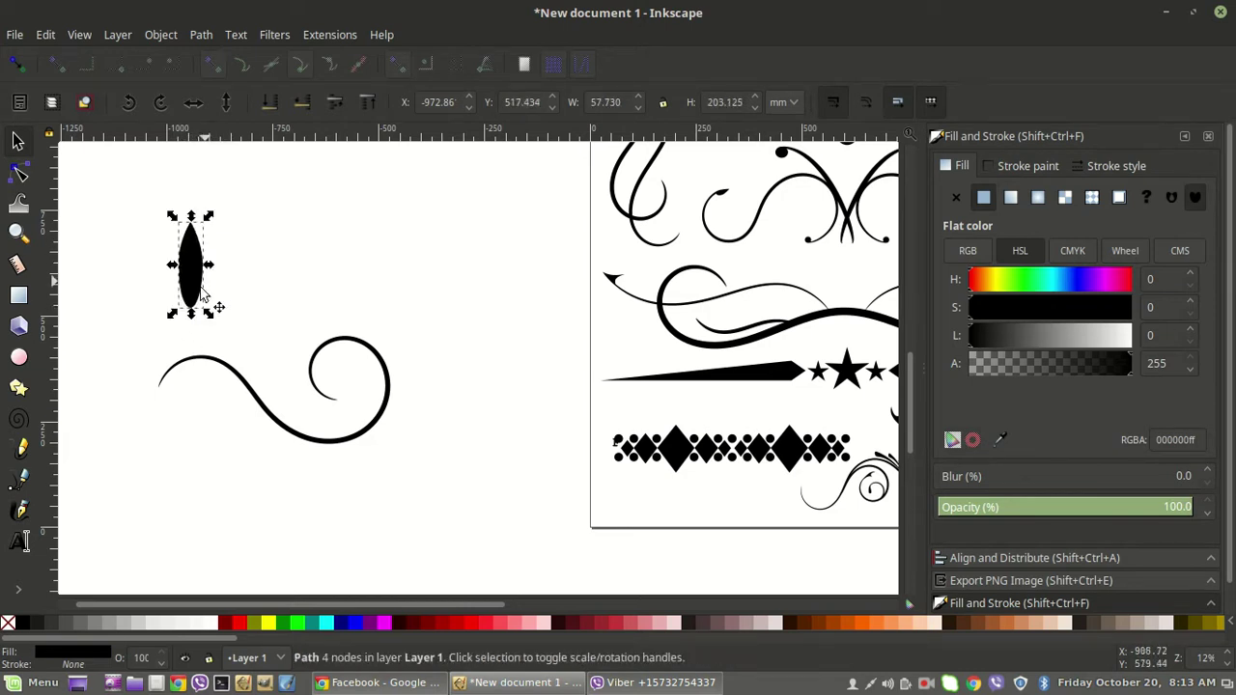
left_click_drag(191, 317, 195, 297)
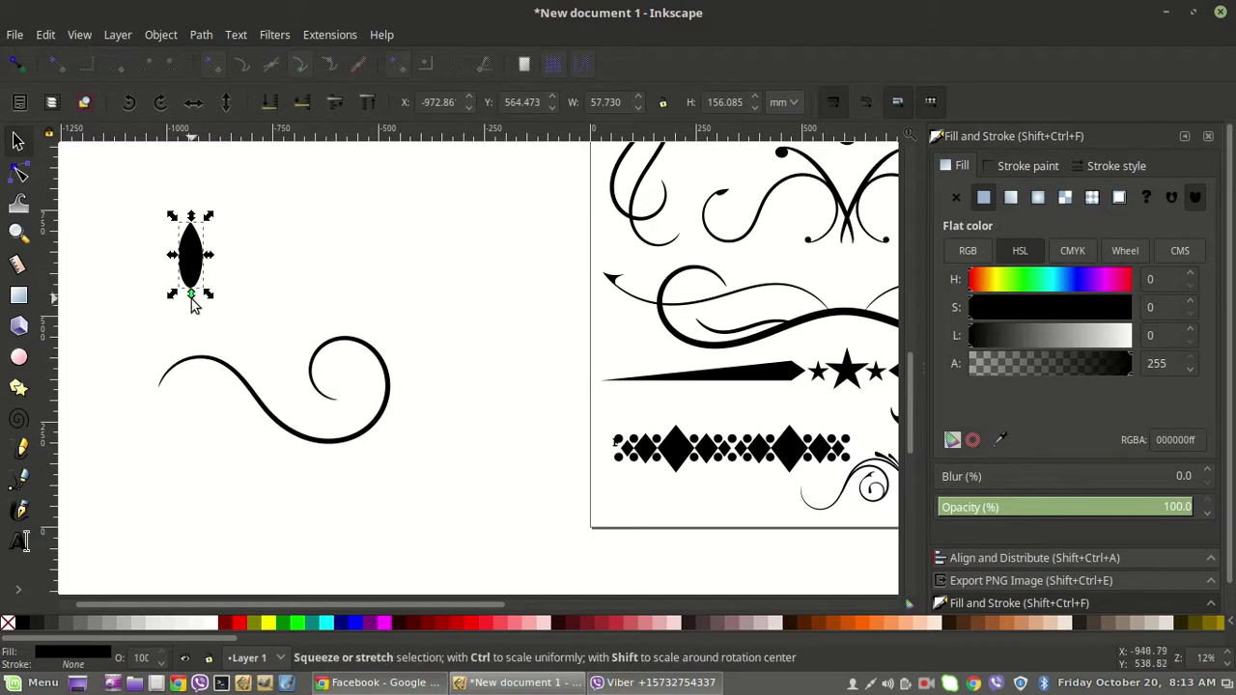
Shrink the leaf, rotate it diagonally and place it at the inner end of the swirl's curl, about 92 × 65 mm overall
left_click_drag(192, 301, 340, 410)
left_click(215, 263)
left_click(241, 411)
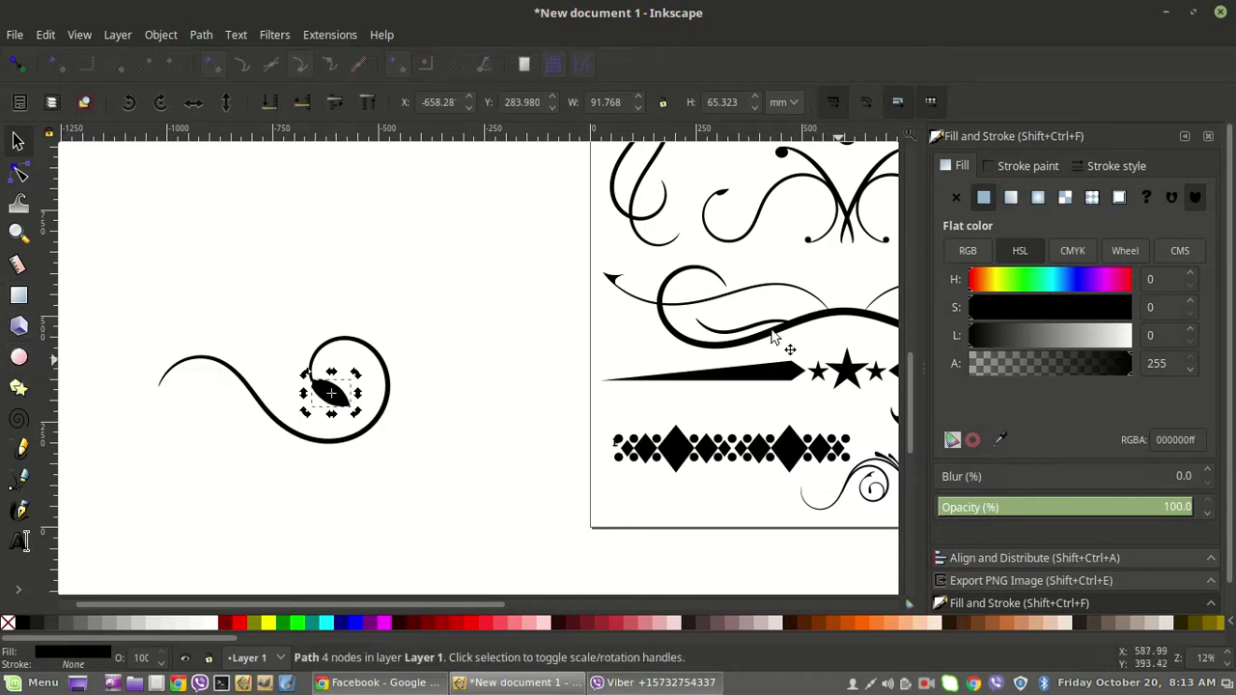
Scale the leaf down to about 64 × 45 mm, seat it on the tip of the curl and check the joint
left_click(329, 388)
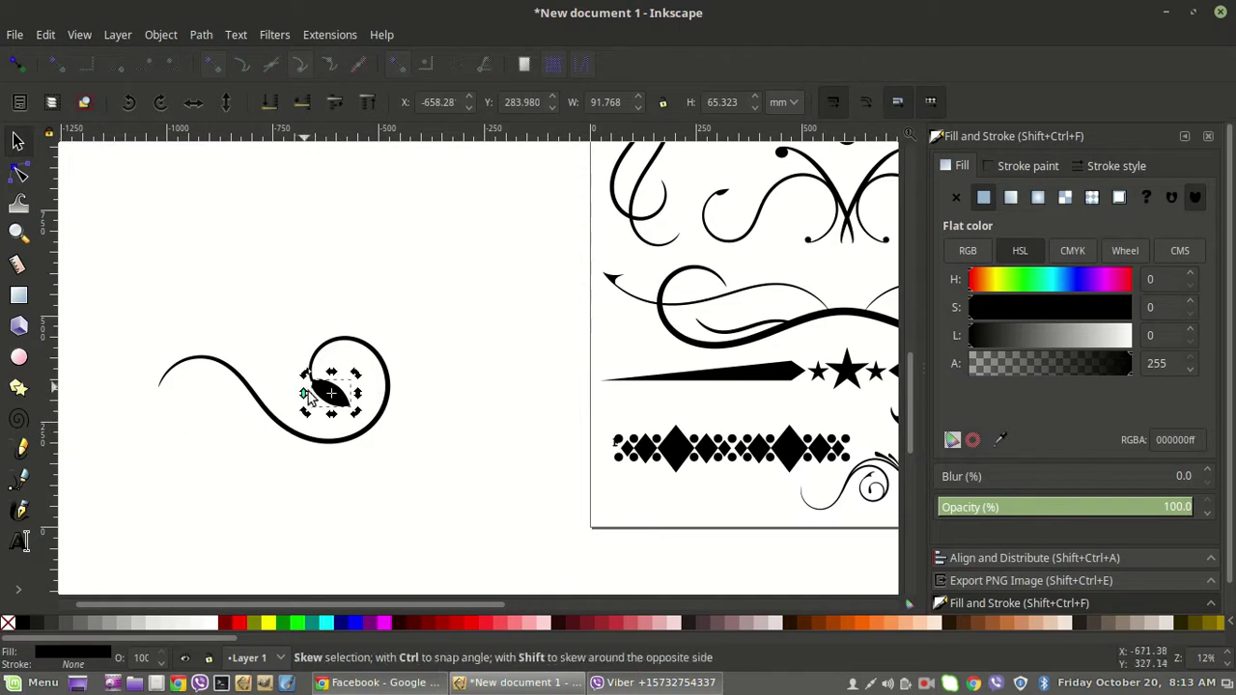
left_click_drag(331, 393, 349, 404)
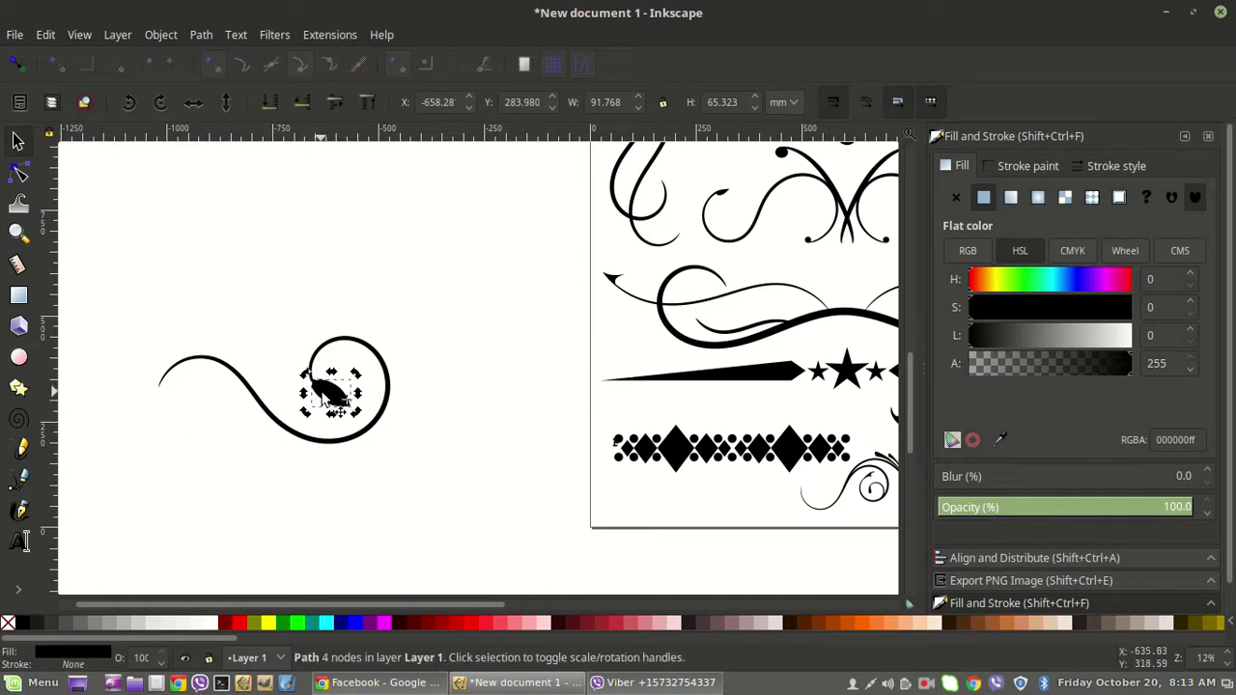
left_click(338, 398)
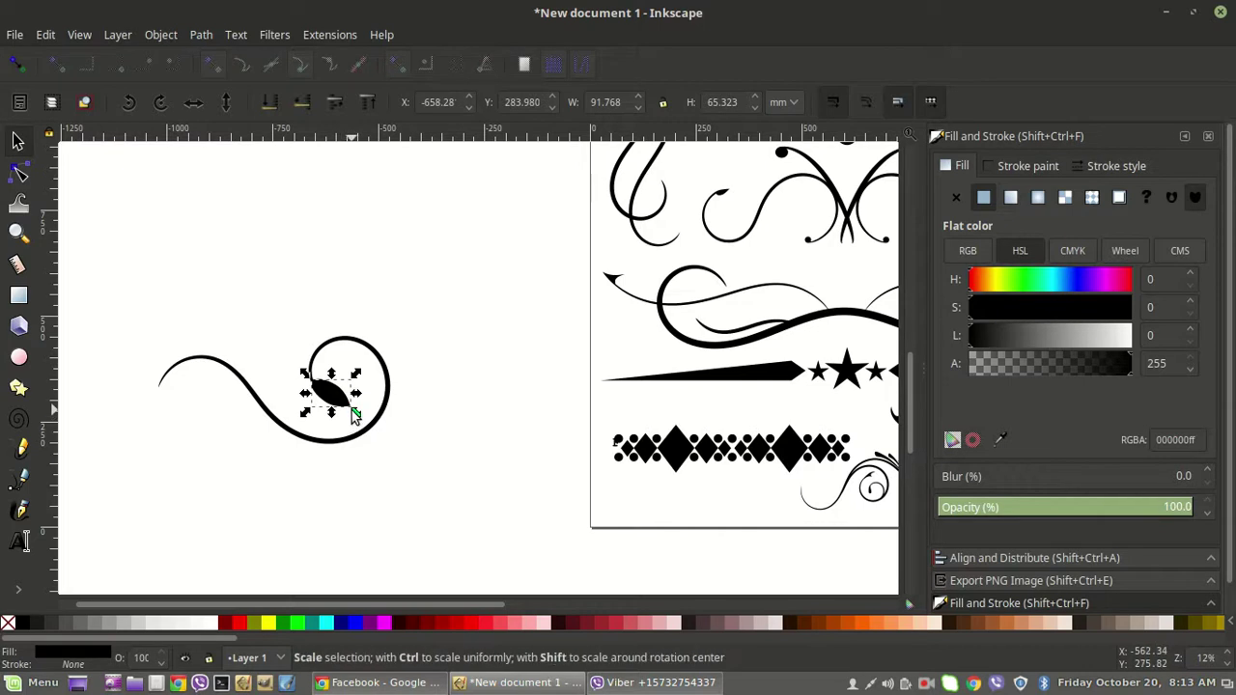
left_click_drag(356, 413, 318, 386)
left_click(338, 412)
left_click(287, 406)
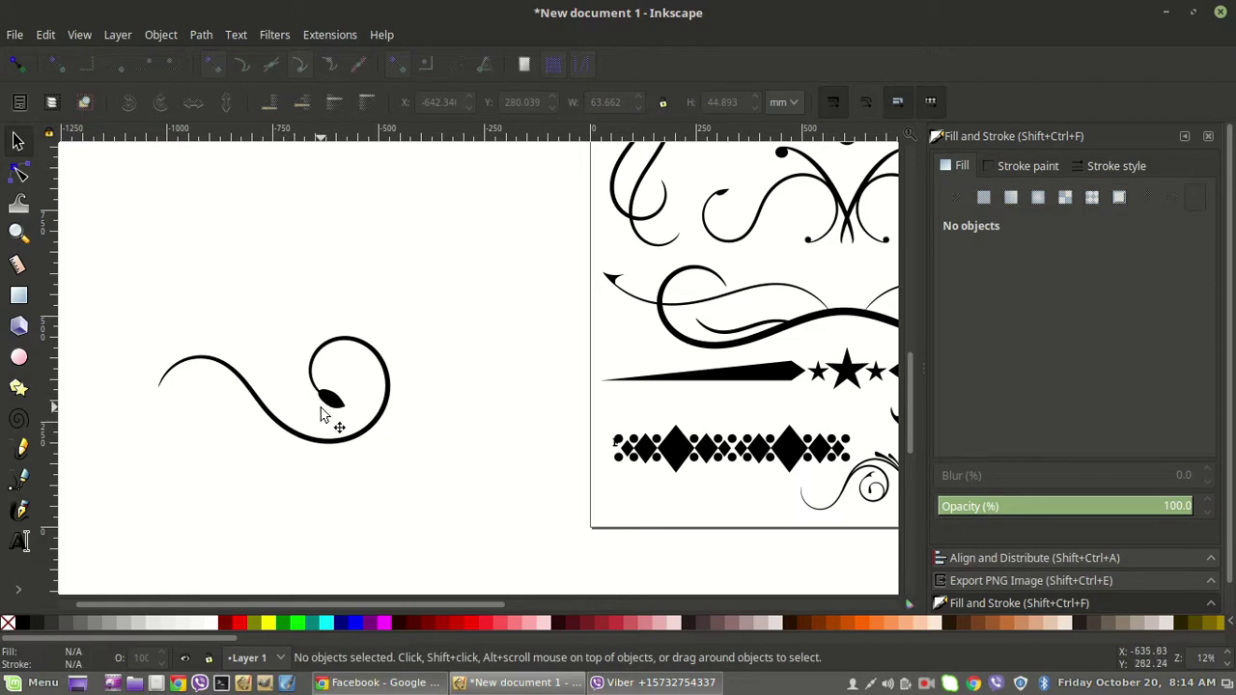
scroll(320, 410, "up", 2, "ctrl")
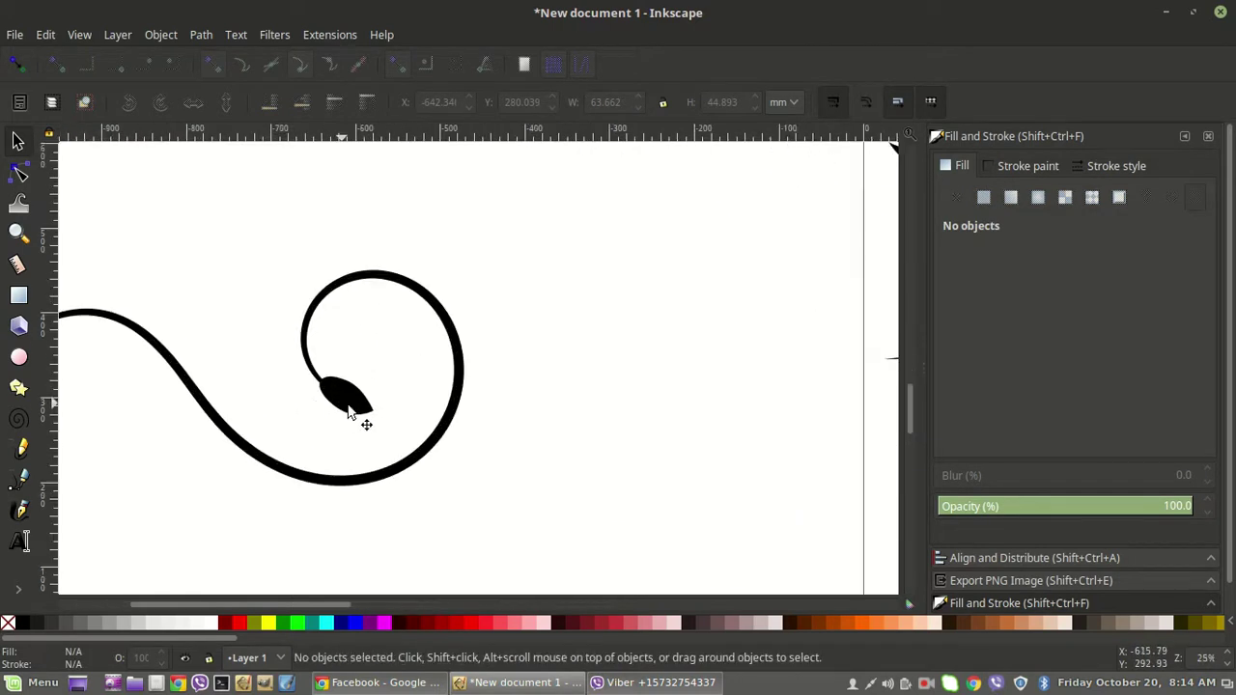
left_click(345, 399)
left_click(589, 378)
scroll(535, 371, "down", 3, "ctrl")
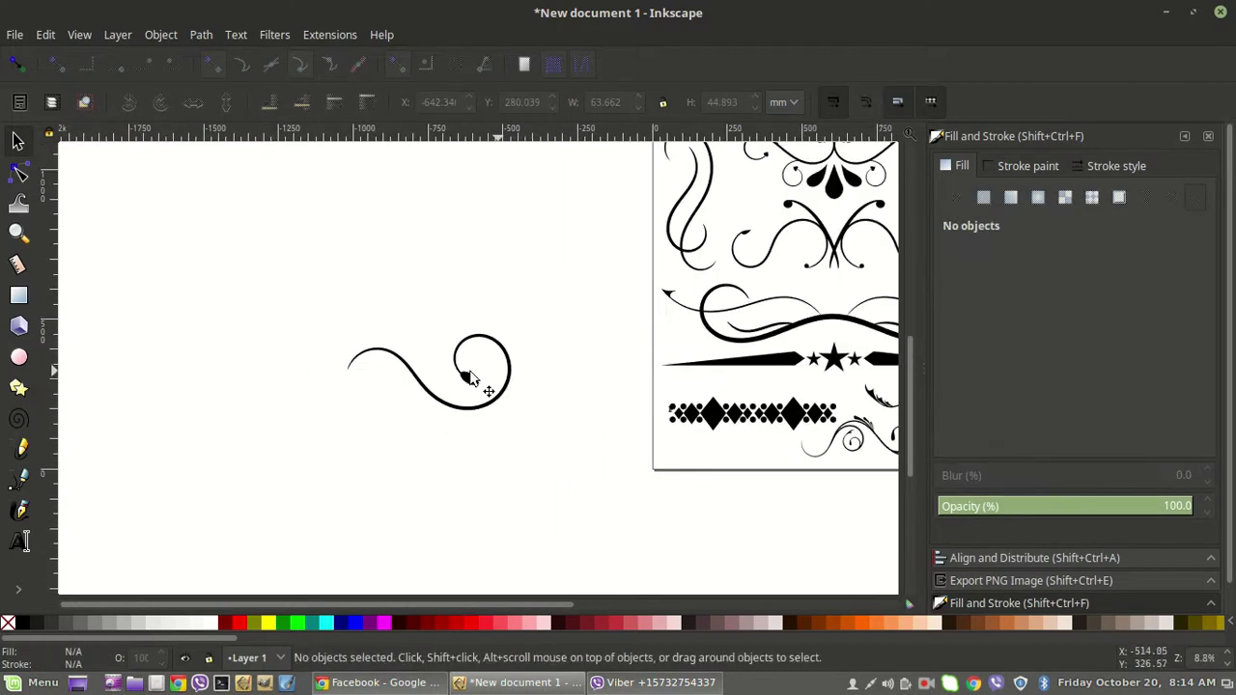
Merge the swirl and its leaf into a single path with Union
left_click_drag(312, 295, 544, 441)
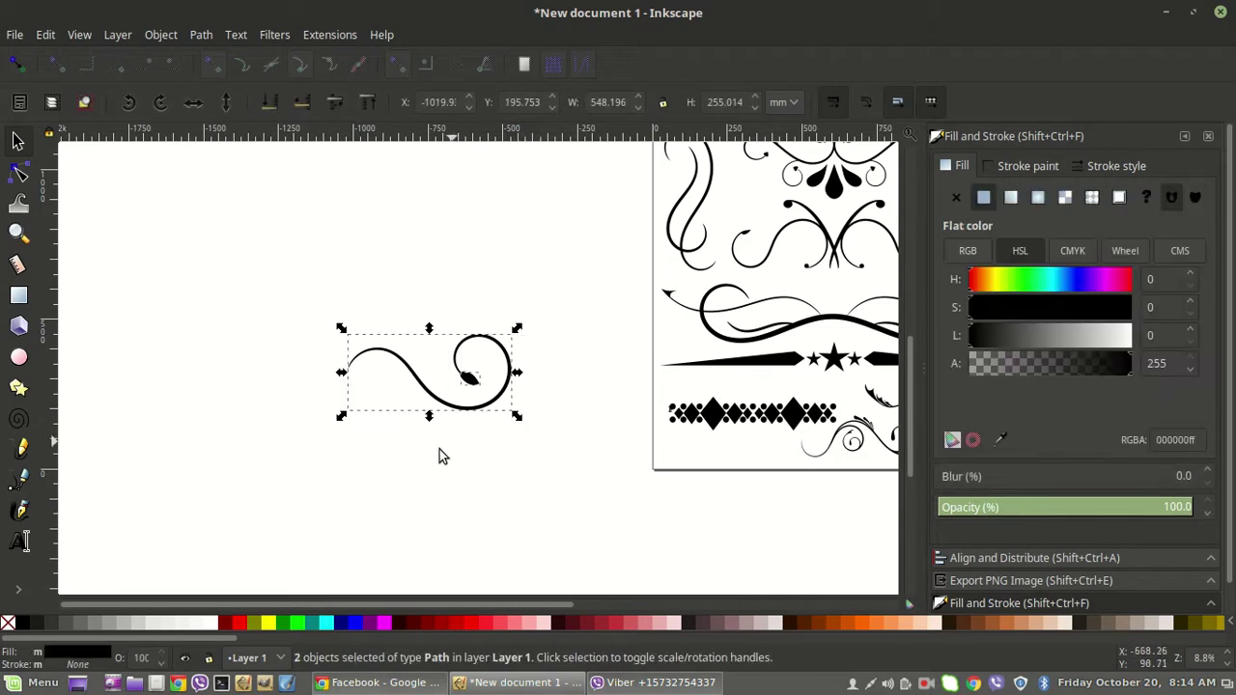
left_click(200, 36)
left_click(235, 154)
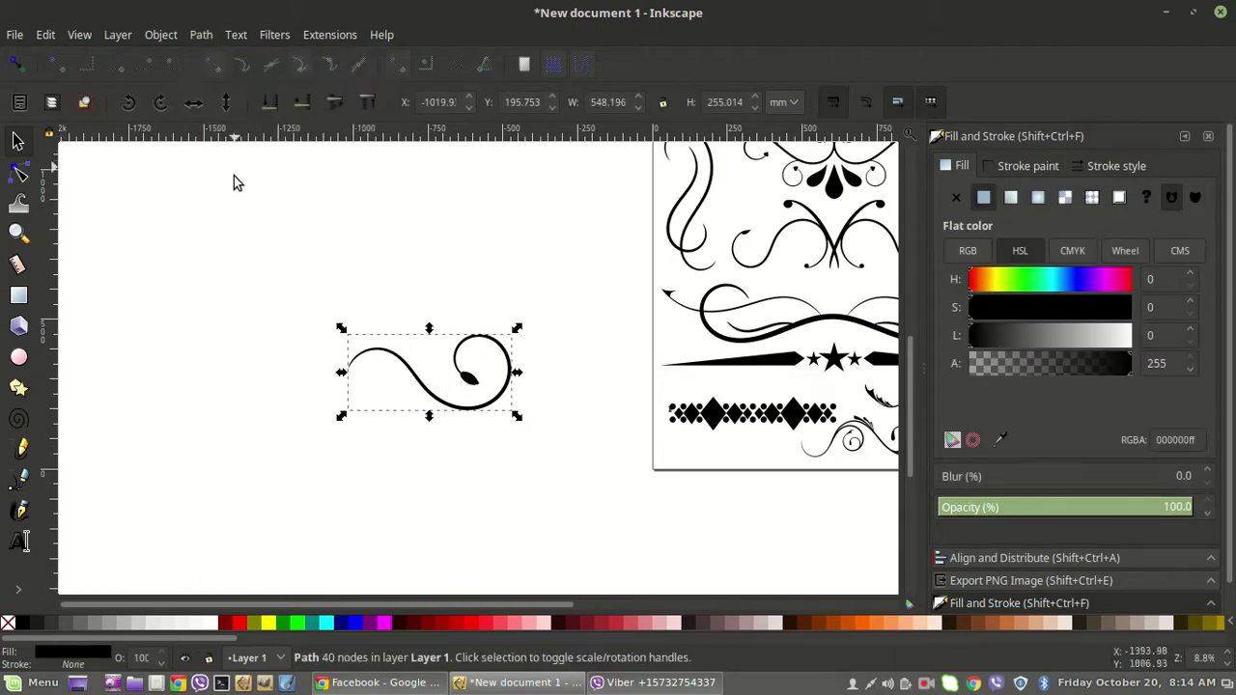
Move the leaf-tipped swirl farther away from the page, enlarge it to about 669 × 311 mm and inspect its nodes
left_click(470, 394)
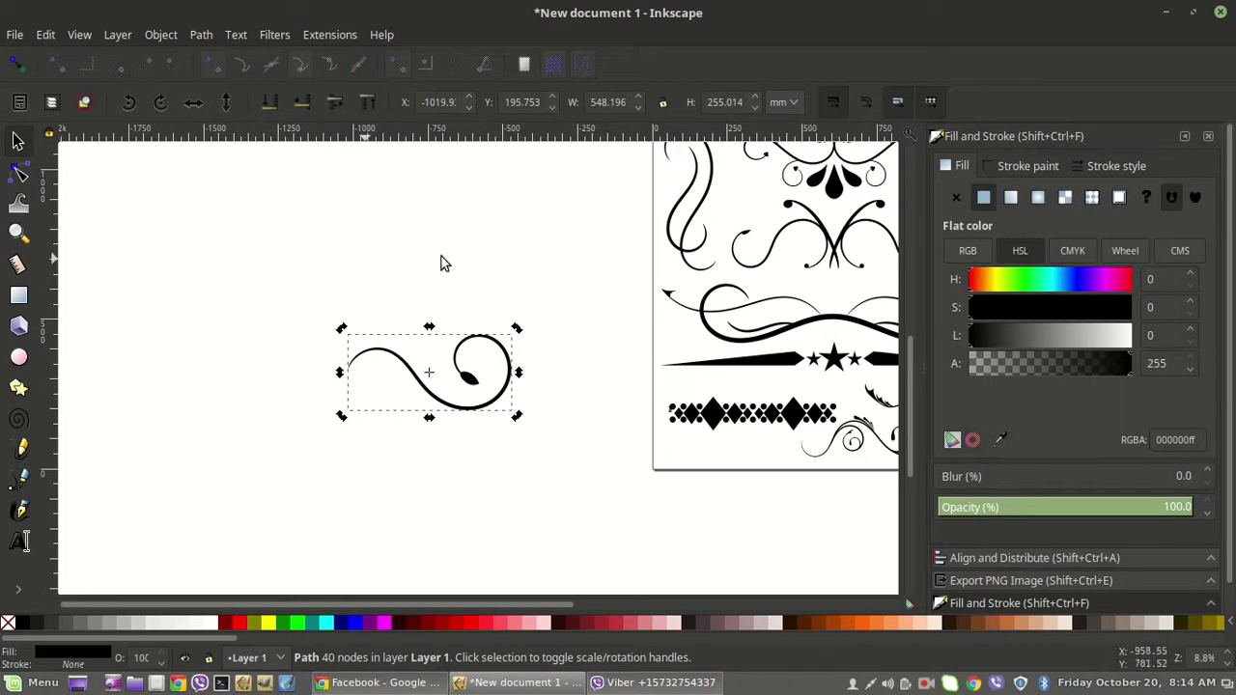
left_click_drag(499, 425, 422, 381)
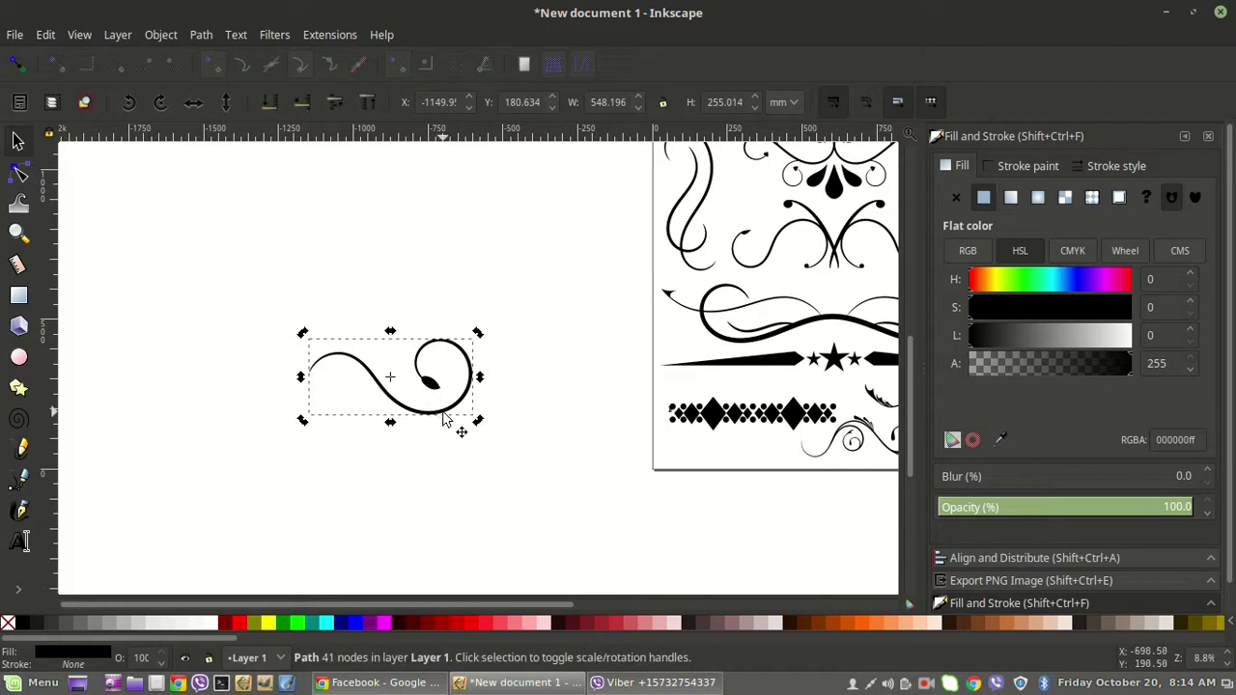
left_click(440, 414)
left_click_drag(480, 428, 500, 445)
left_click(338, 365)
left_click(18, 171)
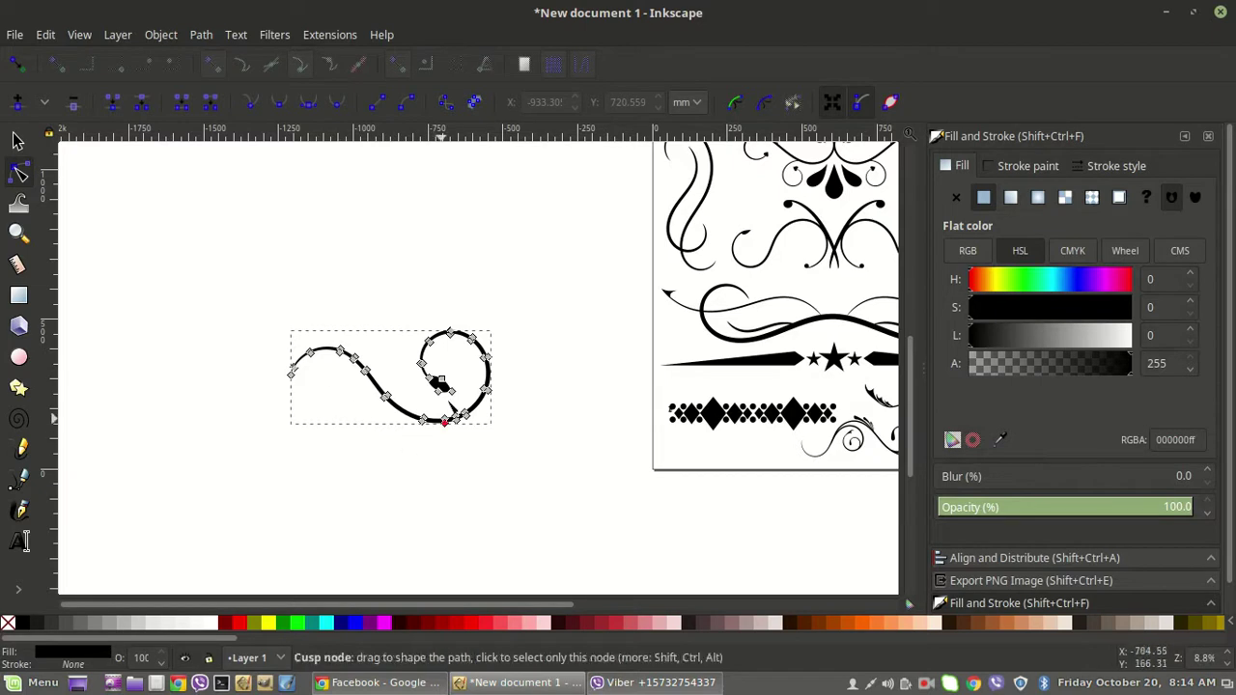
left_click(16, 141)
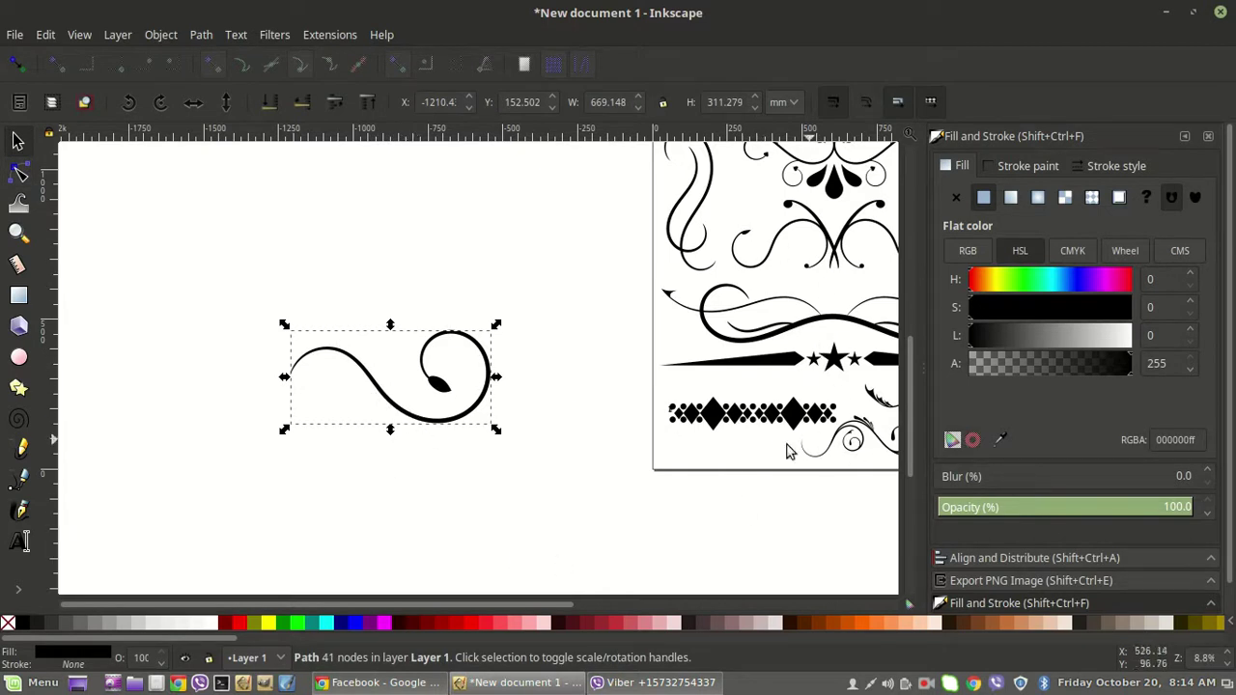
Duplicate the swirl, flip the copy horizontally and shift it left until the two thin tails cross at the centre
left_click(417, 419)
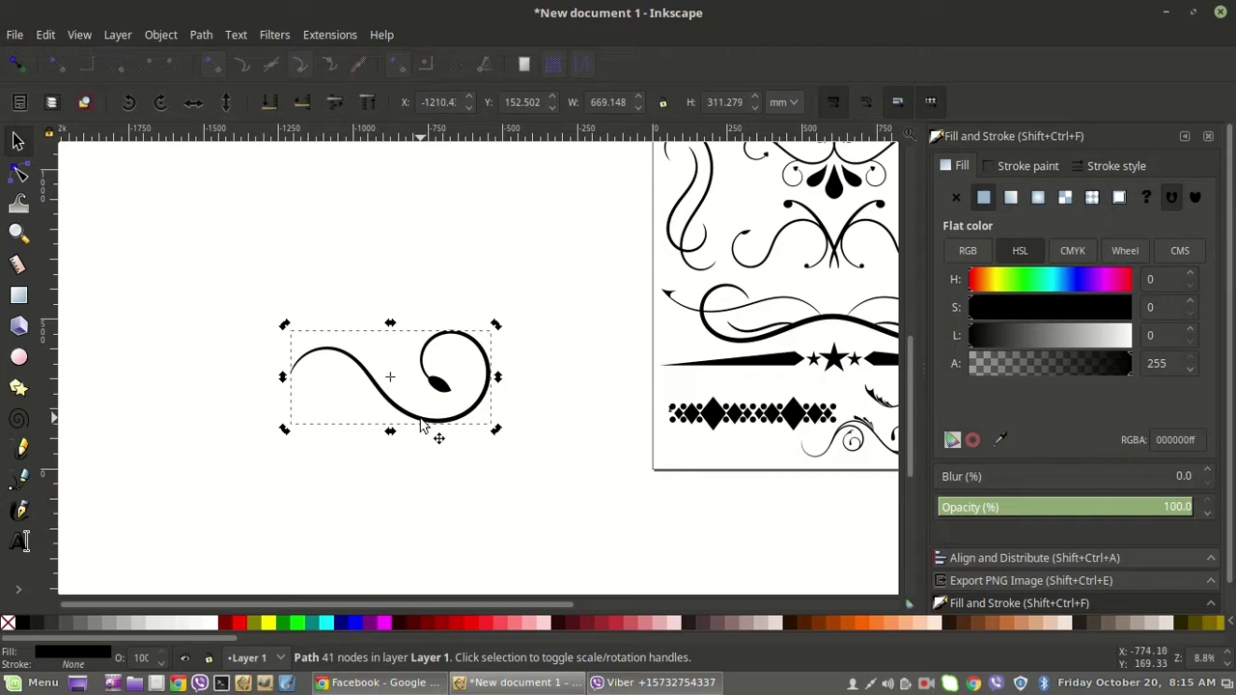
right_click(422, 422)
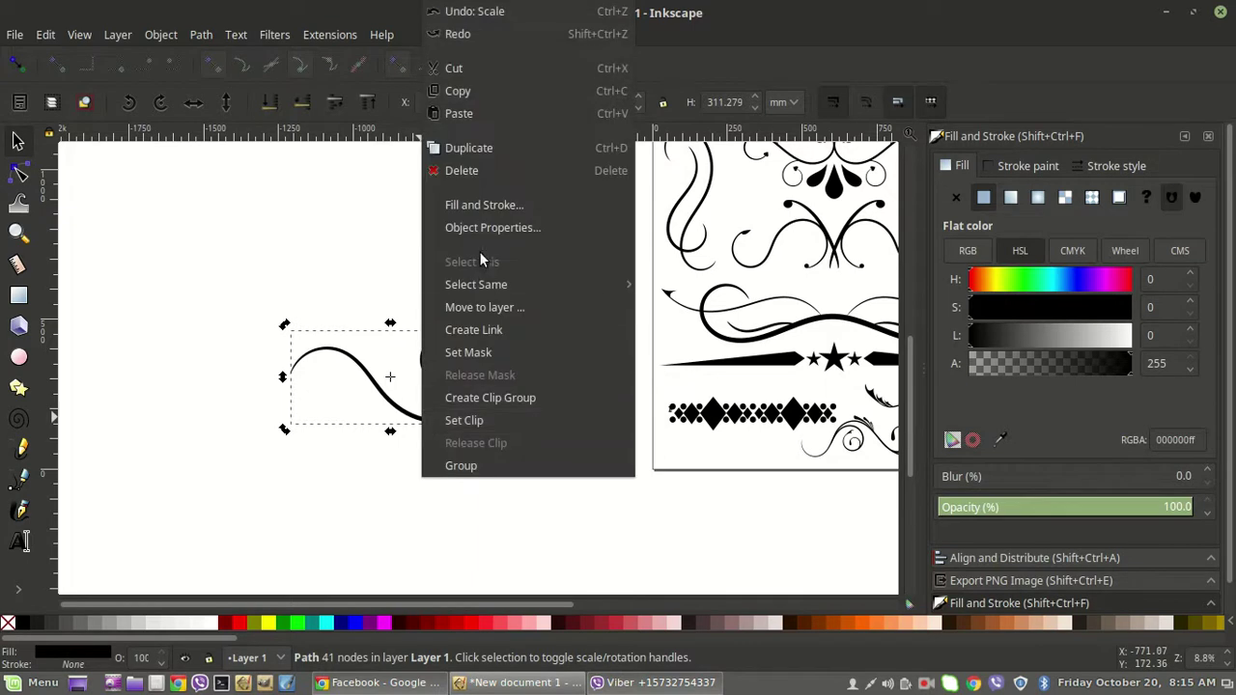
left_click(480, 147)
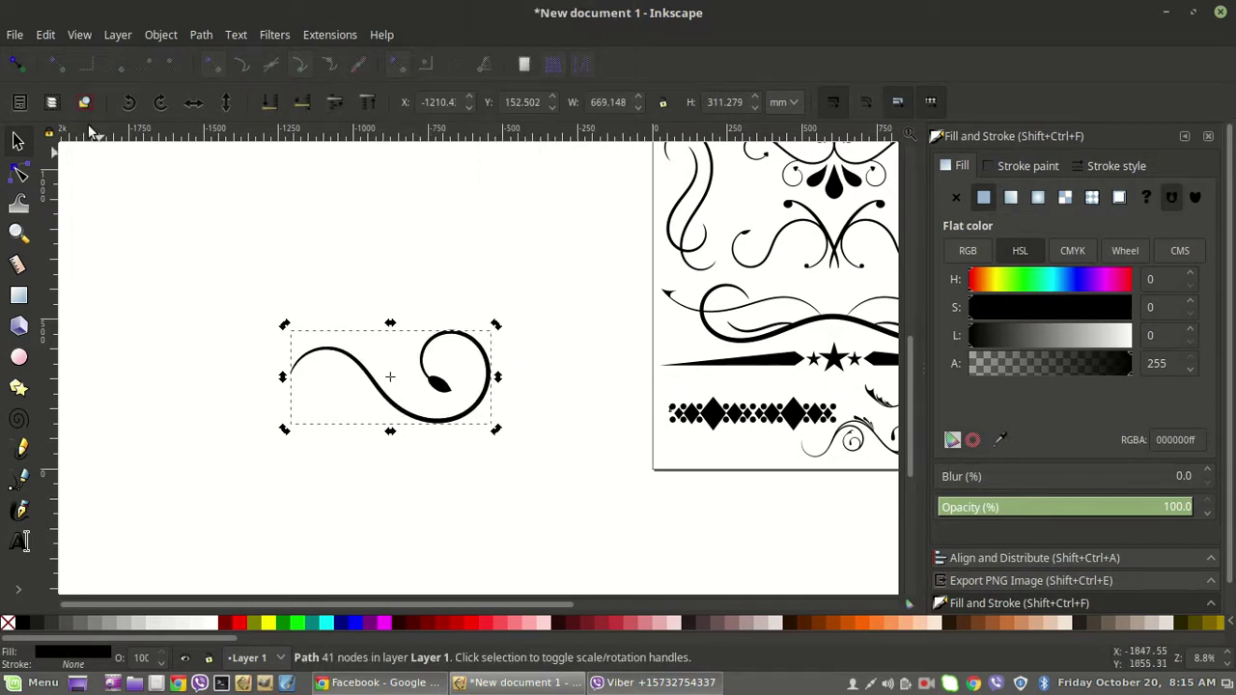
left_click(194, 102)
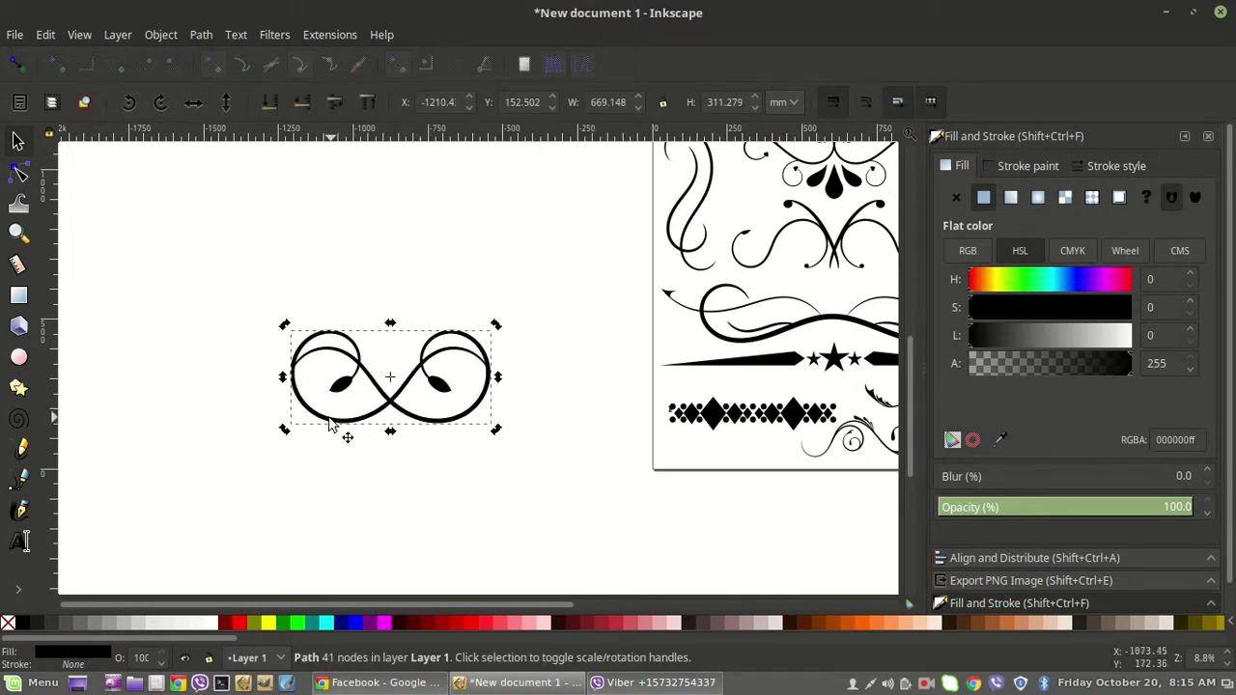
key("ctrl")
left_click_drag(331, 426, 205, 425)
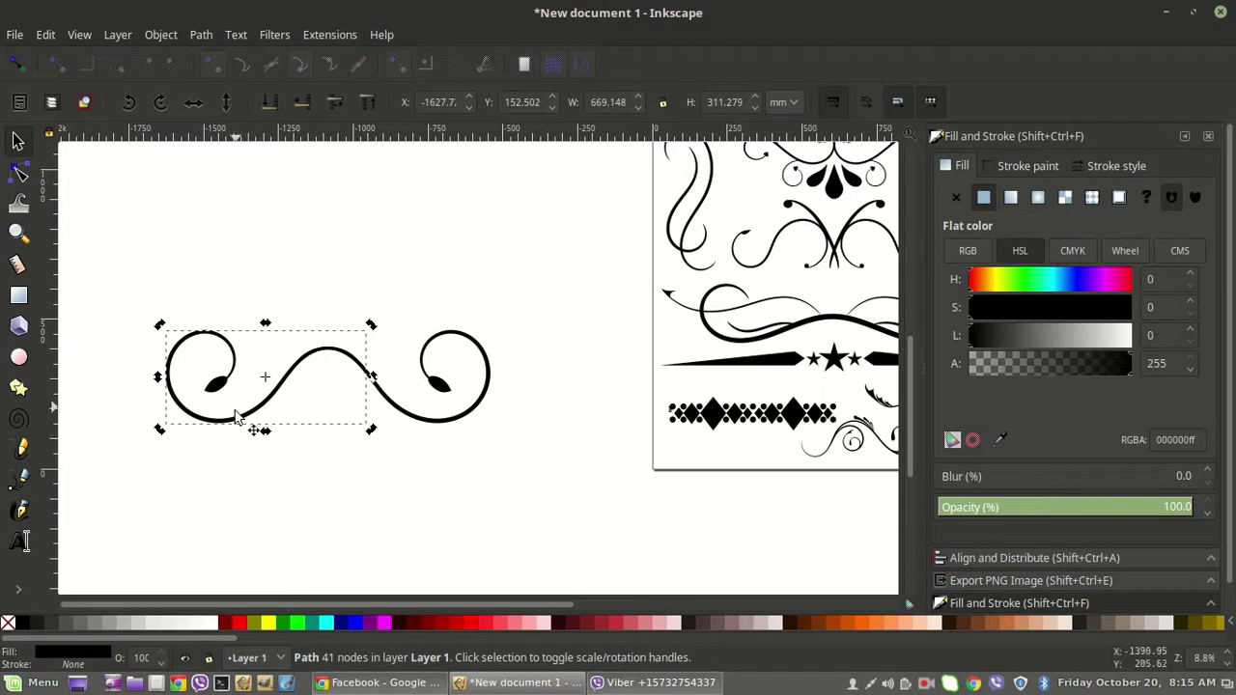
left_click_drag(229, 422, 270, 430)
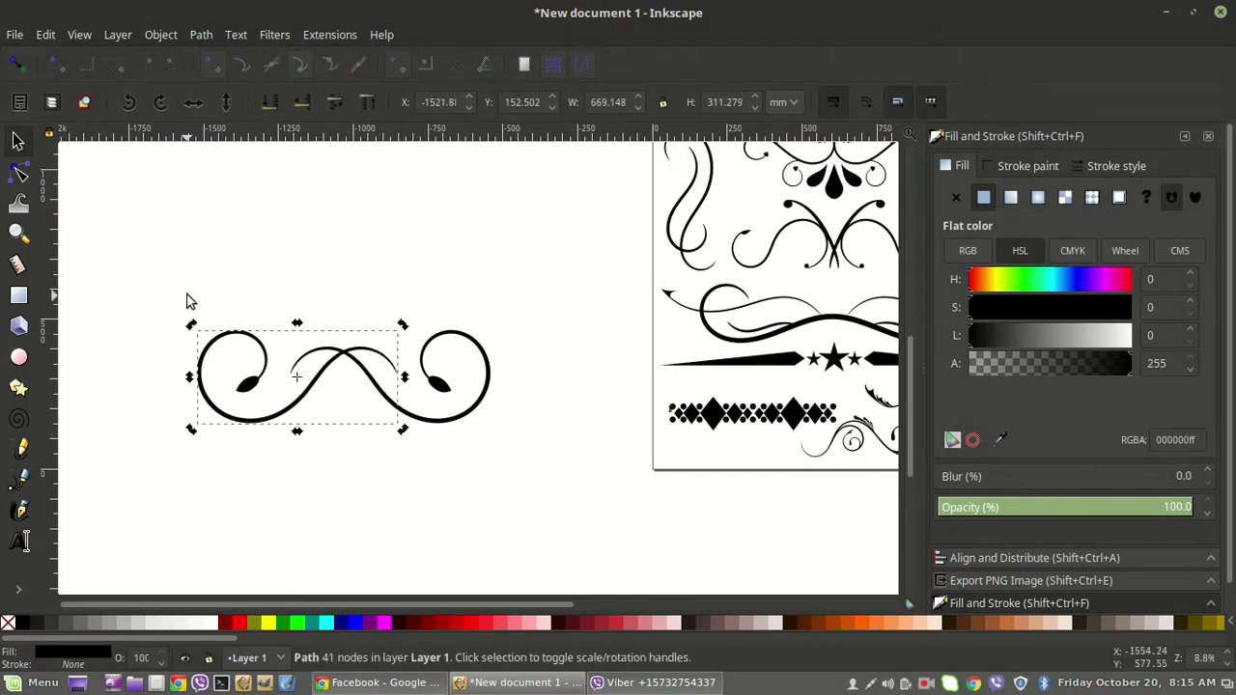
Unite the two mirrored swirls into one path
left_click_drag(162, 266, 545, 501)
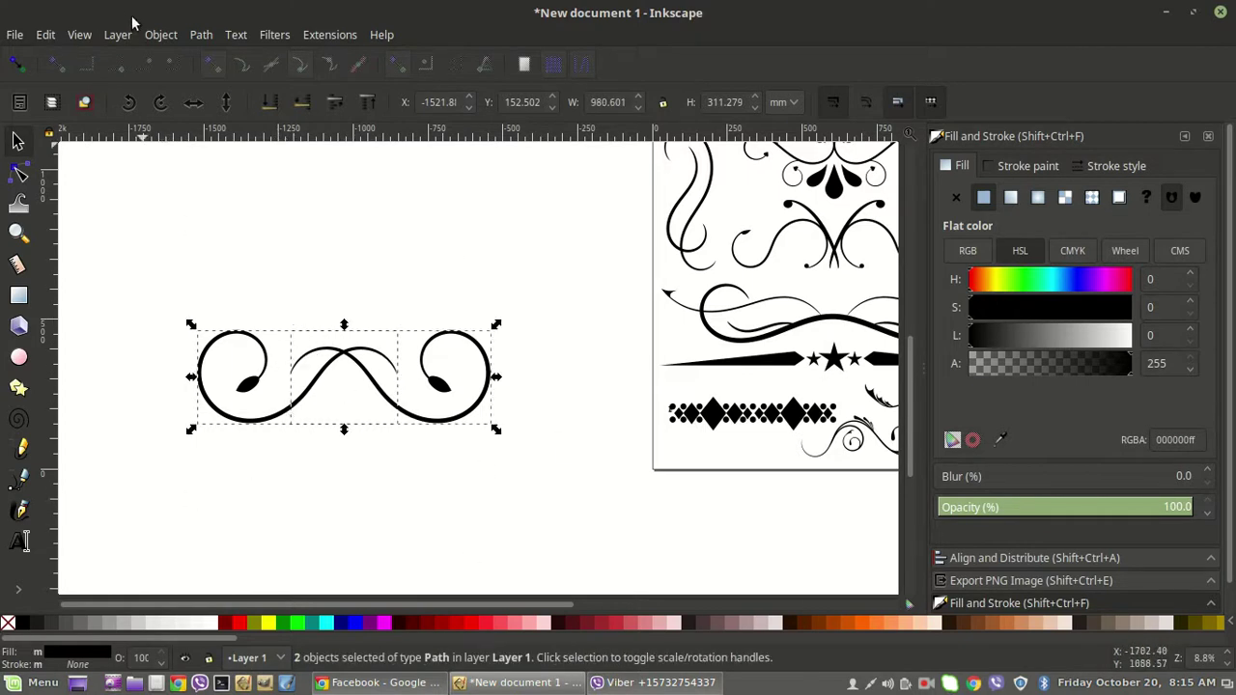
left_click(201, 33)
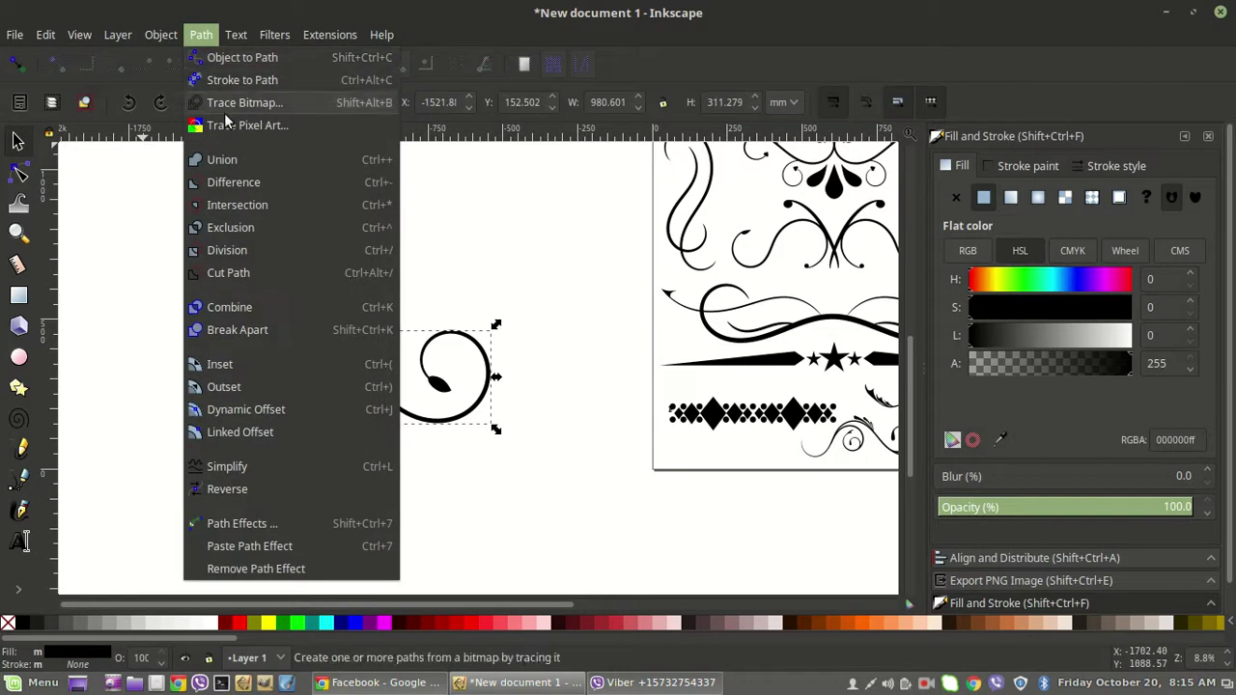
left_click(218, 157)
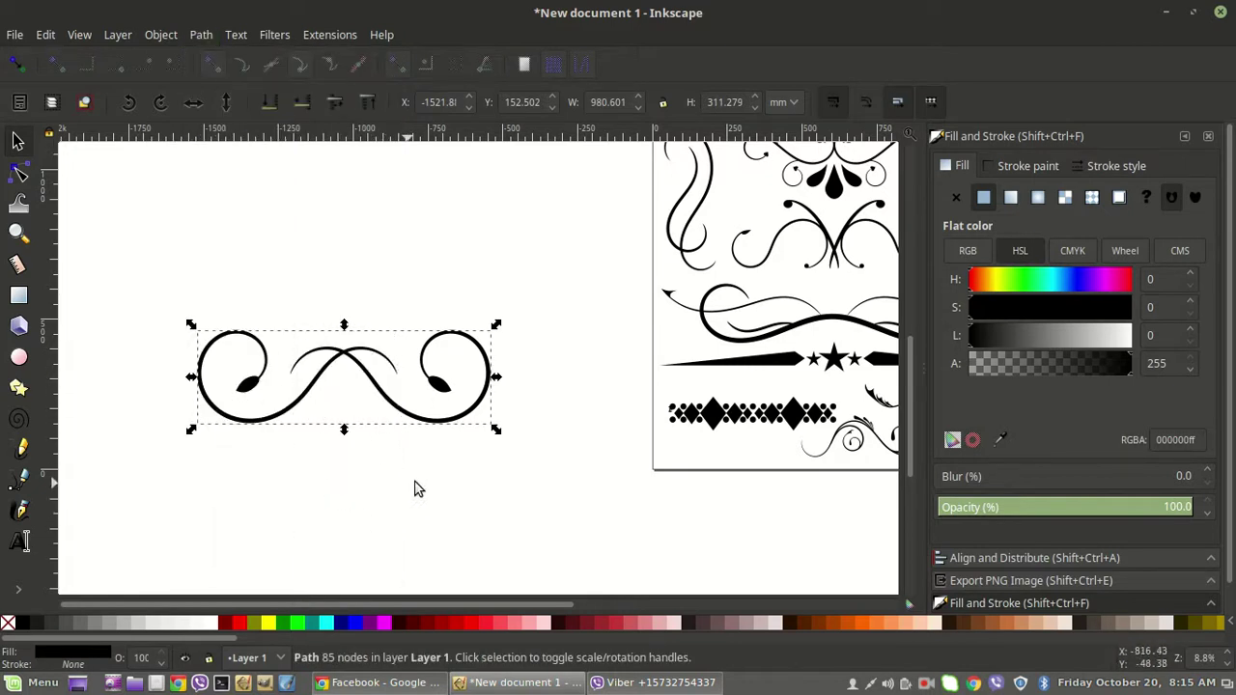
Flatten and widen the combined flourish to about 1428 × 224 mm
left_click_drag(344, 325, 343, 344)
left_click(344, 350)
left_click(495, 390)
left_click_drag(495, 390, 632, 392)
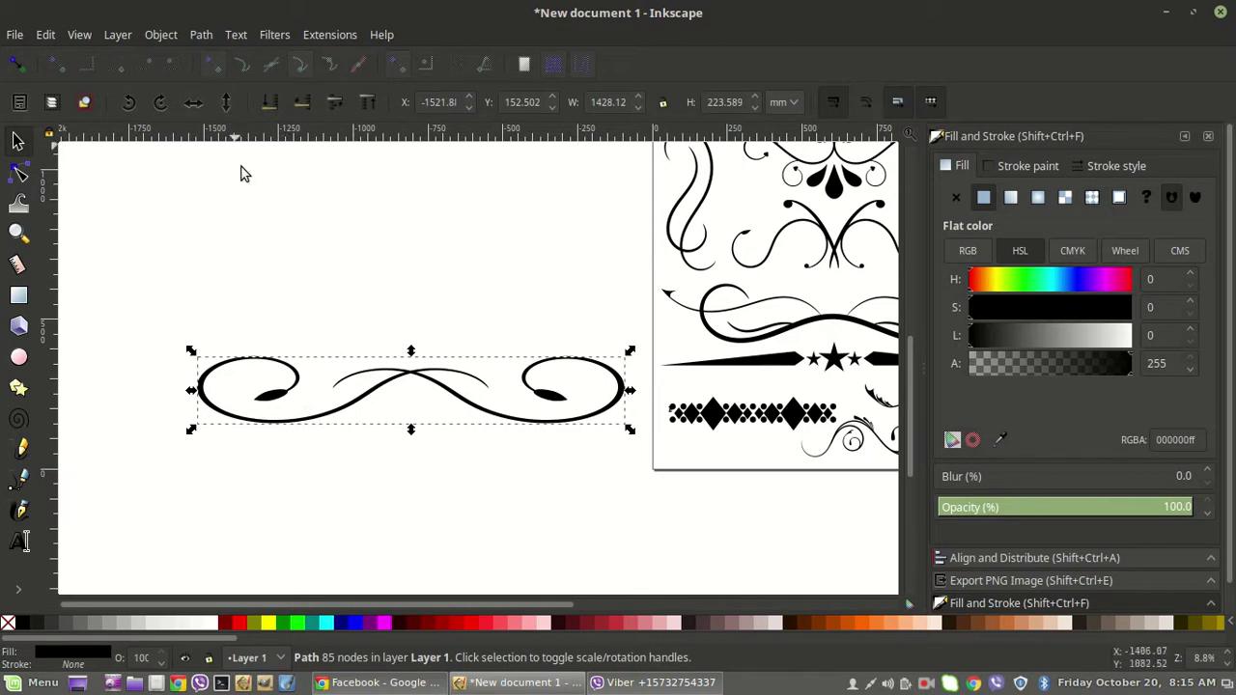
Flip the flourish vertically and move it left, away from the page edge
left_click(226, 101)
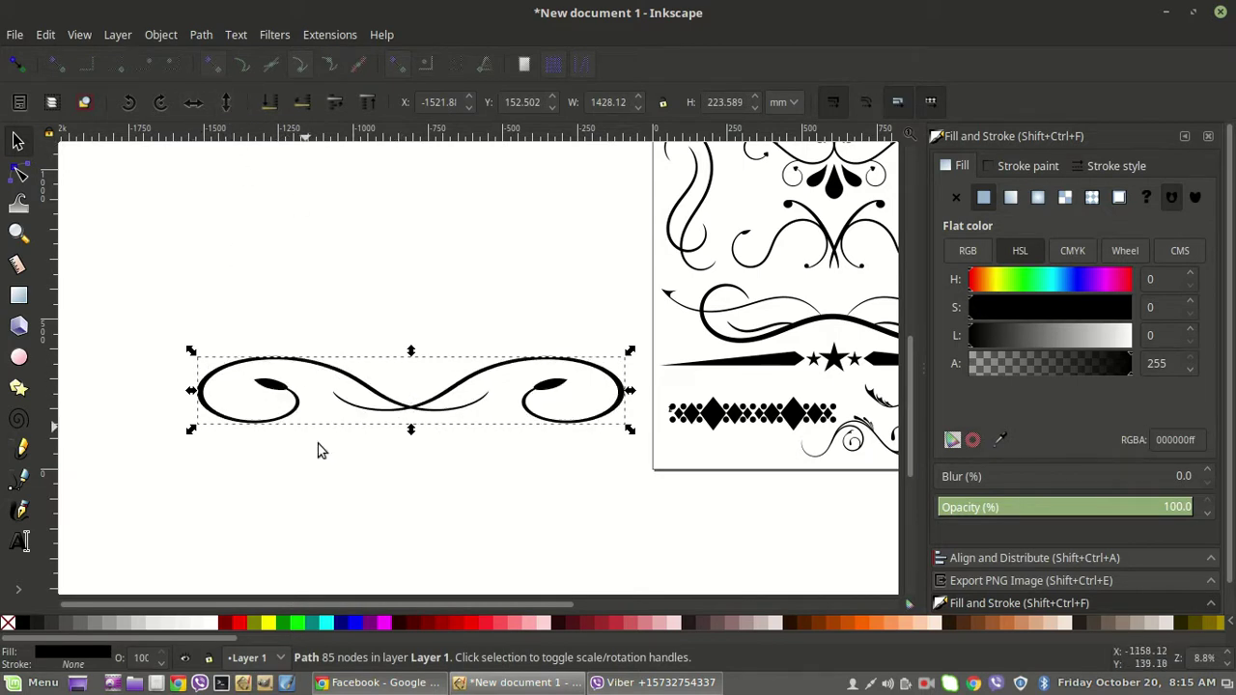
left_click_drag(398, 408, 288, 413)
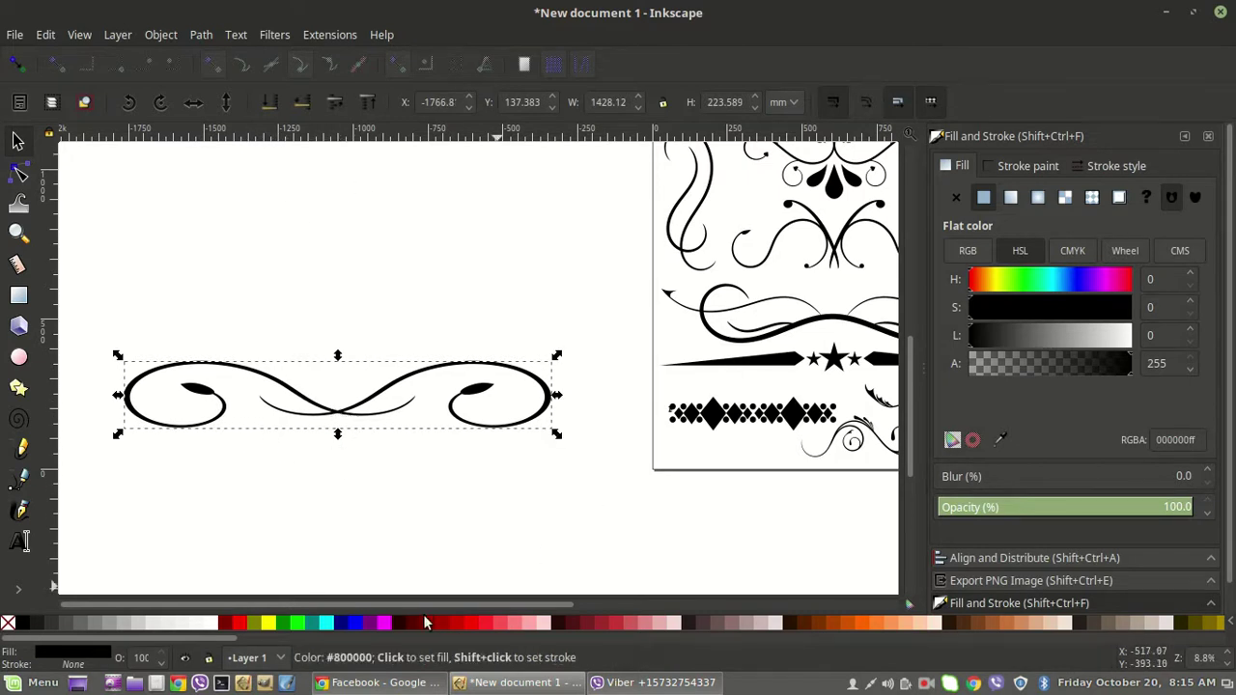
mouse_move(416, 605)
left_mouse_down()
mouse_move(504, 601)
mouse_move(415, 593)
left_mouse_up()
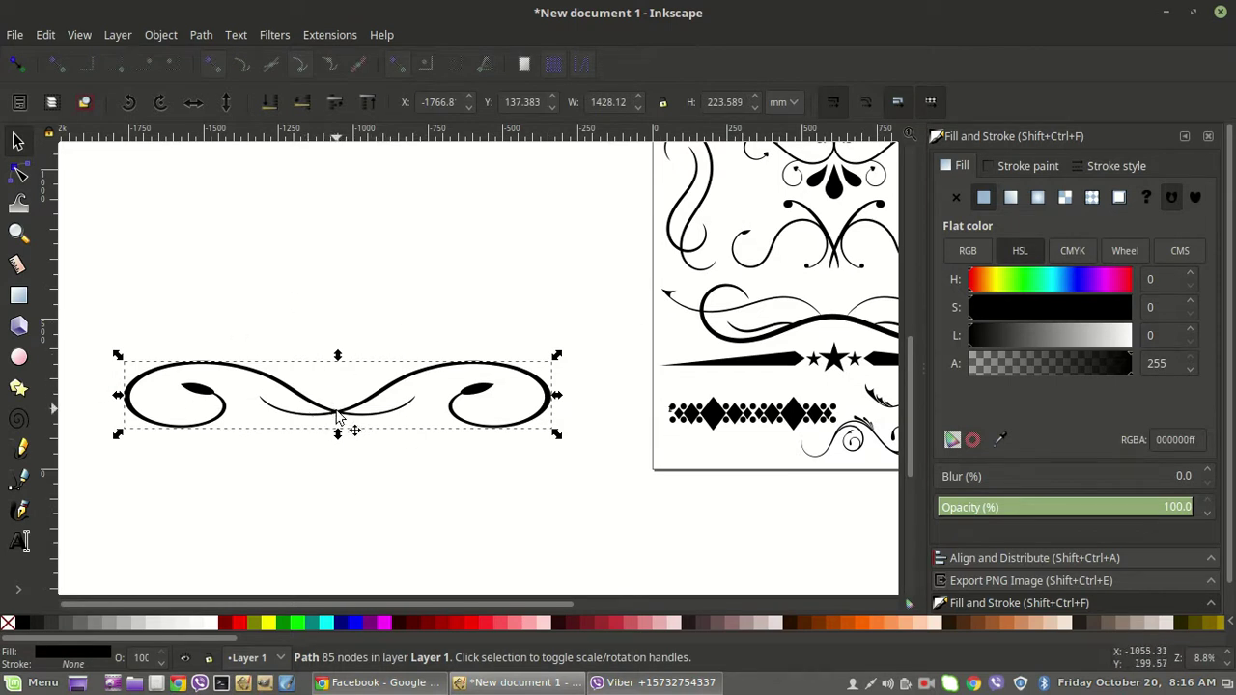
Delete the merged swirl flourish lying outside the page
key("Delete")
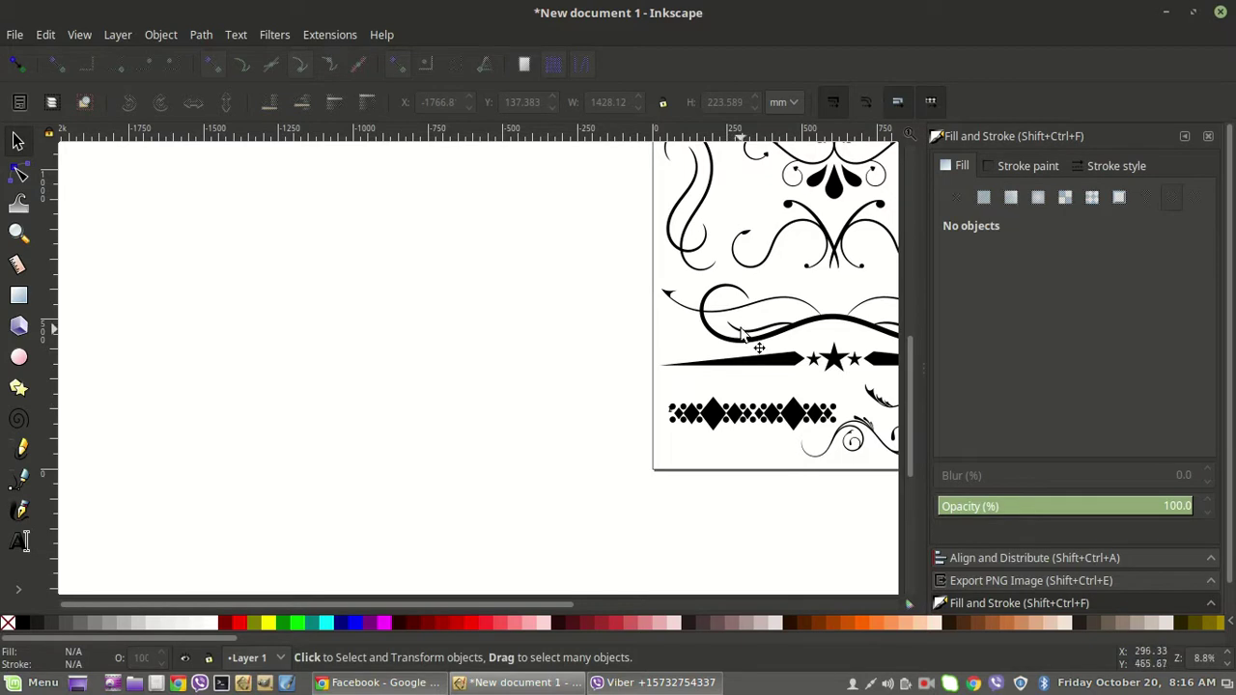
Reposition the star divider between the large swirl flourish and the diamond border, at about X 21.8, Y 309.6 mm
left_click_drag(449, 605, 654, 607)
left_click(502, 363)
mouse_move(539, 366)
left_mouse_down()
mouse_move(311, 375)
mouse_move(535, 373)
left_mouse_up()
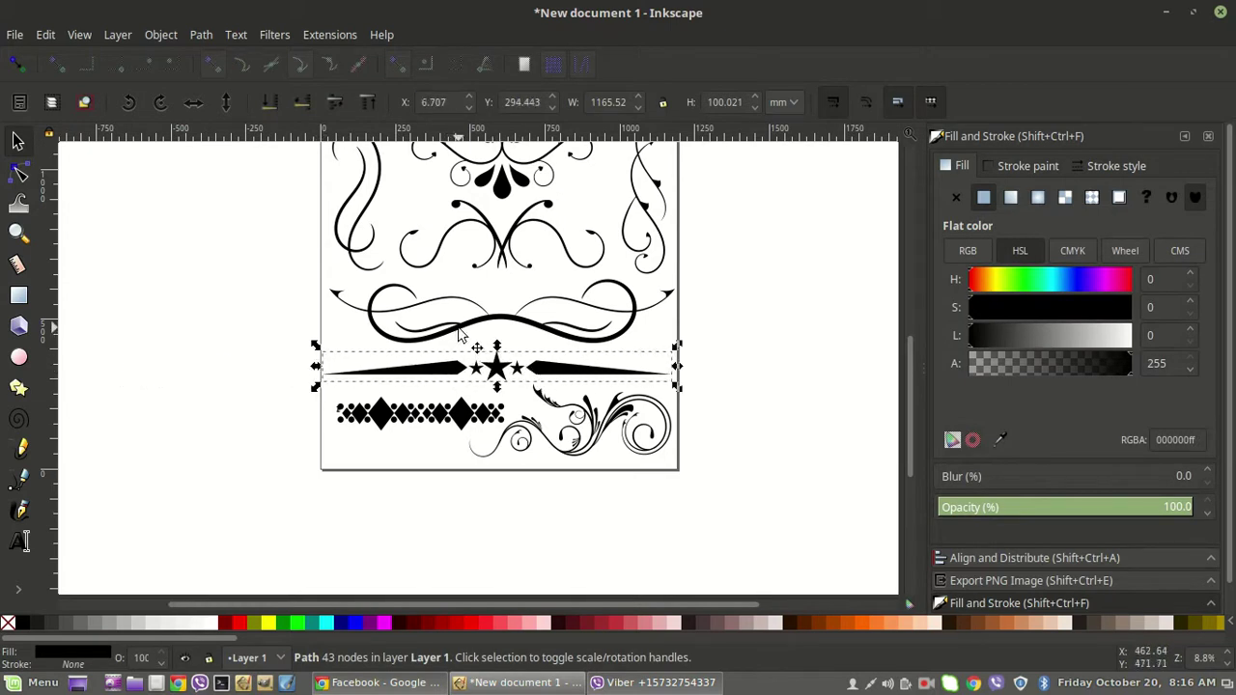
scroll(460, 334, "up", 3)
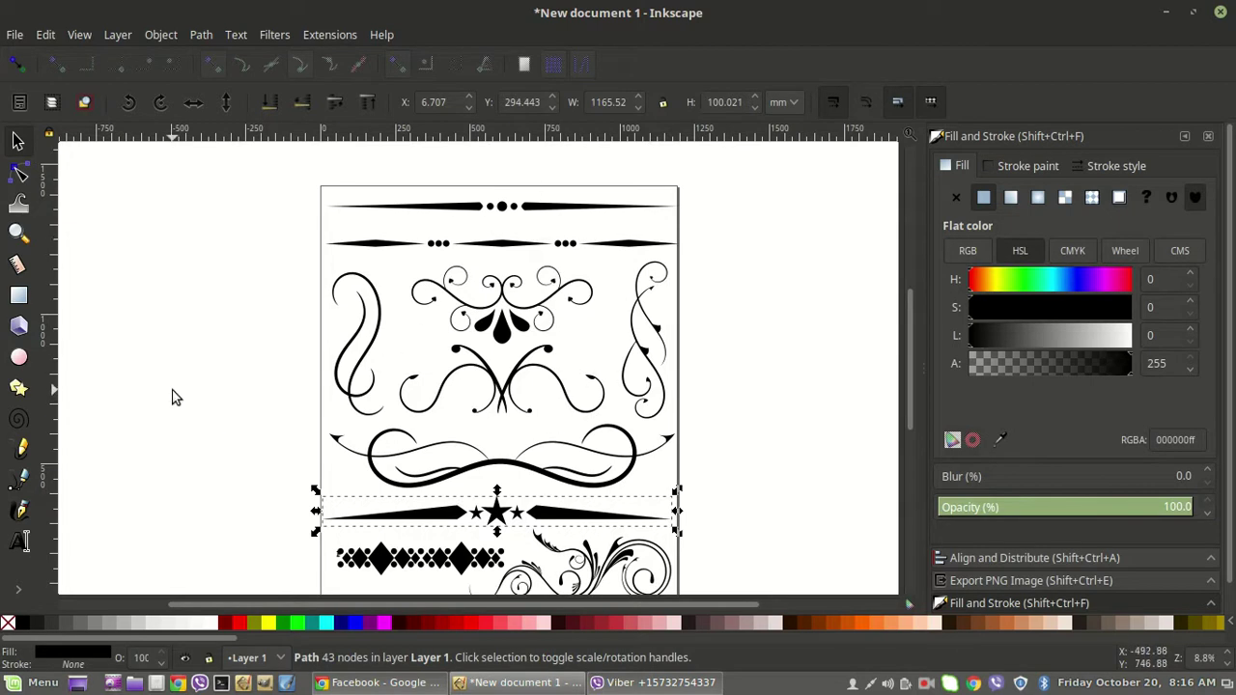
scroll(520, 390, "down", 3)
scroll(515, 390, "up", 3)
scroll(422, 358, "down", 1)
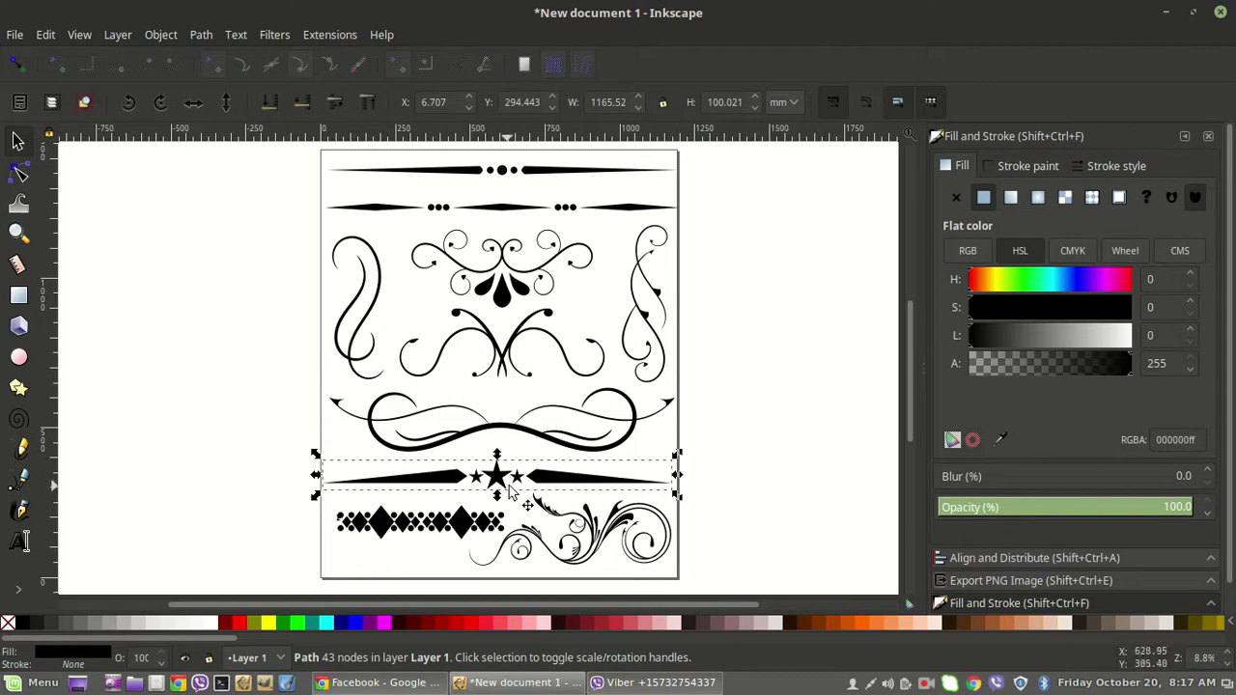
left_click_drag(505, 482, 509, 479)
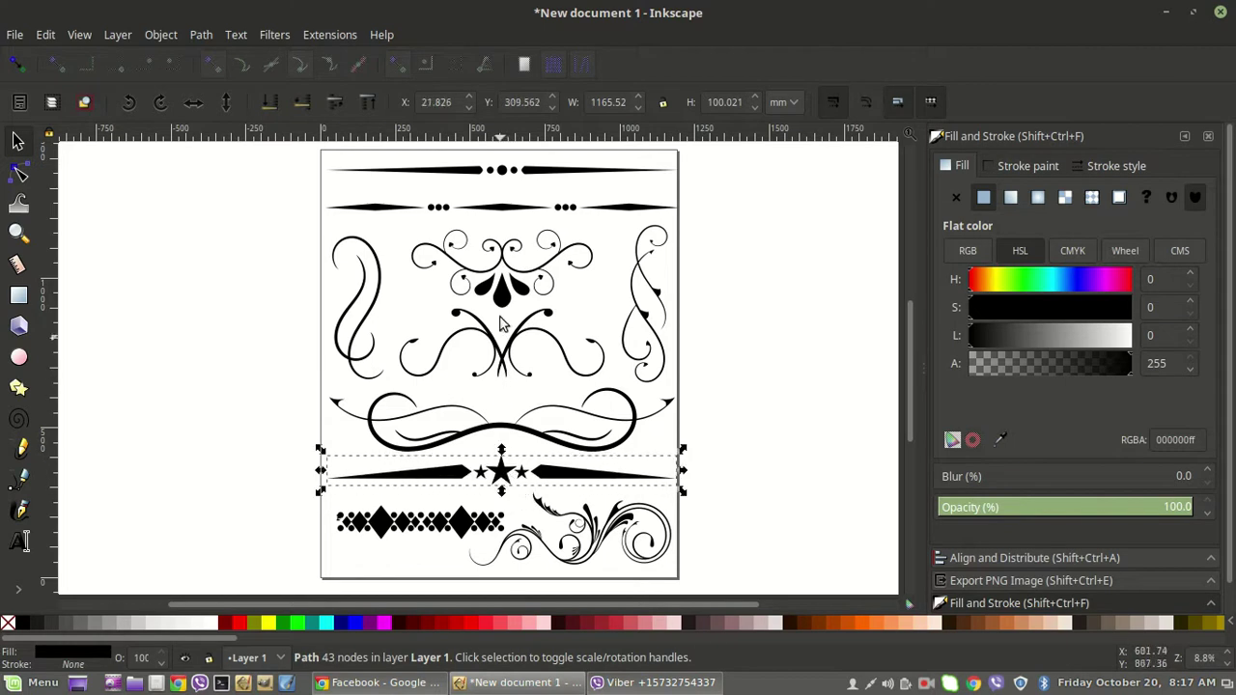
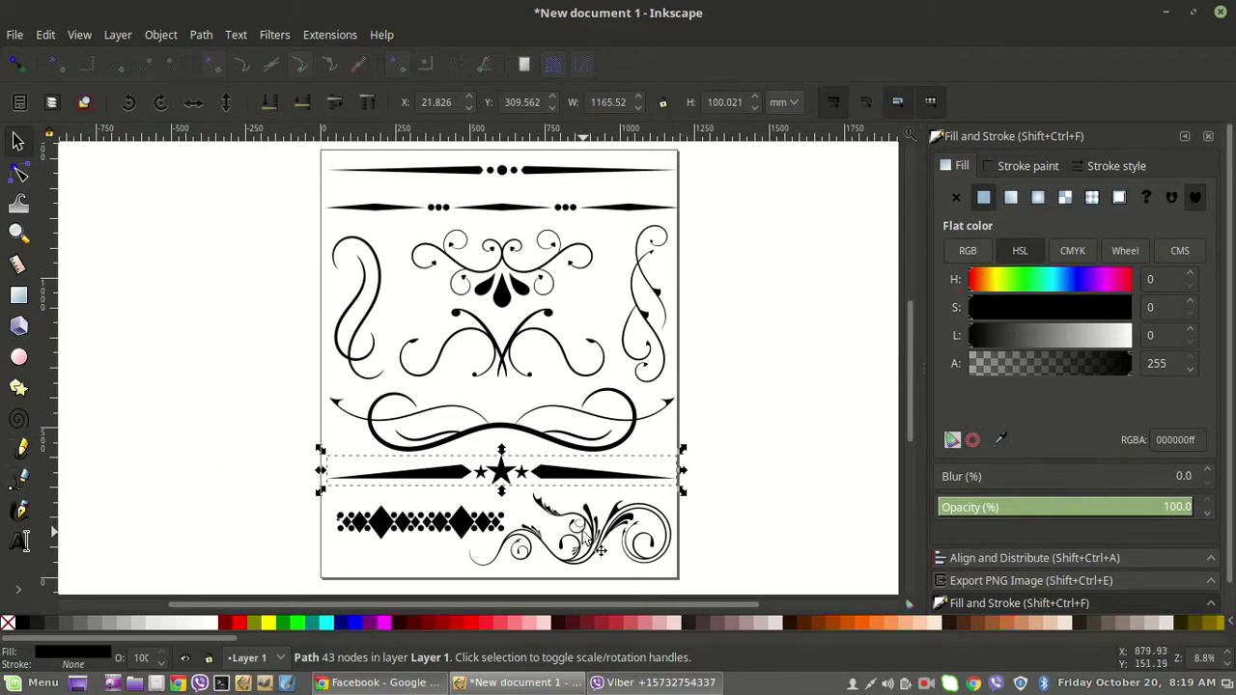
Examine the leafy scroll ornament at the page's lower edge up close and review the other dividers and flourishes
scroll(601, 546, "up", 1, "ctrl")
scroll(602, 547, "up", 3, "ctrl")
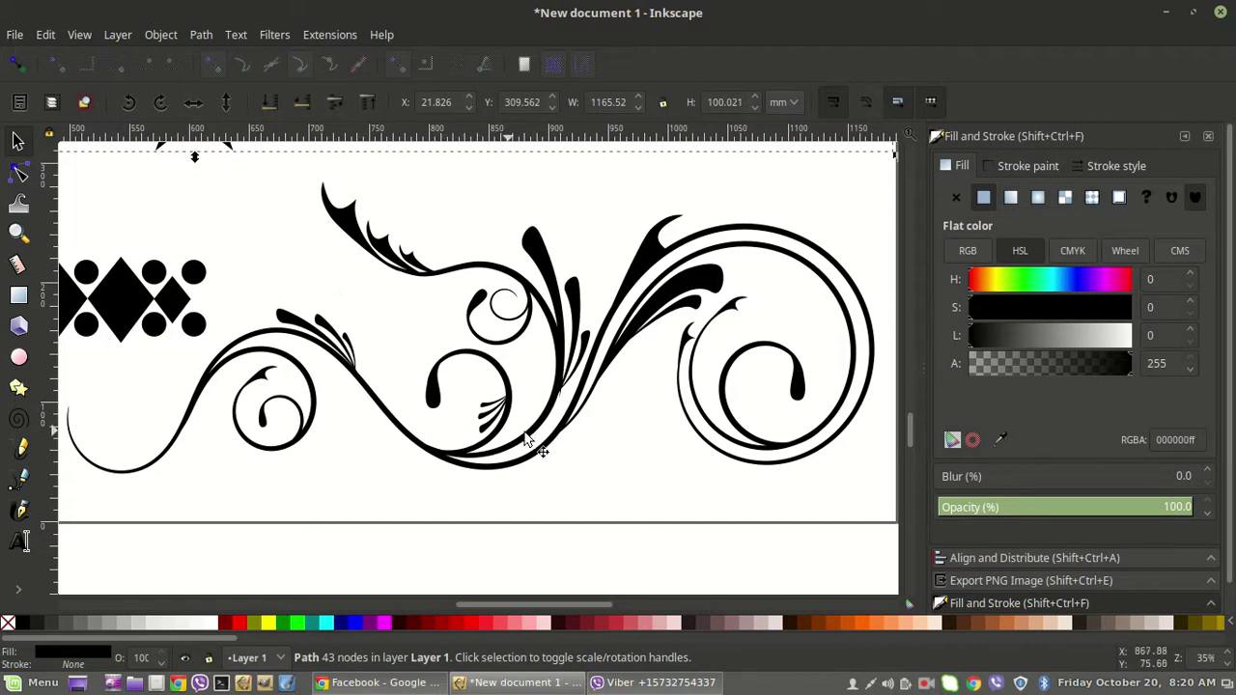
scroll(541, 414, "down", 3, "ctrl")
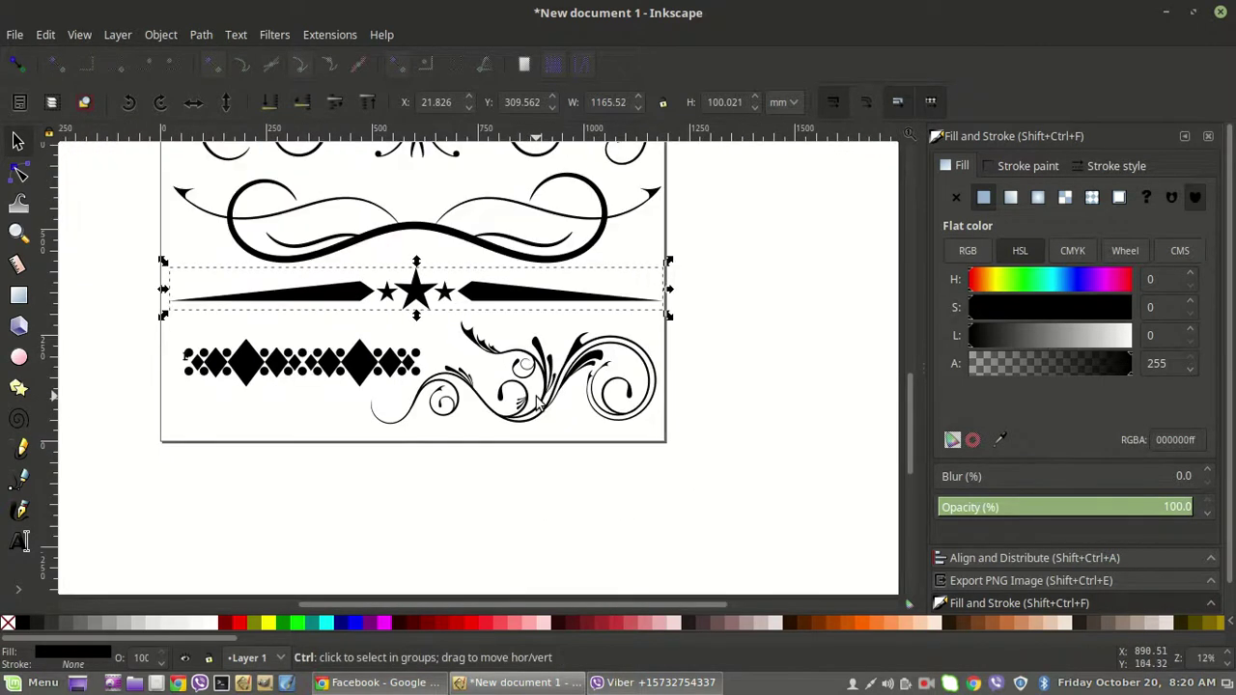
scroll(535, 404, "up", 1)
scroll(537, 406, "down", 1, "ctrl")
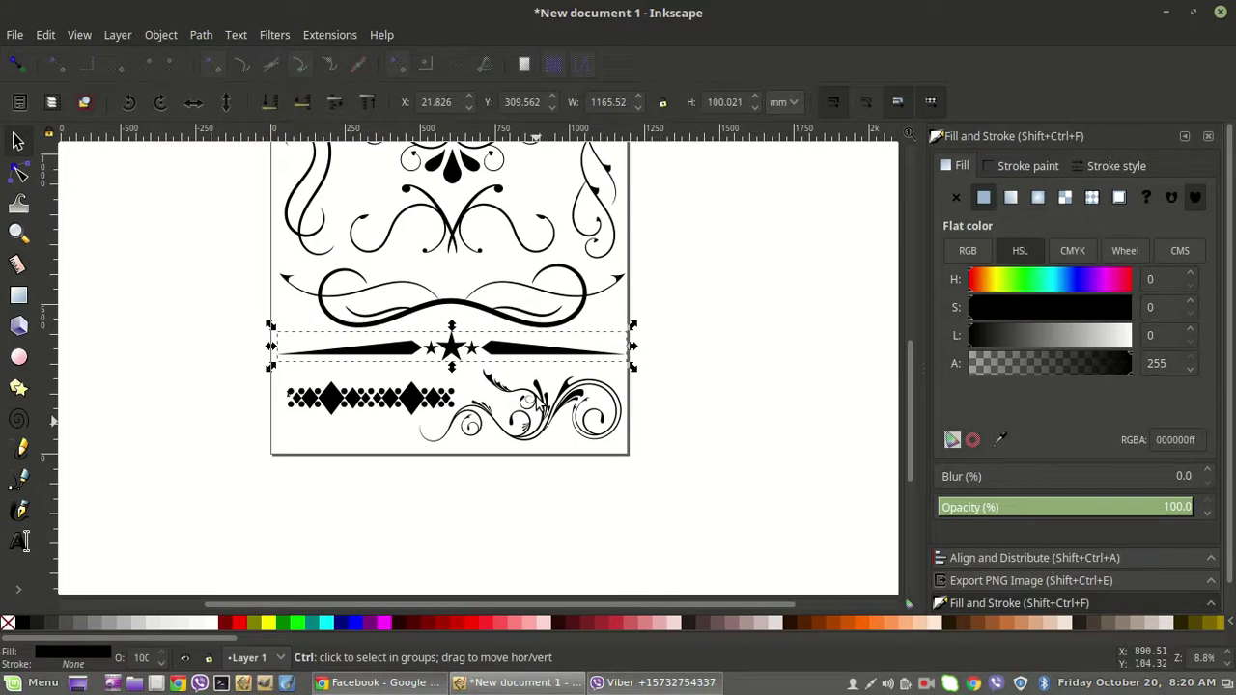
scroll(579, 367, "up", 2, "ctrl")
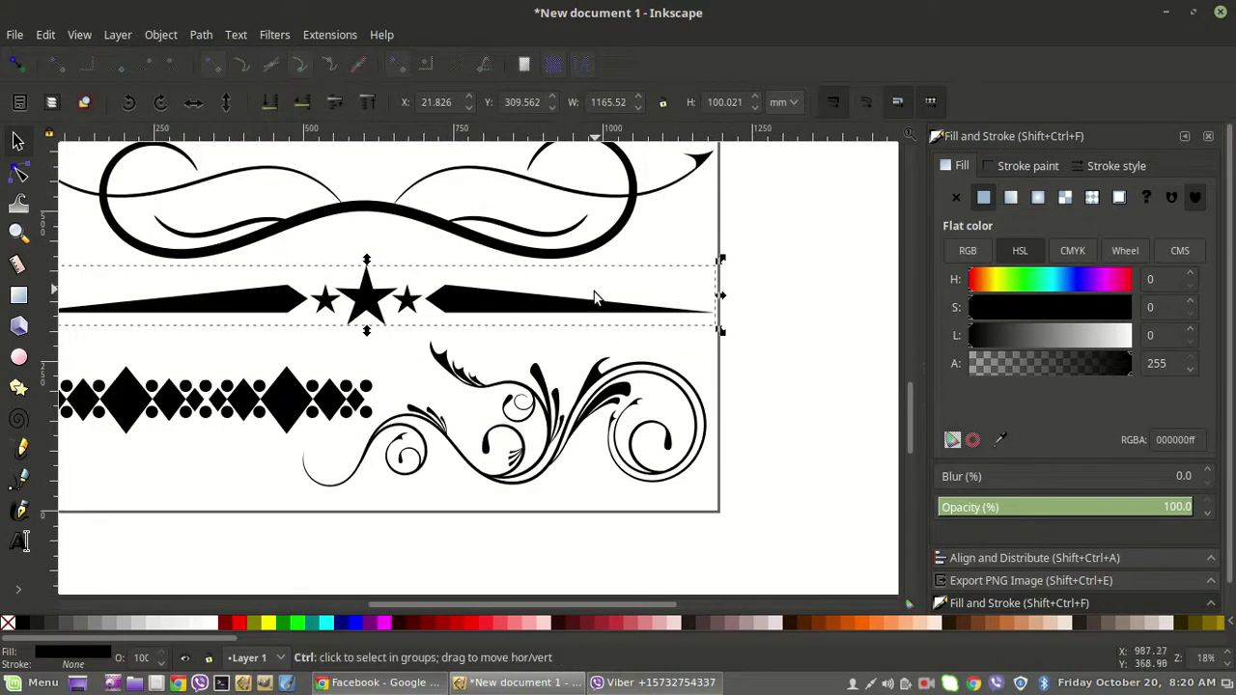
scroll(595, 295, "up", 3, "ctrl")
scroll(594, 295, "down", 4, "ctrl")
scroll(595, 296, "up", 6)
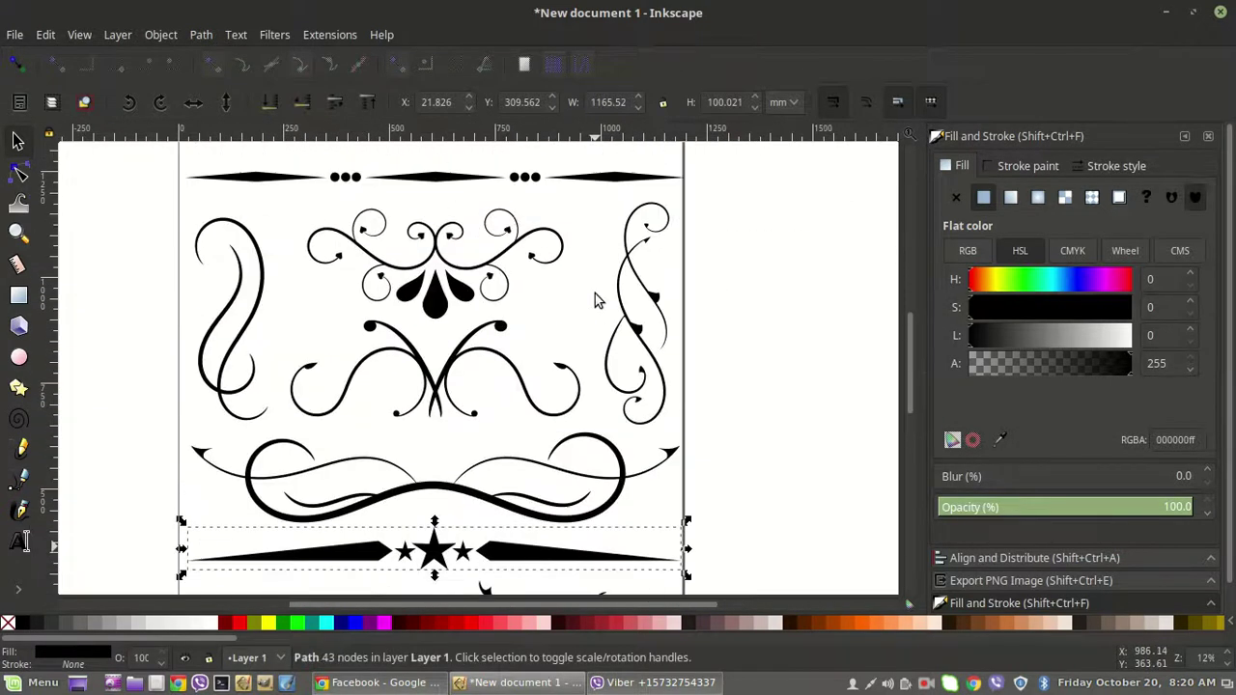